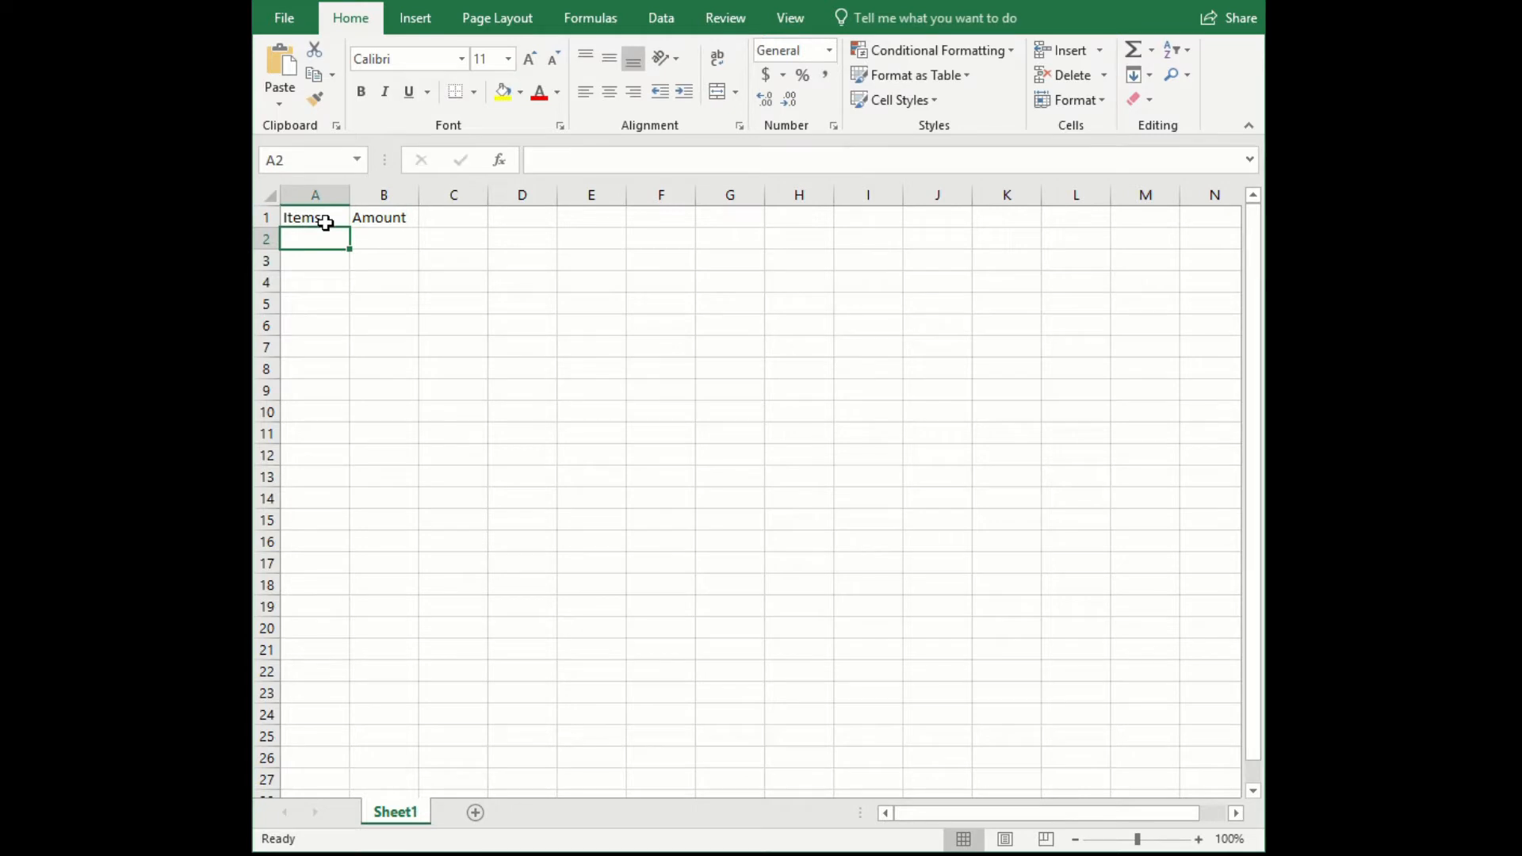
- List Groceries, Utilities, Internet and Rent / Mortgage in A2 to A5, and widen column A to fit the longest item
{"action": "type", "text": "Groceries"}
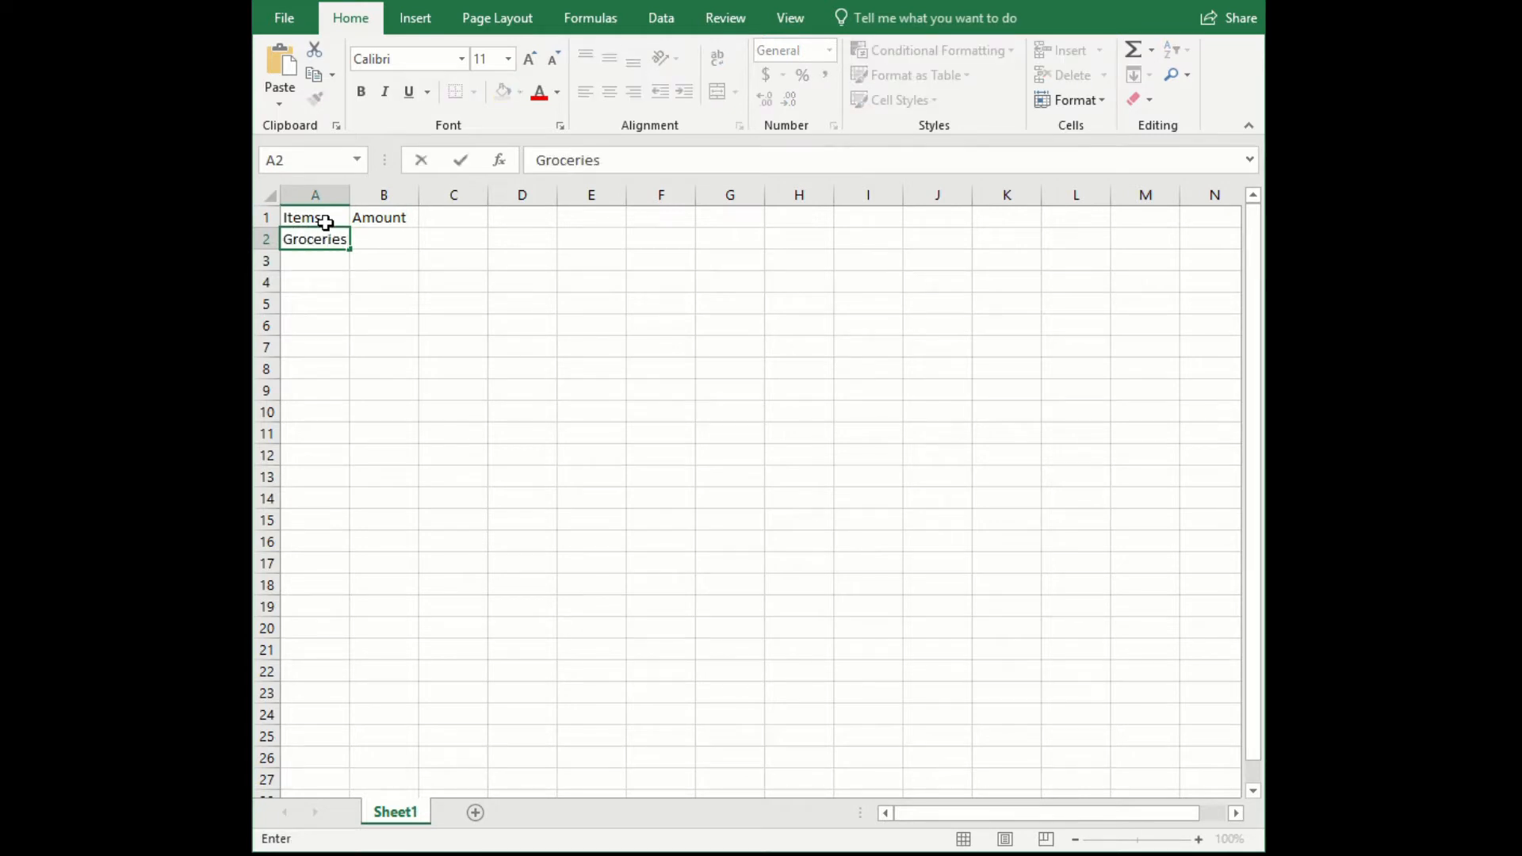
{"action": "key", "text": "Return"}
{"action": "type", "text": "Utilities"}
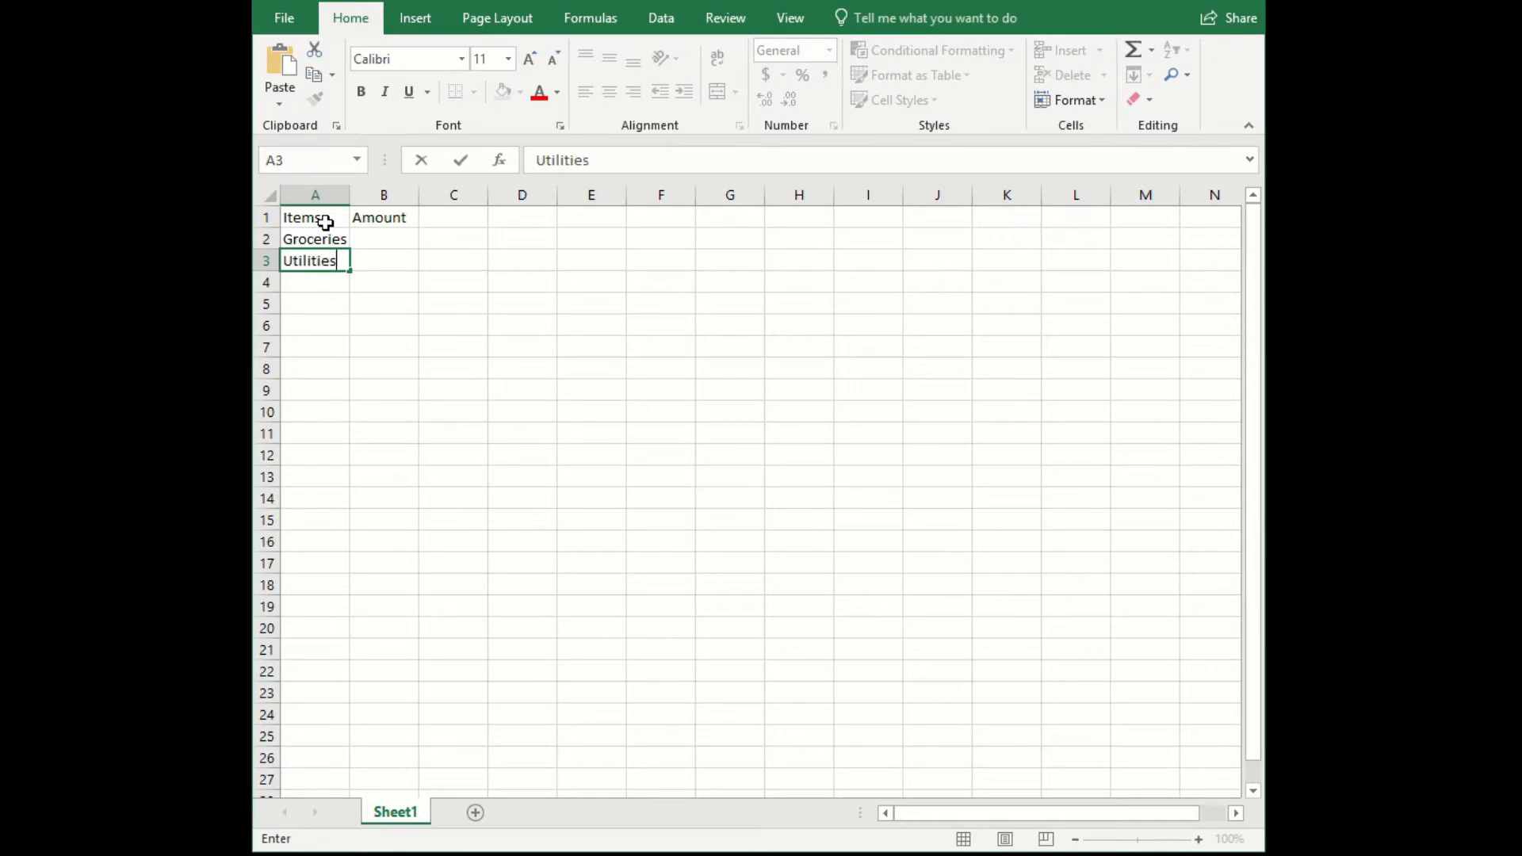
{"action": "key", "text": "Return"}
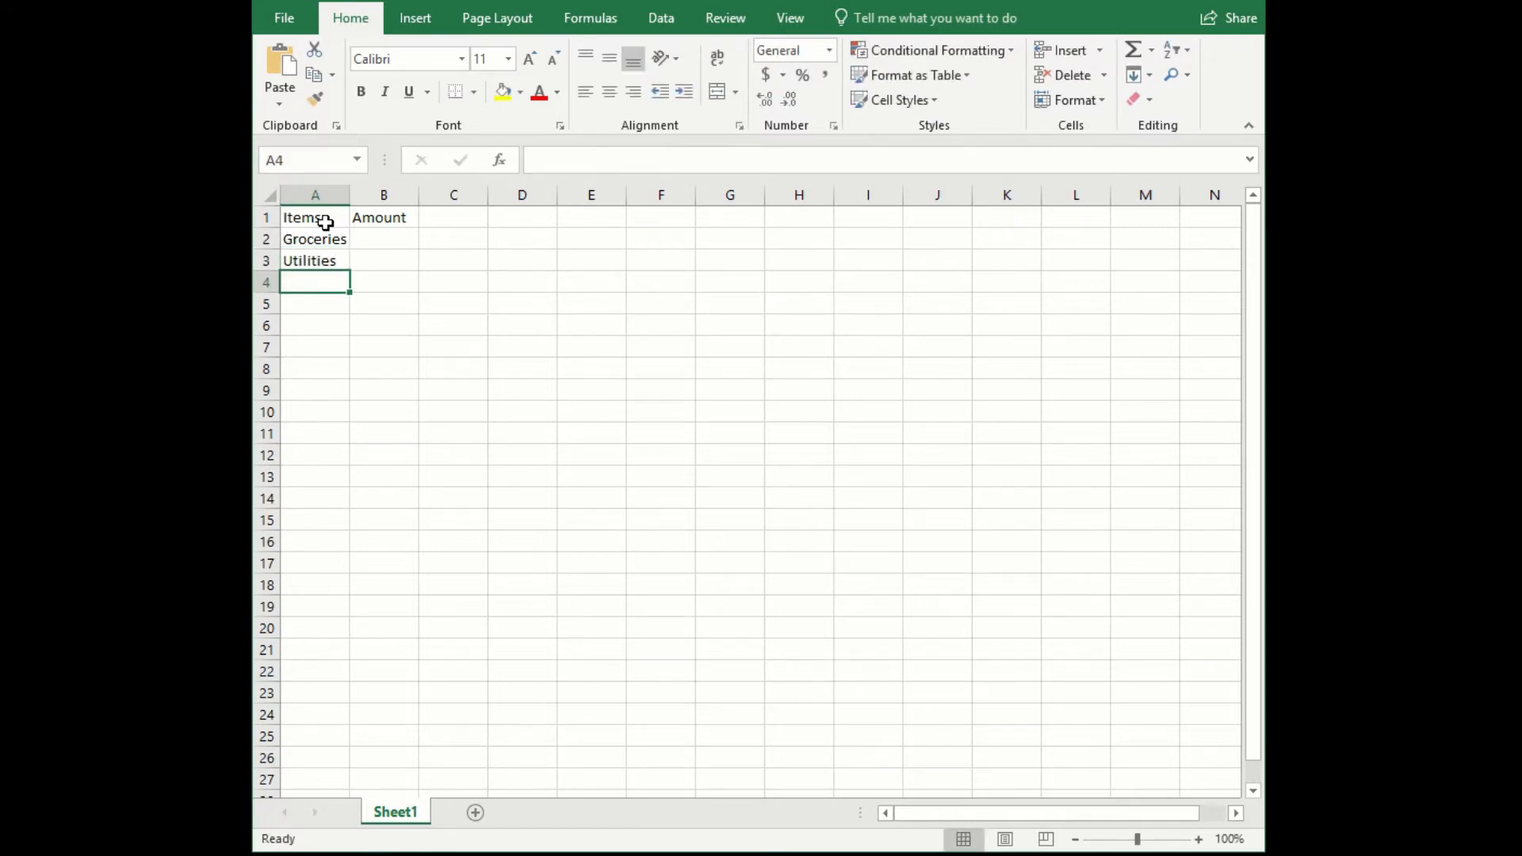
{"action": "type", "text": "Internet"}
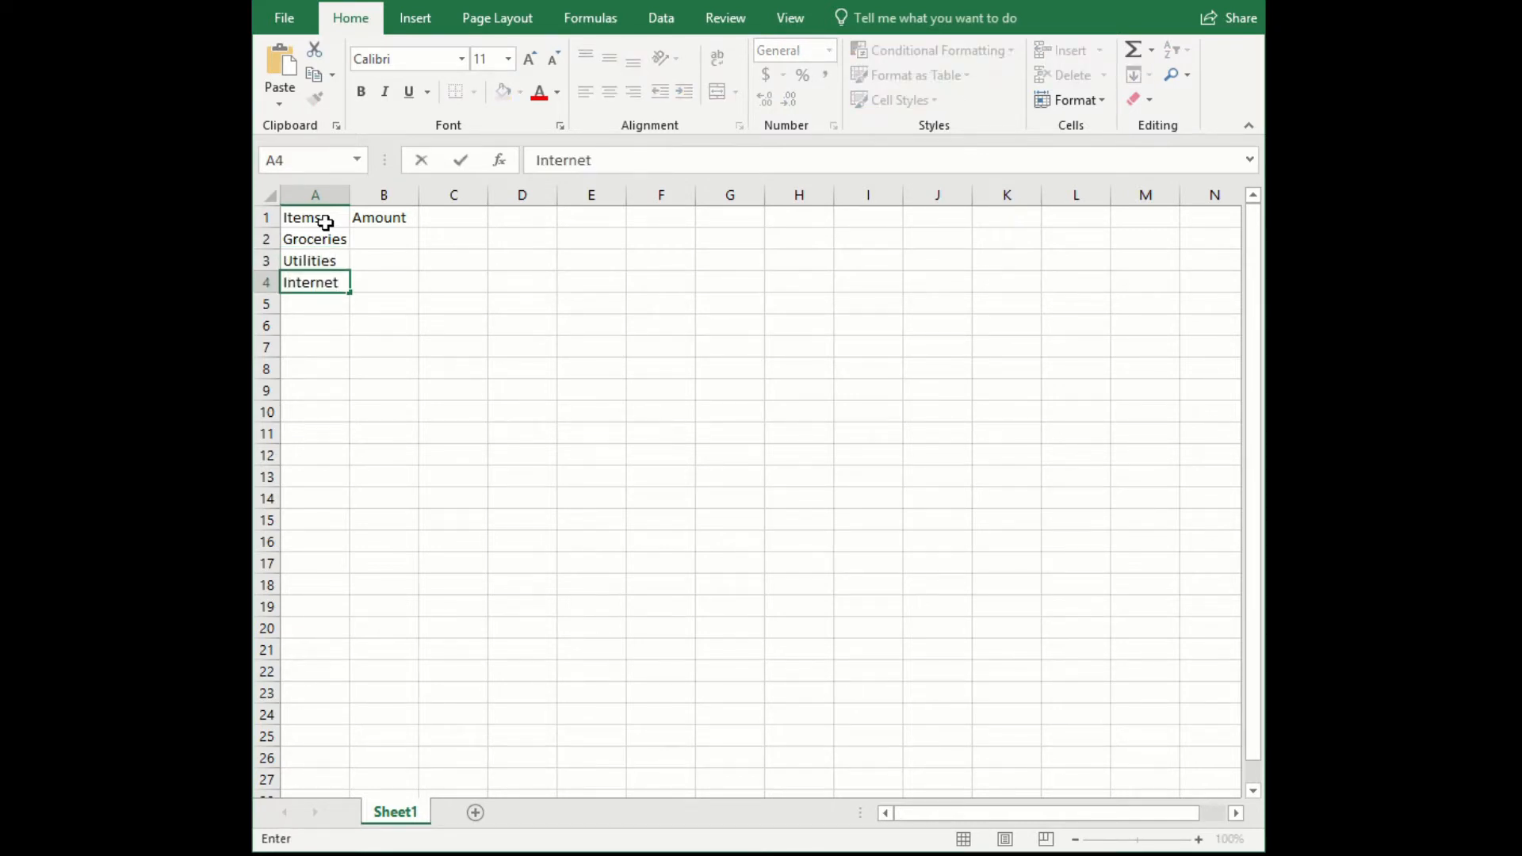
{"action": "key", "text": "Return"}
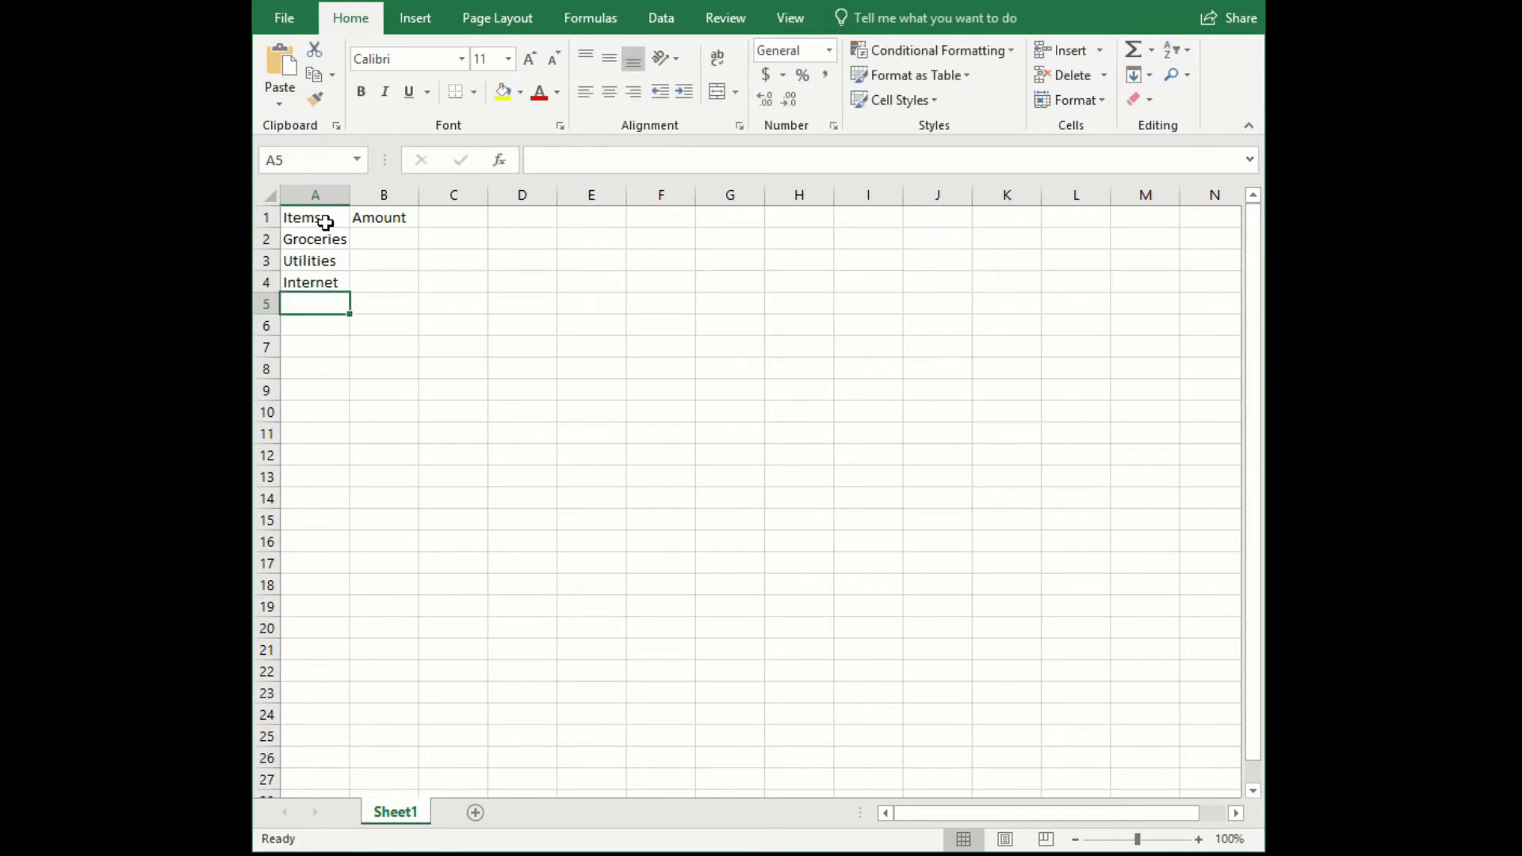
{"action": "type", "text": "Rent /"}
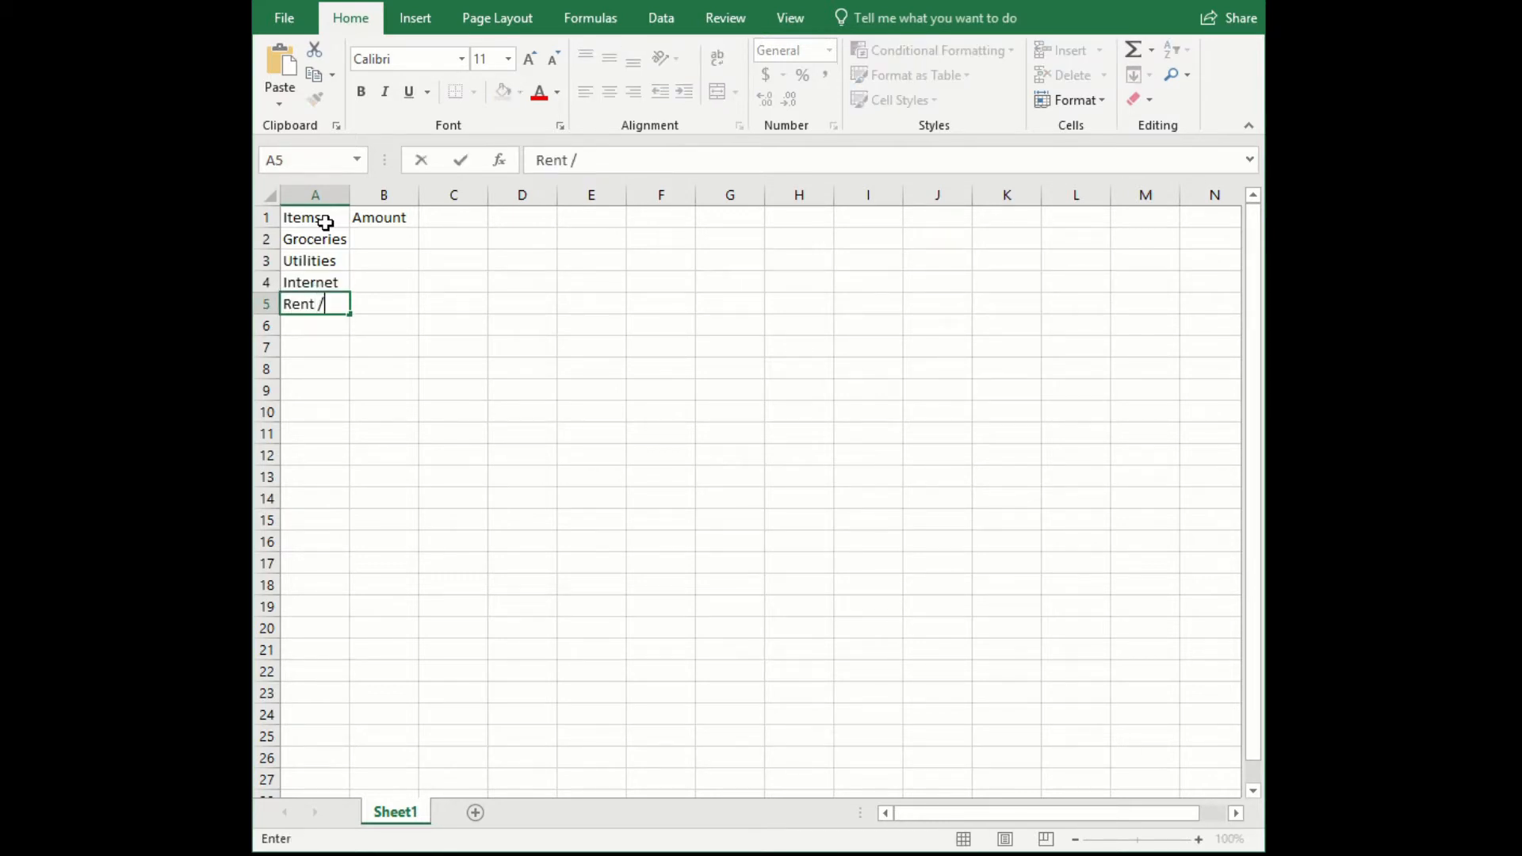
{"action": "type", "text": " Mortgage"}
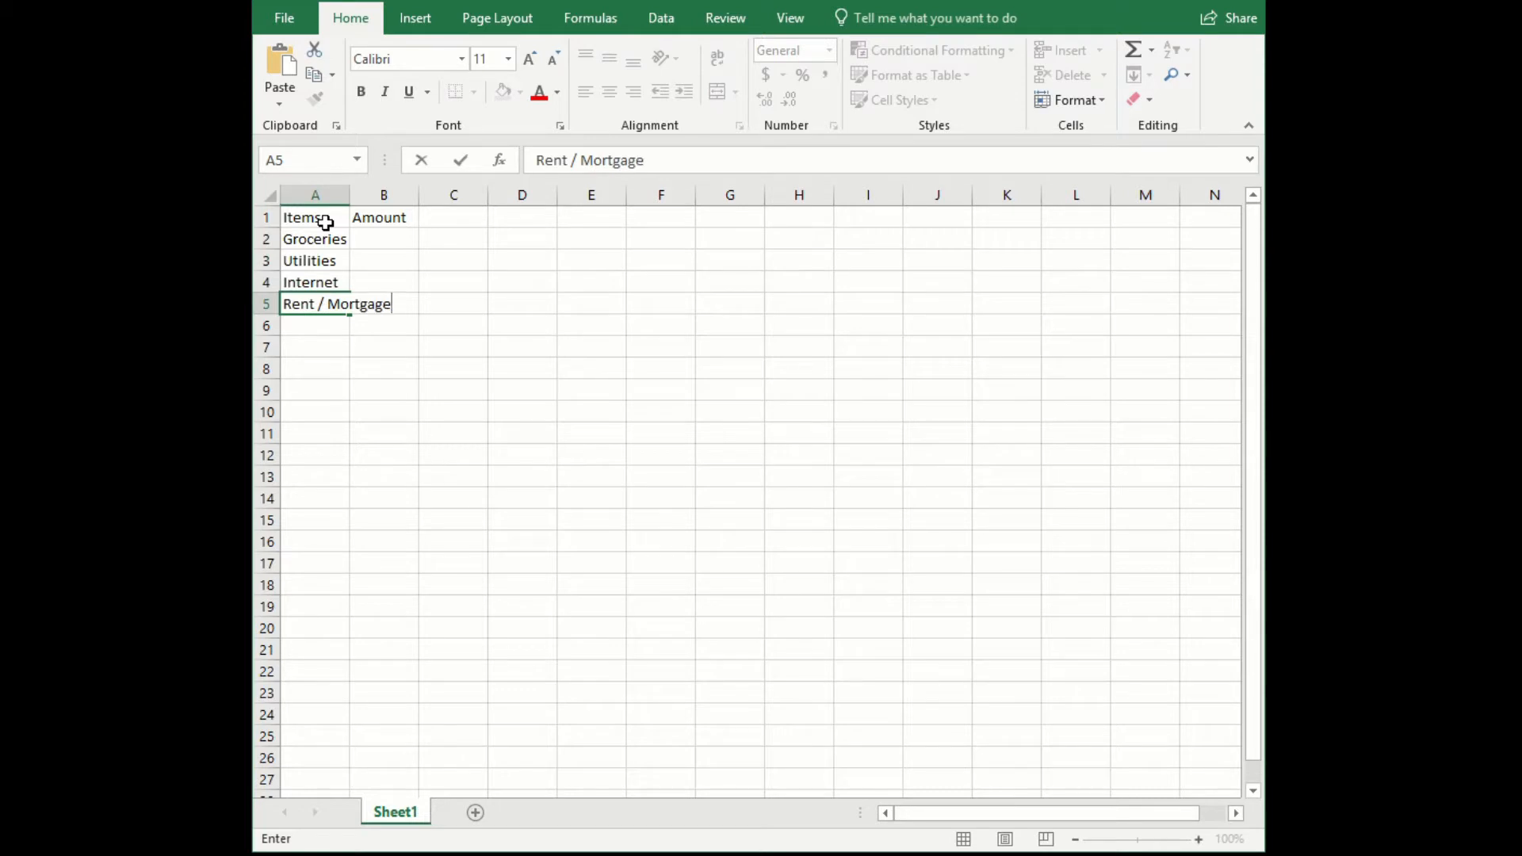
{"action": "key", "text": "Return"}
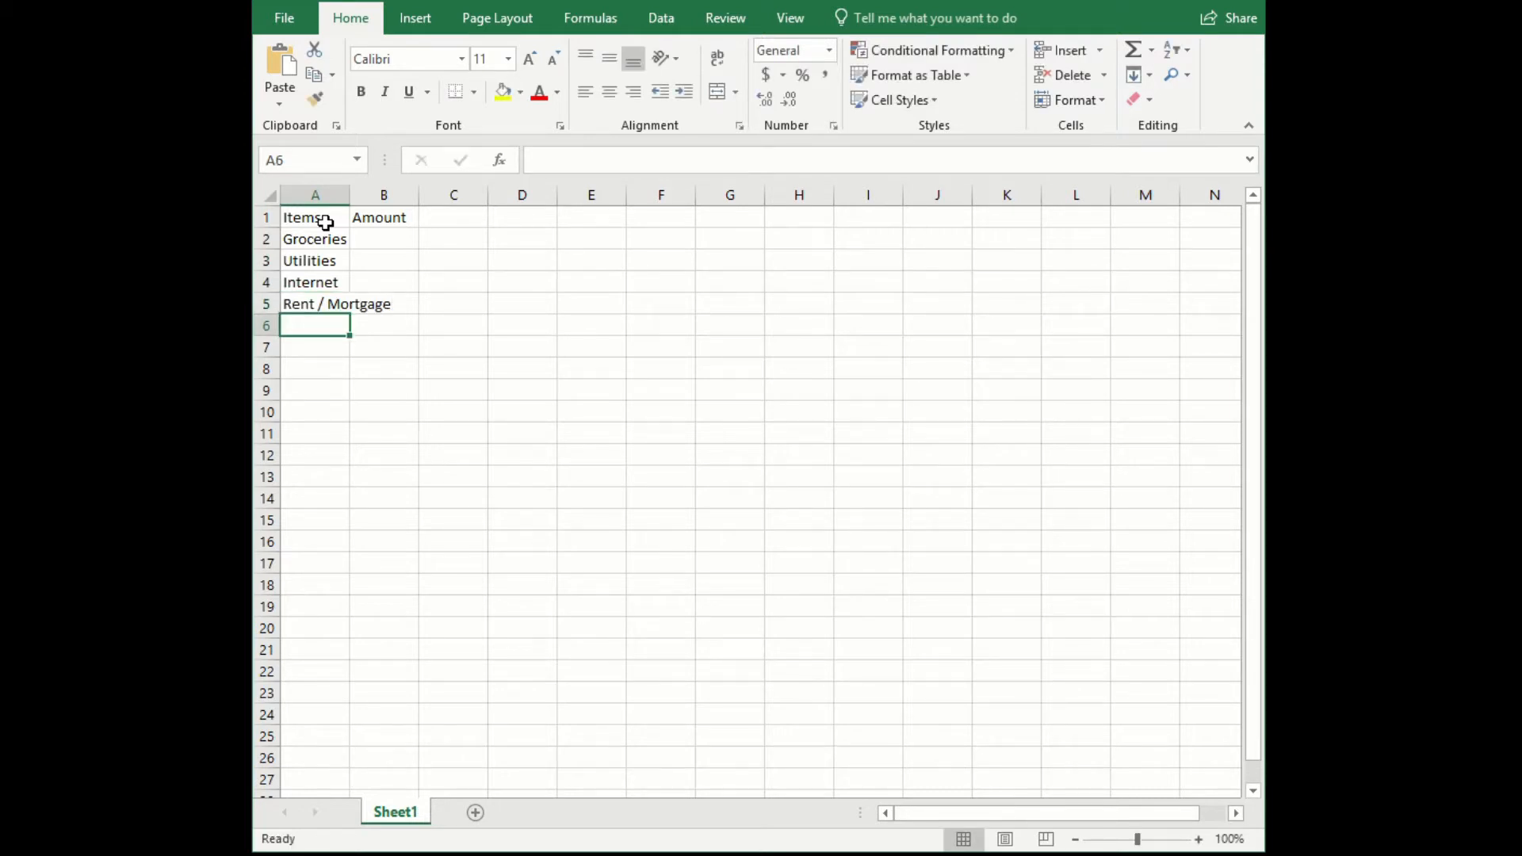
{"action": "left_click_drag", "start_coordinate": [350, 195], "coordinate": [398, 210]}
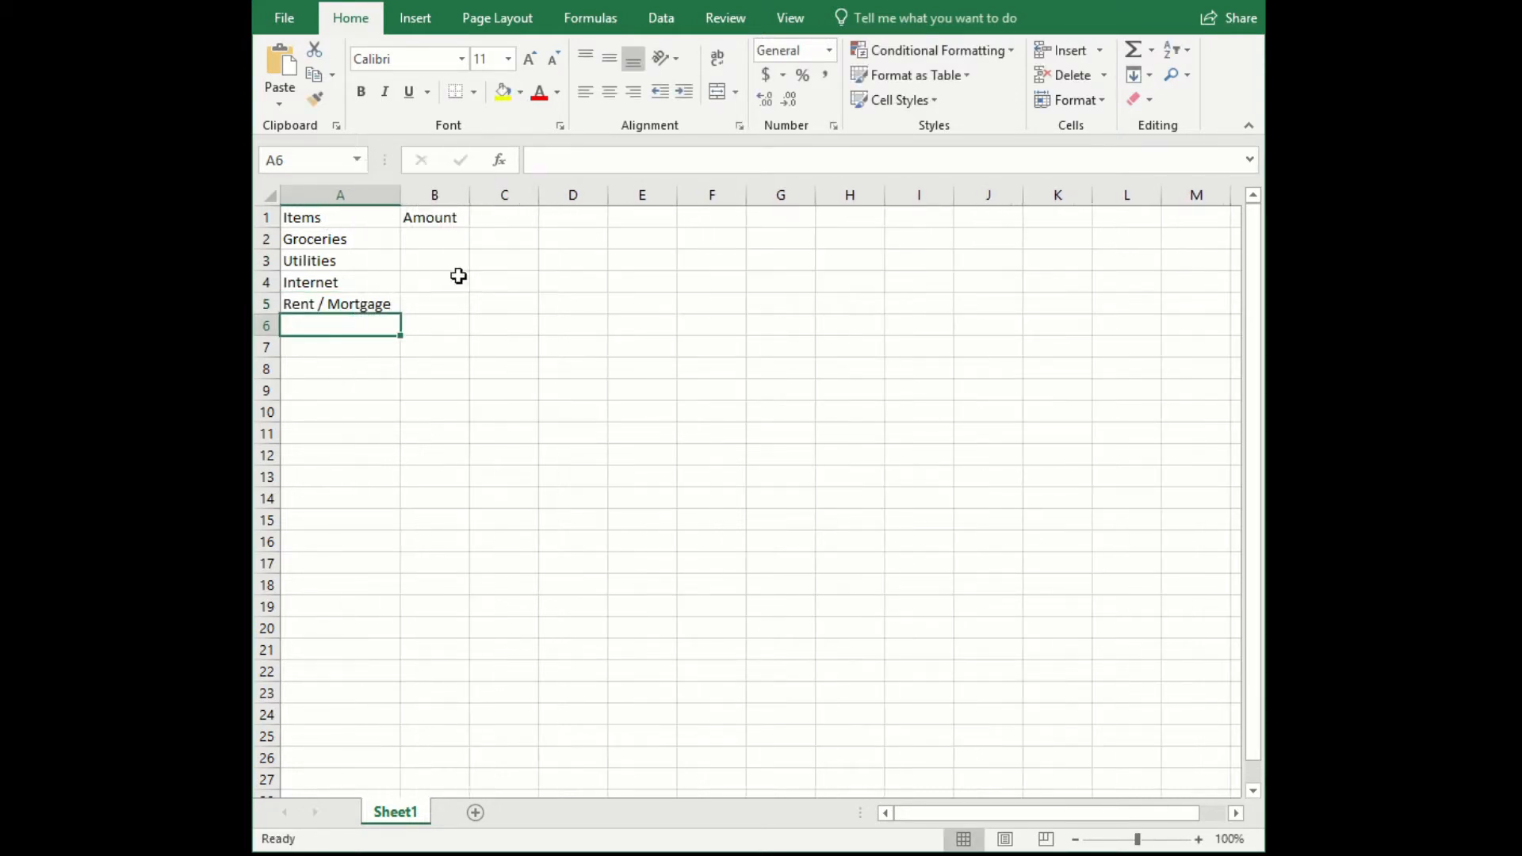
- Enter the amounts 300, 100, 50 and 500 in cells B2 to B5
{"action": "left_click", "coordinate": [429, 241]}
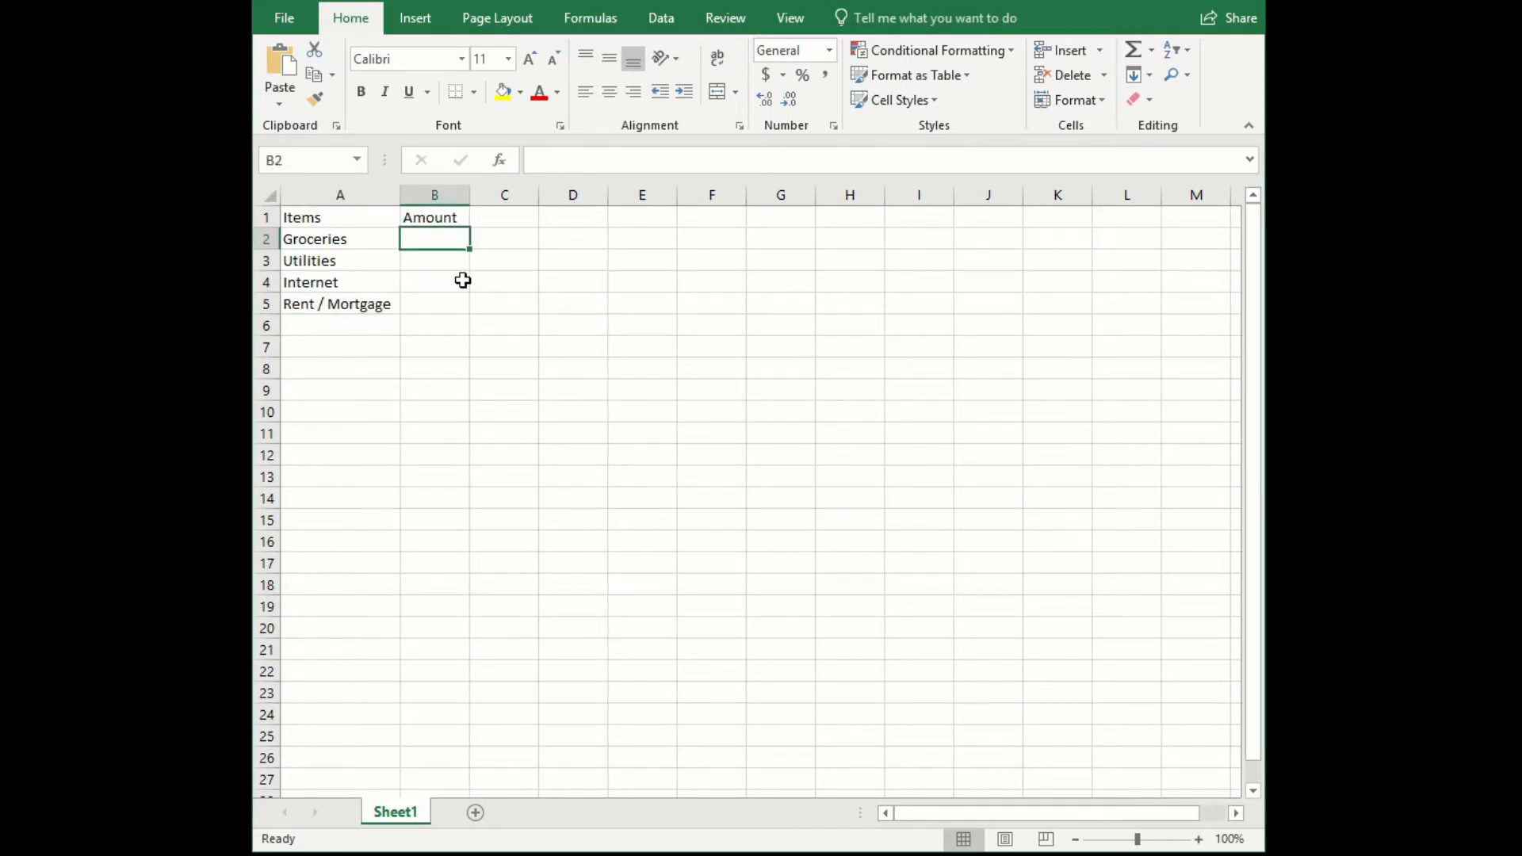
{"action": "type", "text": "300"}
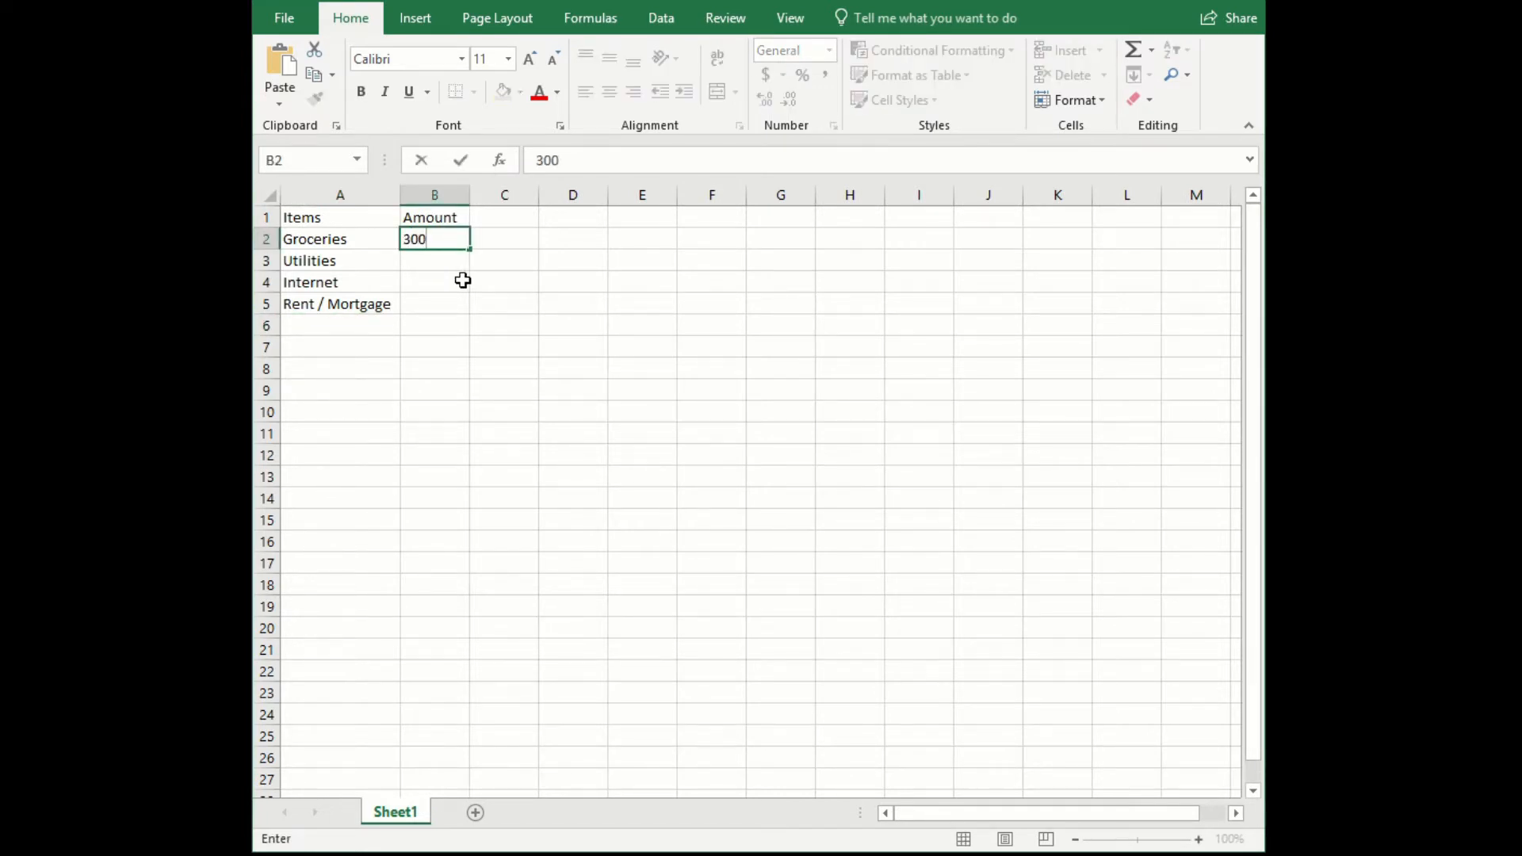
{"action": "key", "text": "Return"}
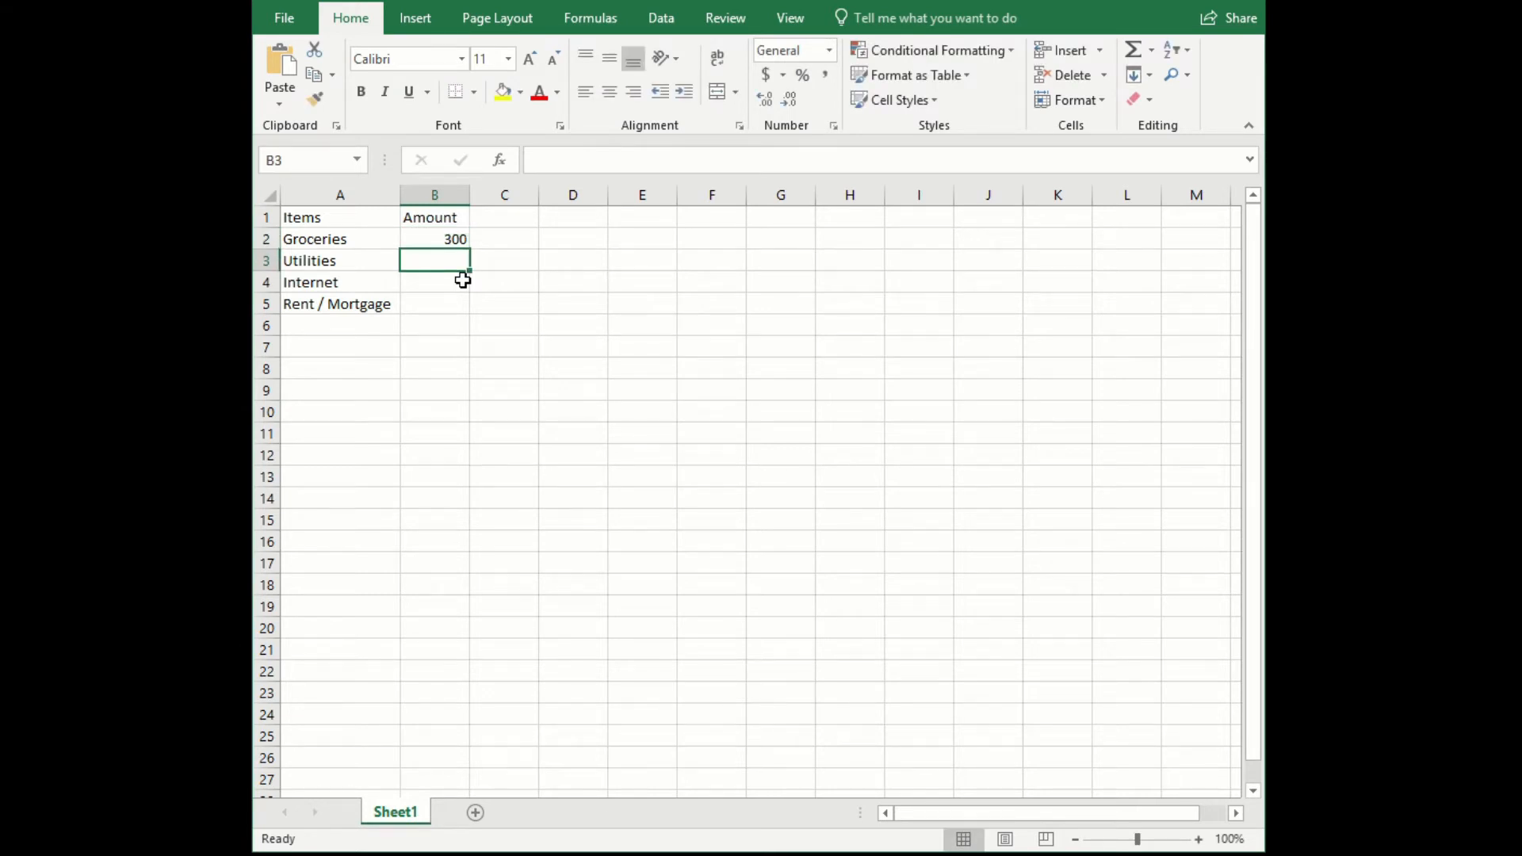
{"action": "type", "text": "100"}
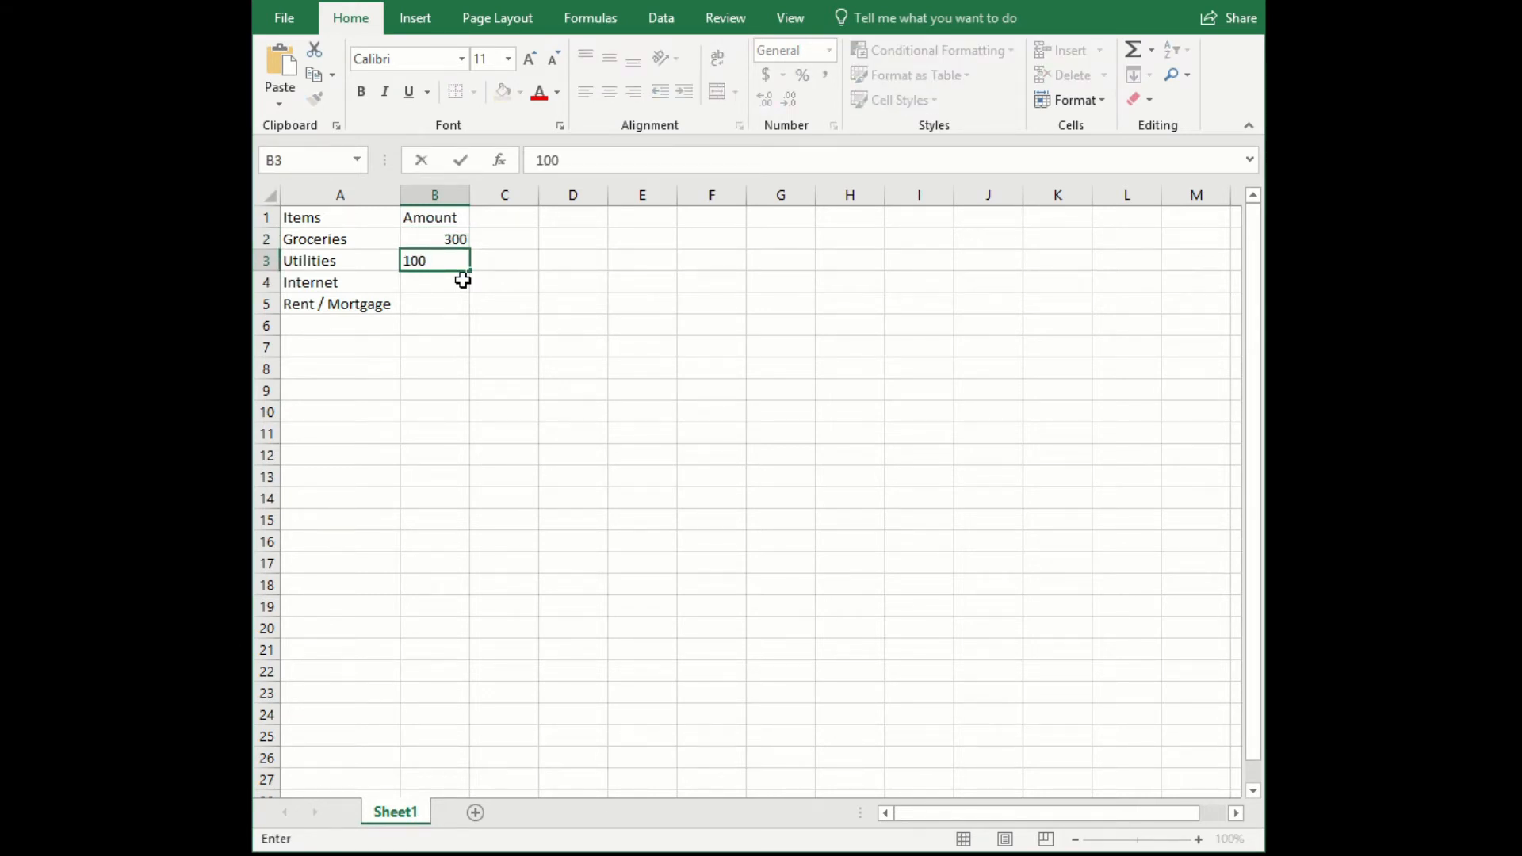
{"action": "key", "text": "Return"}
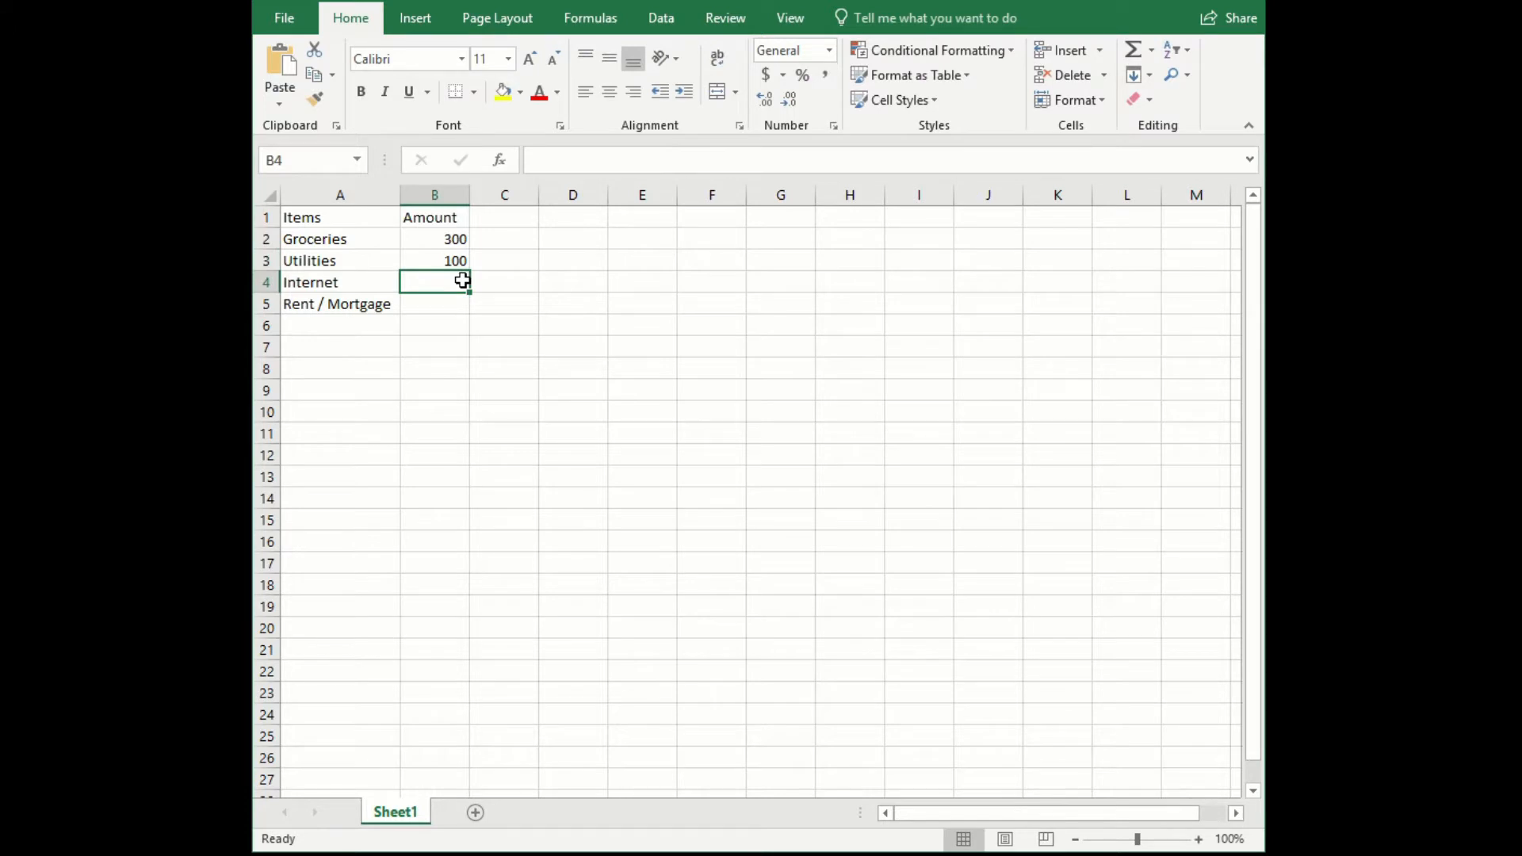
{"action": "type", "text": "50"}
{"action": "key", "text": "Return"}
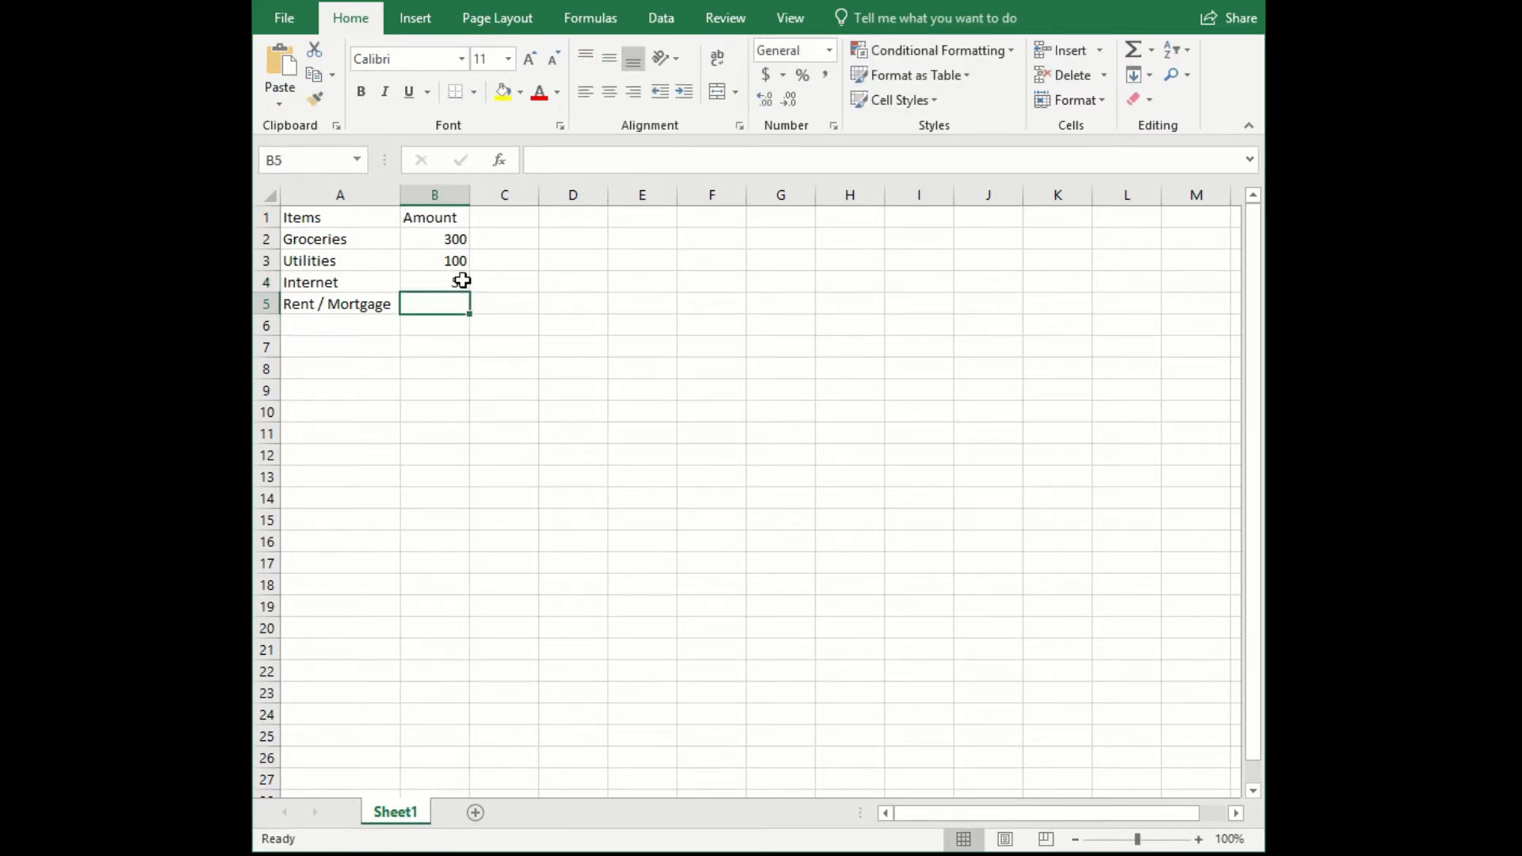
{"action": "type", "text": "500"}
{"action": "key", "text": "Return"}
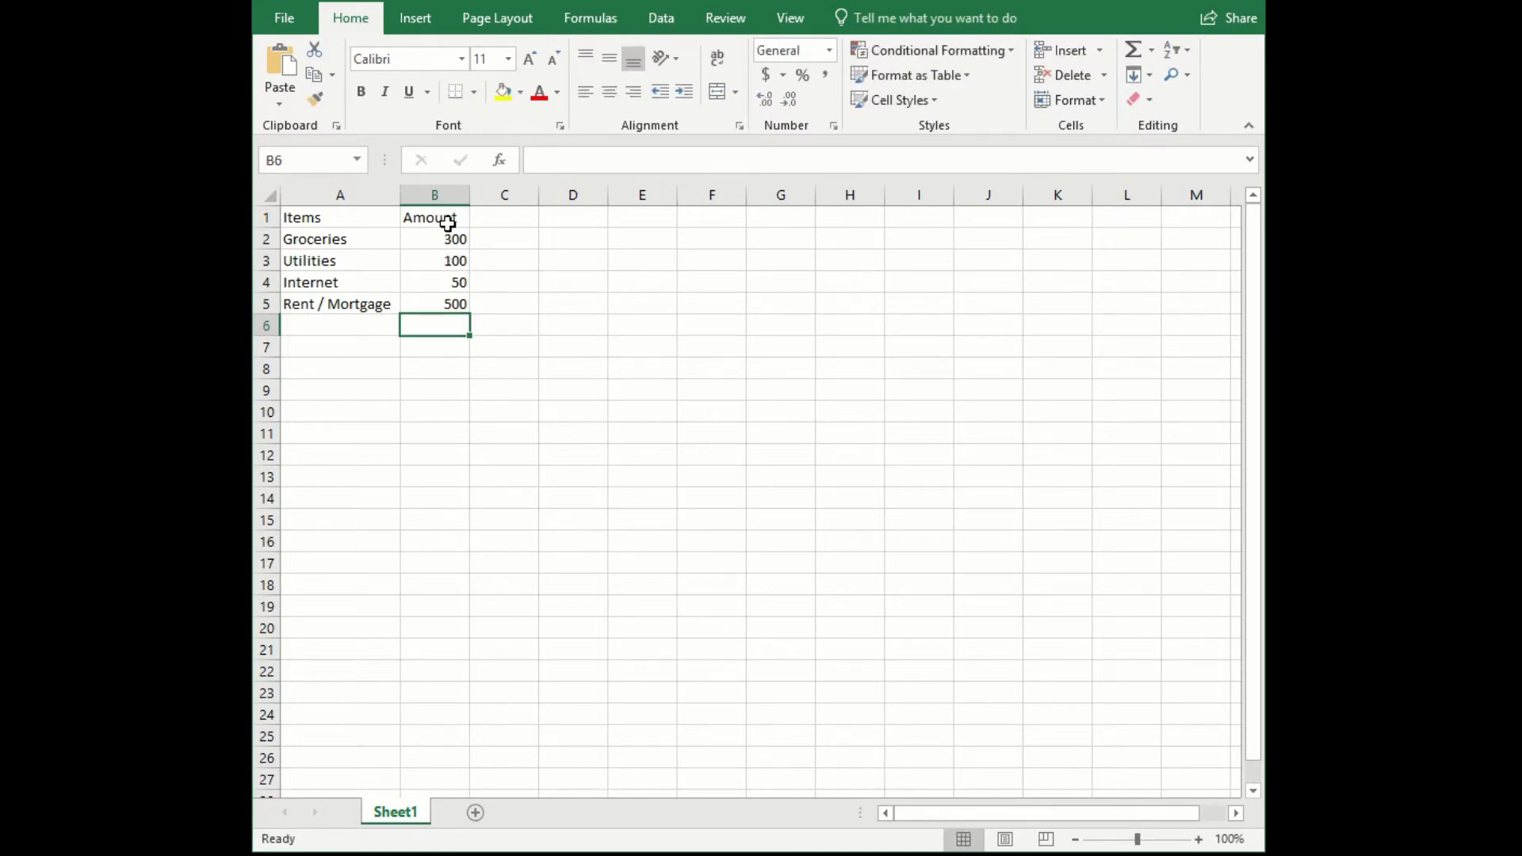
- Format the Amount column cells B1 to B5 as Currency with the $ symbol and 2 decimal places
{"action": "left_click_drag", "start_coordinate": [442, 215], "coordinate": [448, 302]}
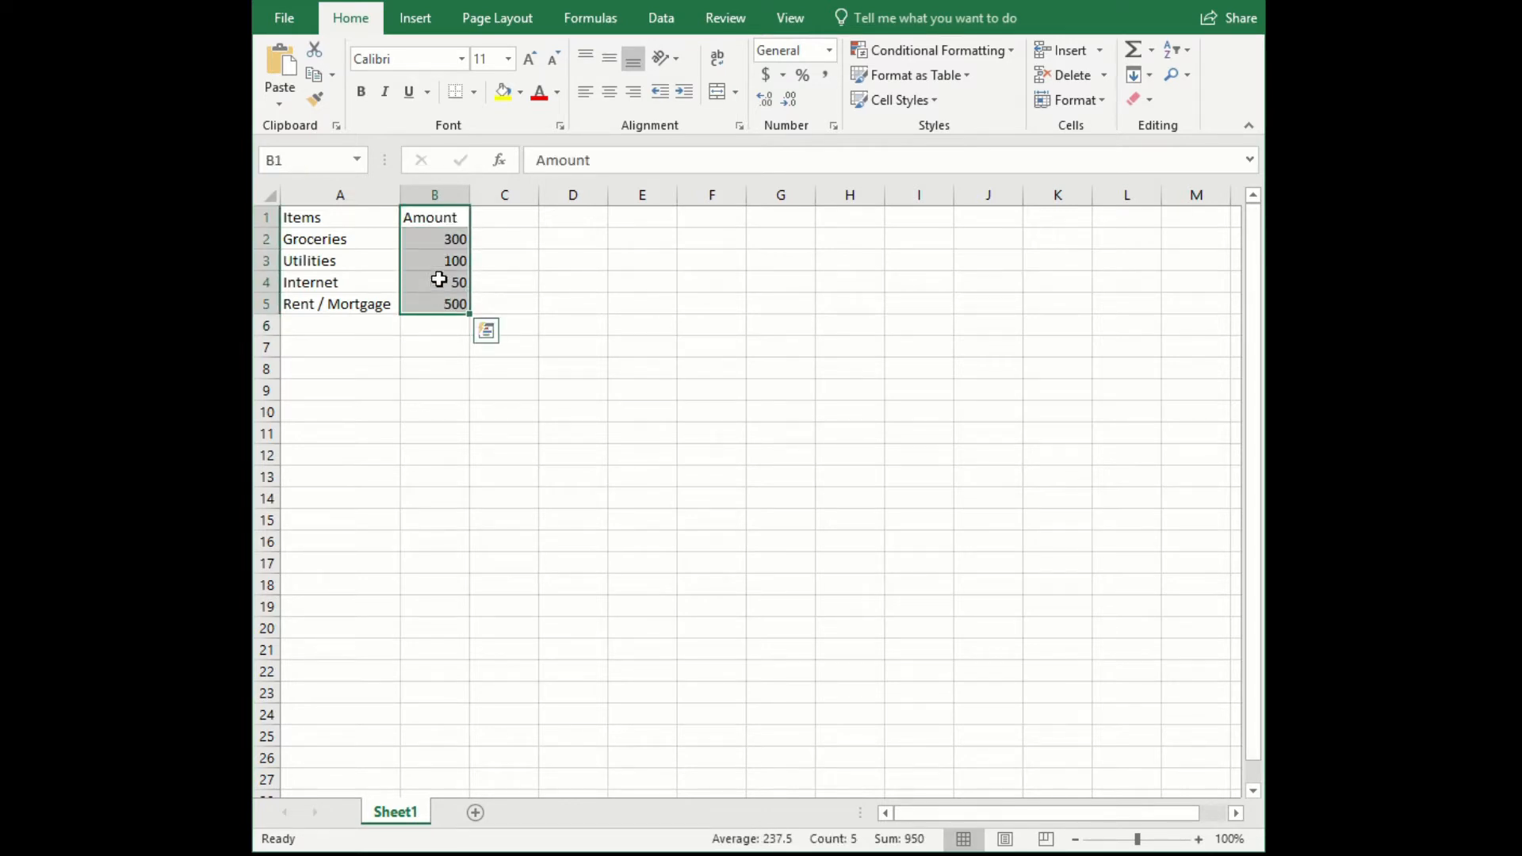
{"action": "right_click", "coordinate": [435, 267]}
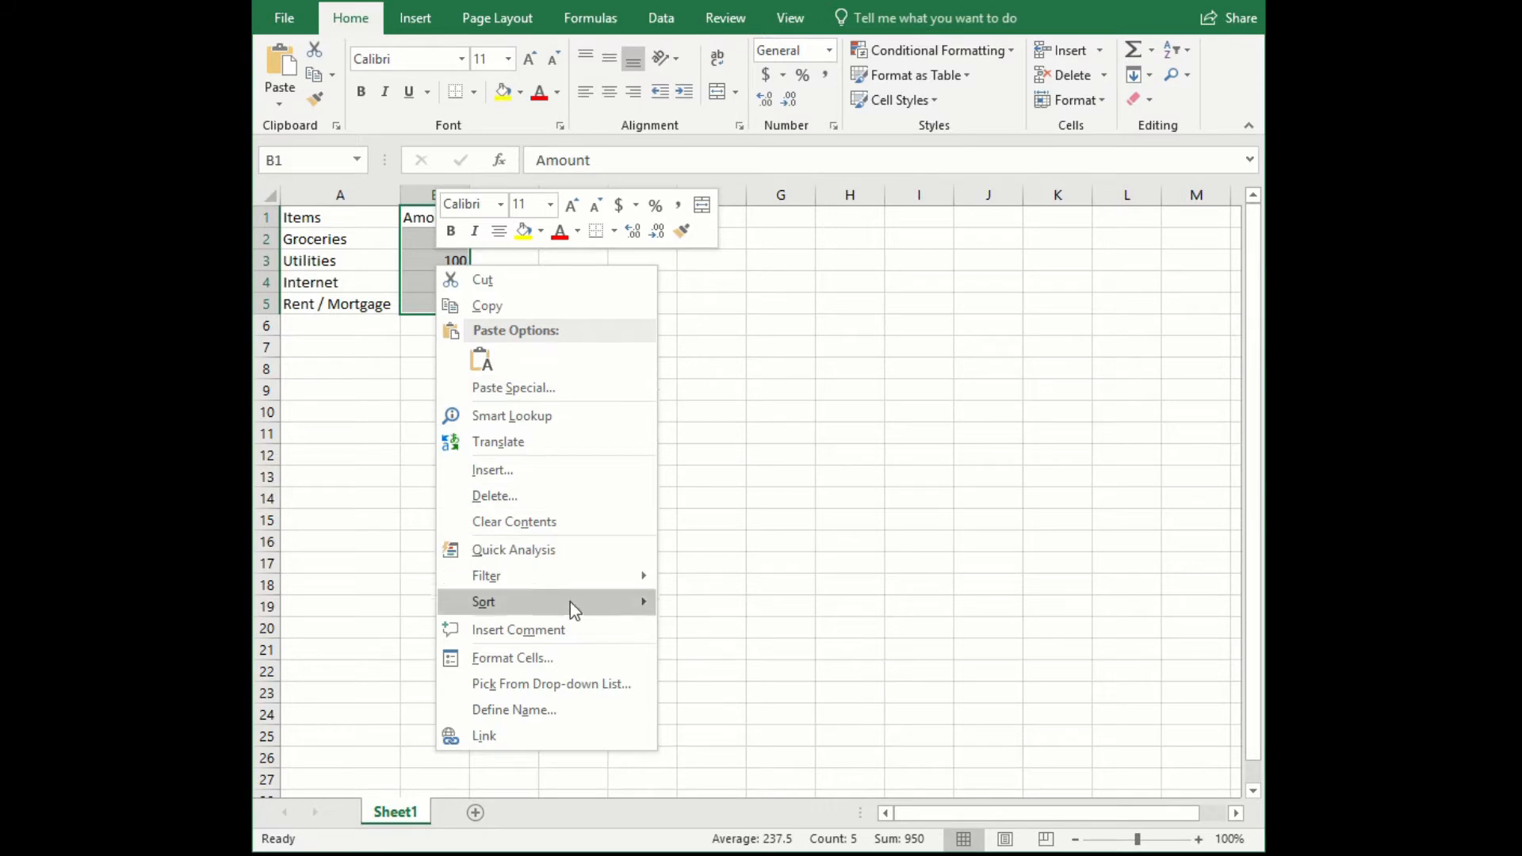
{"action": "left_click", "coordinate": [528, 658]}
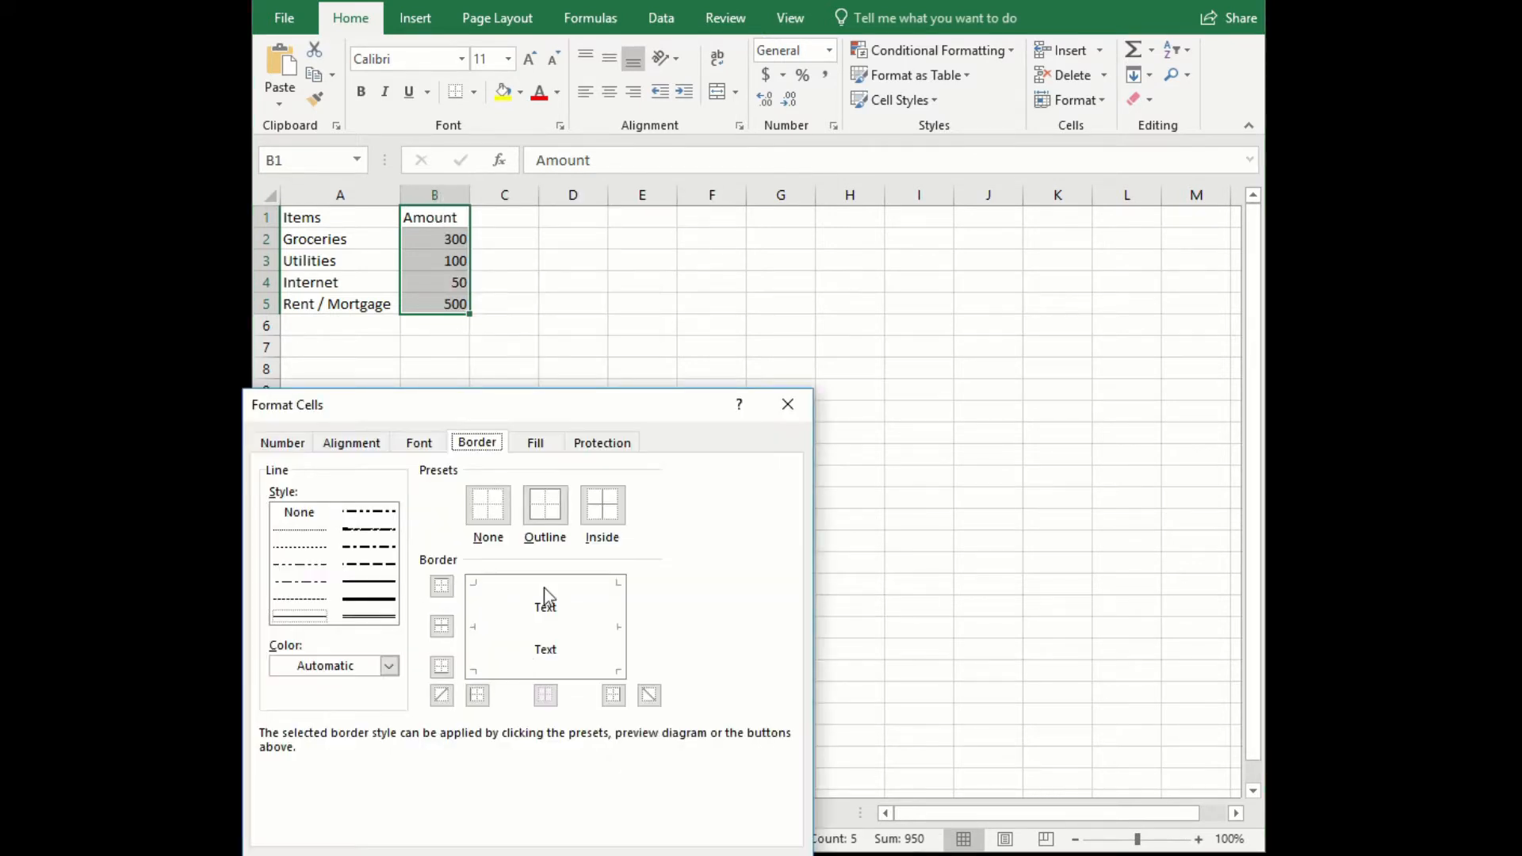
{"action": "left_click_drag", "start_coordinate": [576, 400], "coordinate": [868, 219]}
{"action": "left_click", "coordinate": [577, 266]}
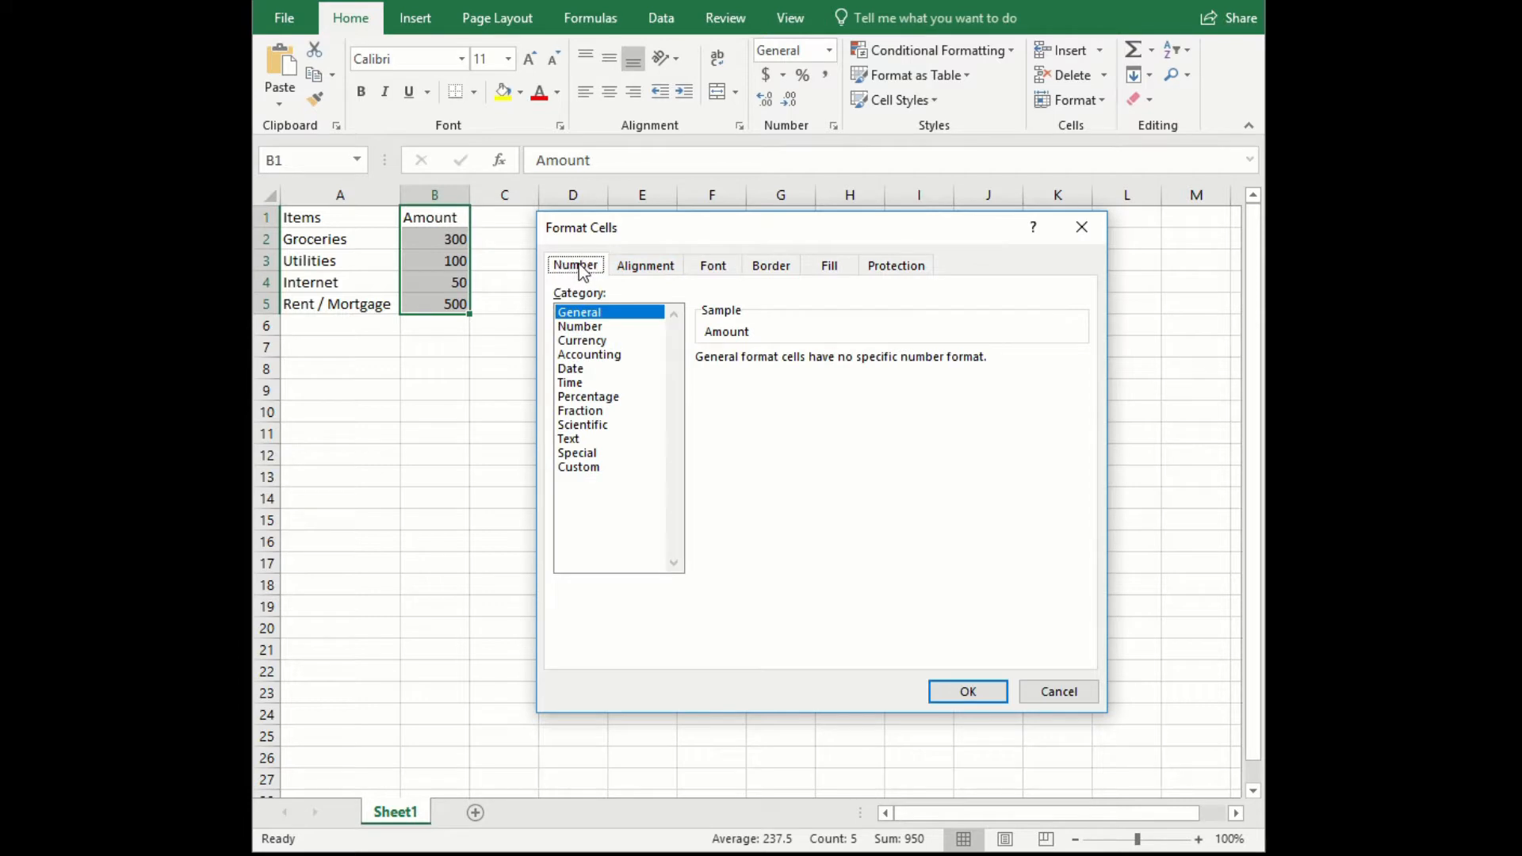
{"action": "left_click", "coordinate": [588, 343]}
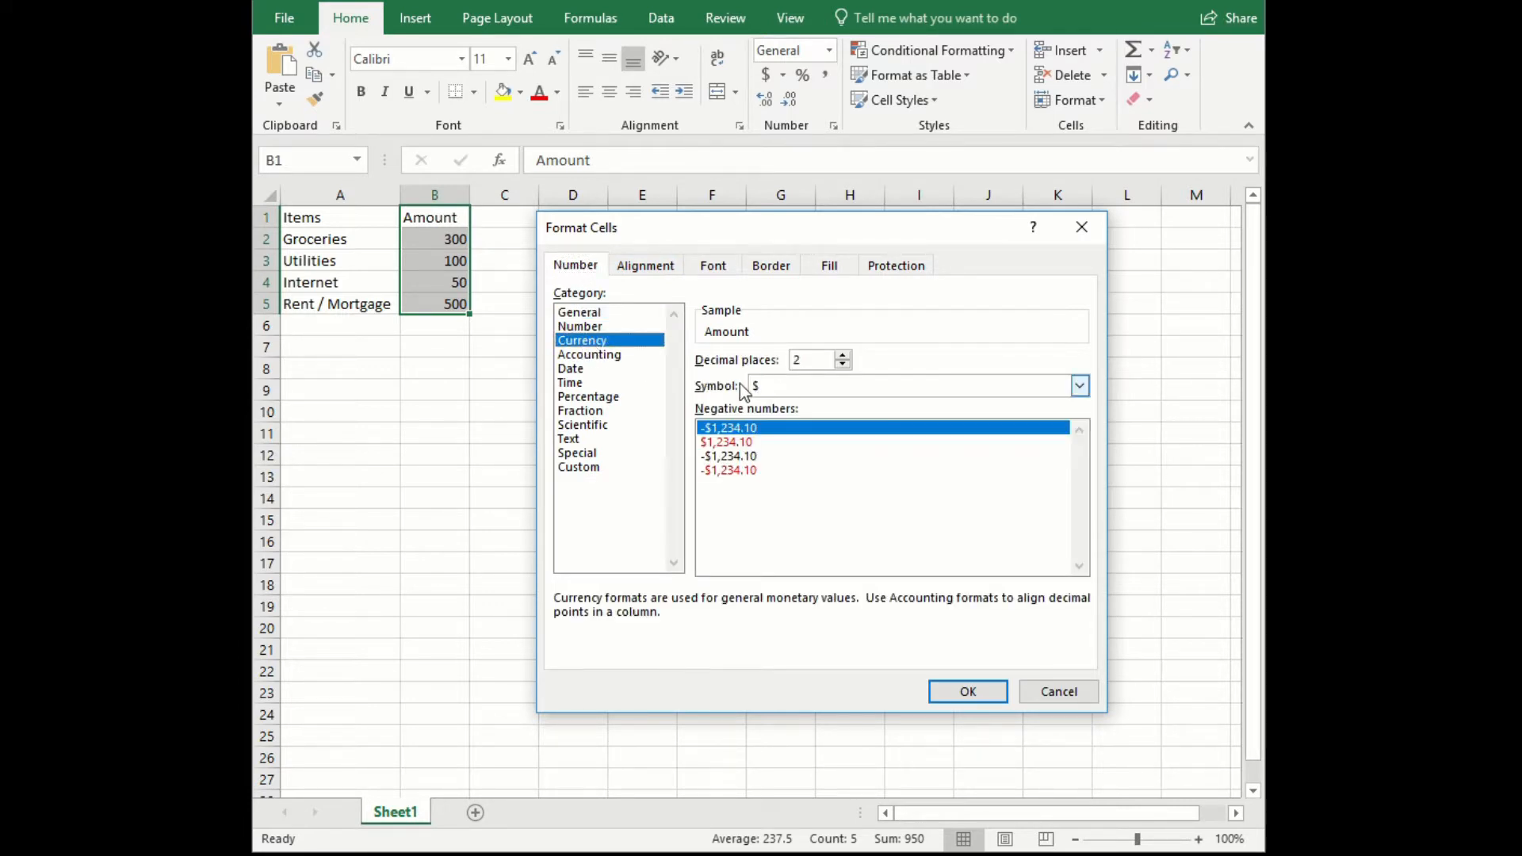
{"action": "left_click", "coordinate": [1083, 385]}
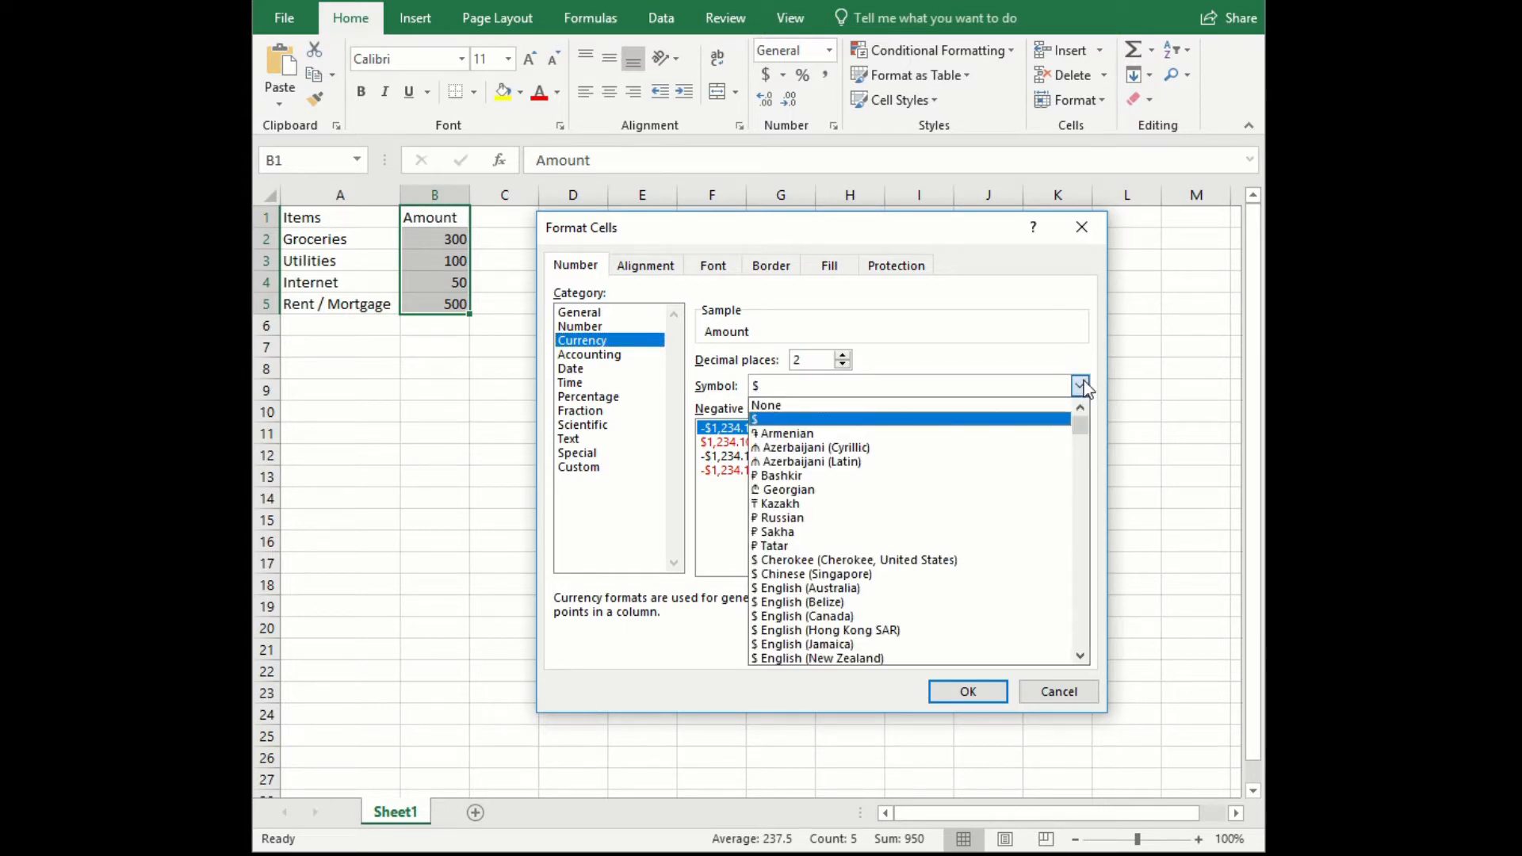
{"action": "left_click", "coordinate": [1083, 385]}
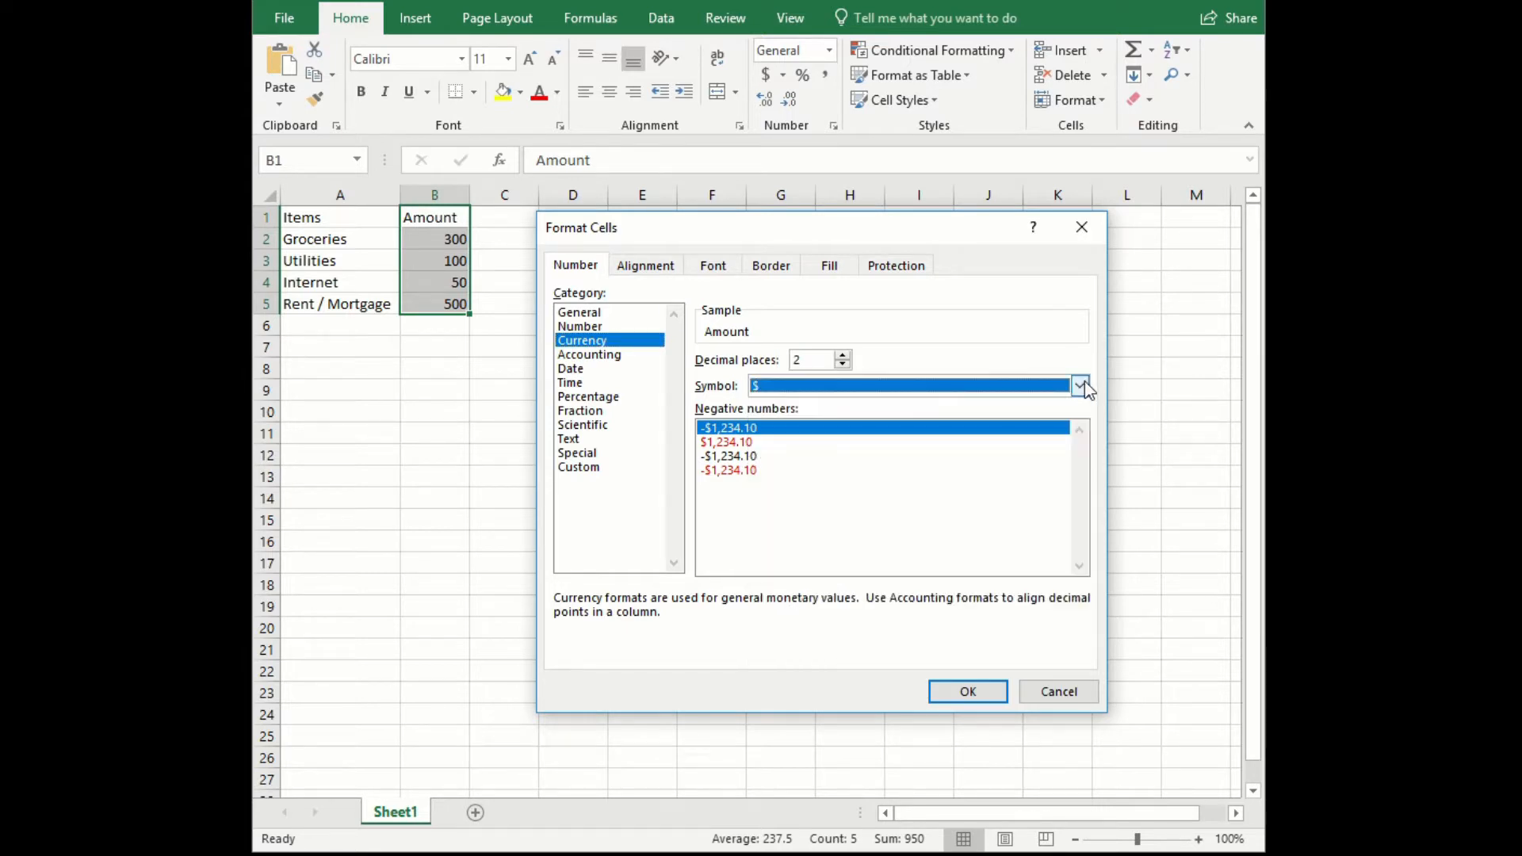
{"action": "left_click", "coordinate": [966, 688]}
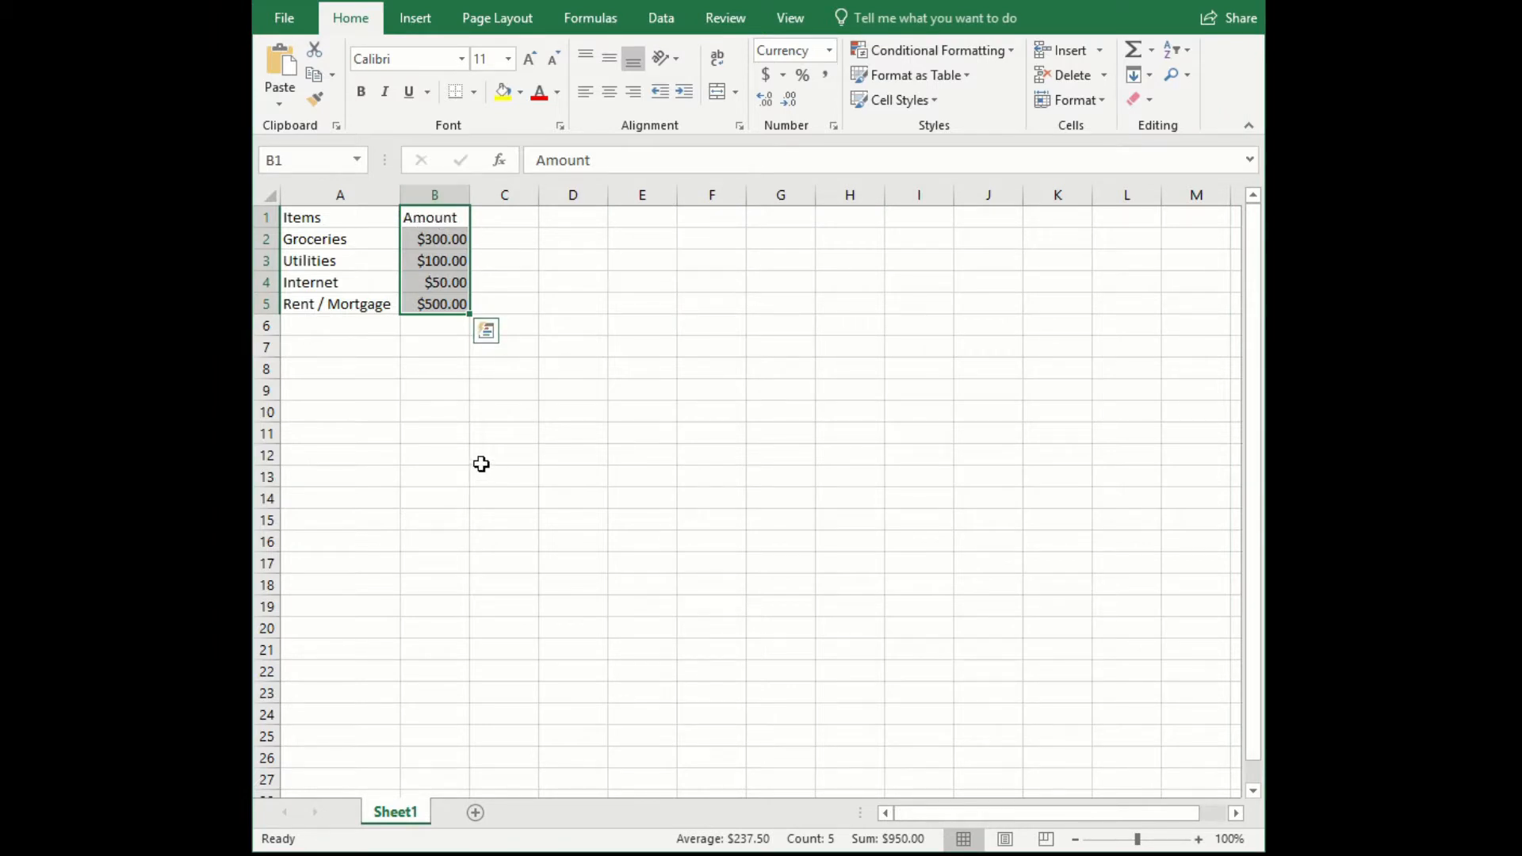
- Apply outline and inside borders to the whole table in A1 to B5
{"action": "left_click_drag", "start_coordinate": [345, 215], "coordinate": [418, 302]}
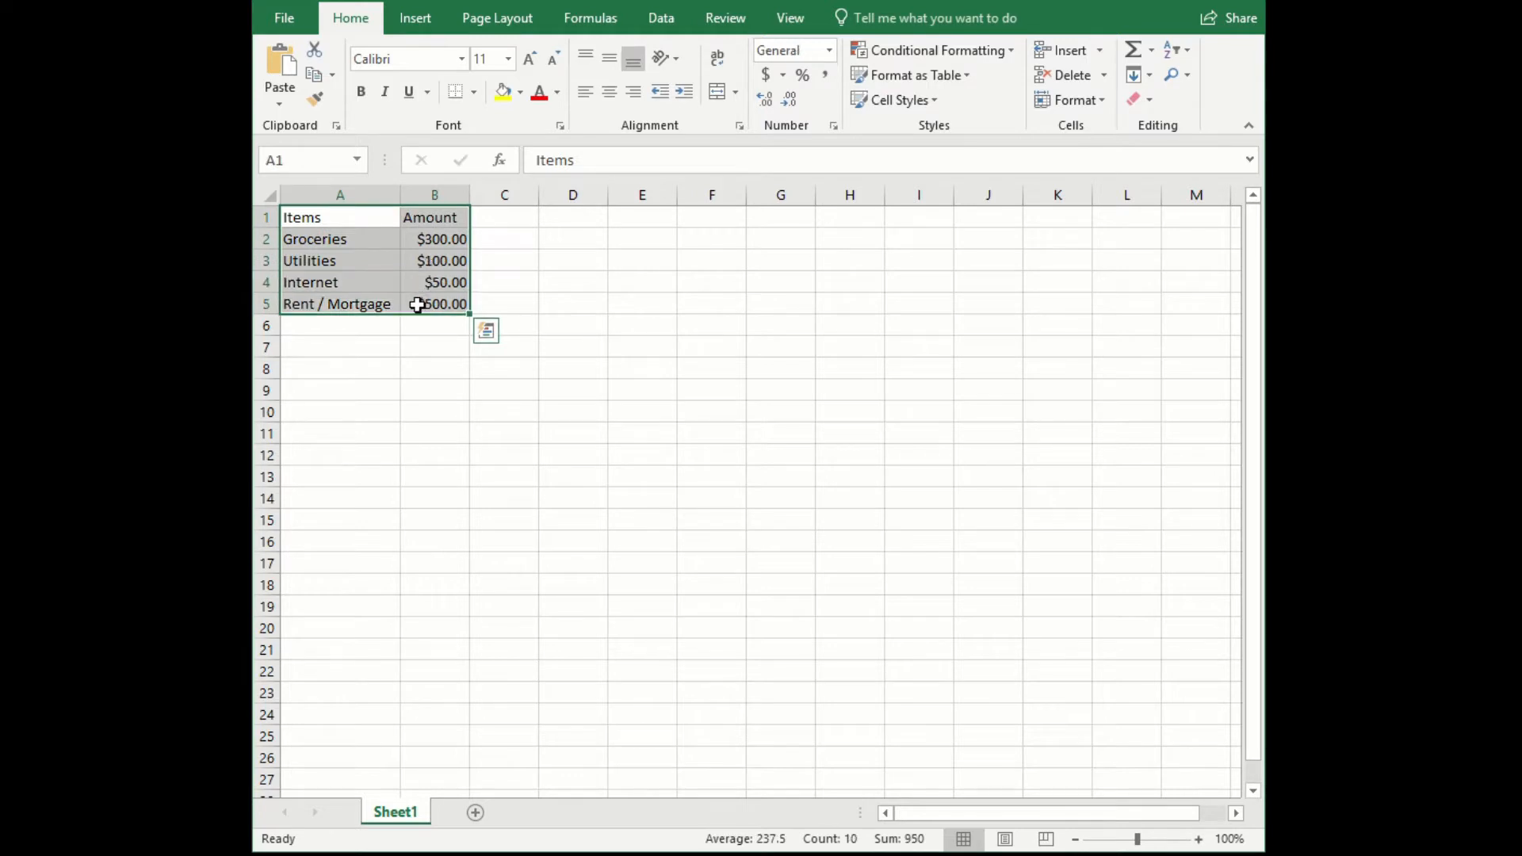
{"action": "right_click", "coordinate": [393, 270]}
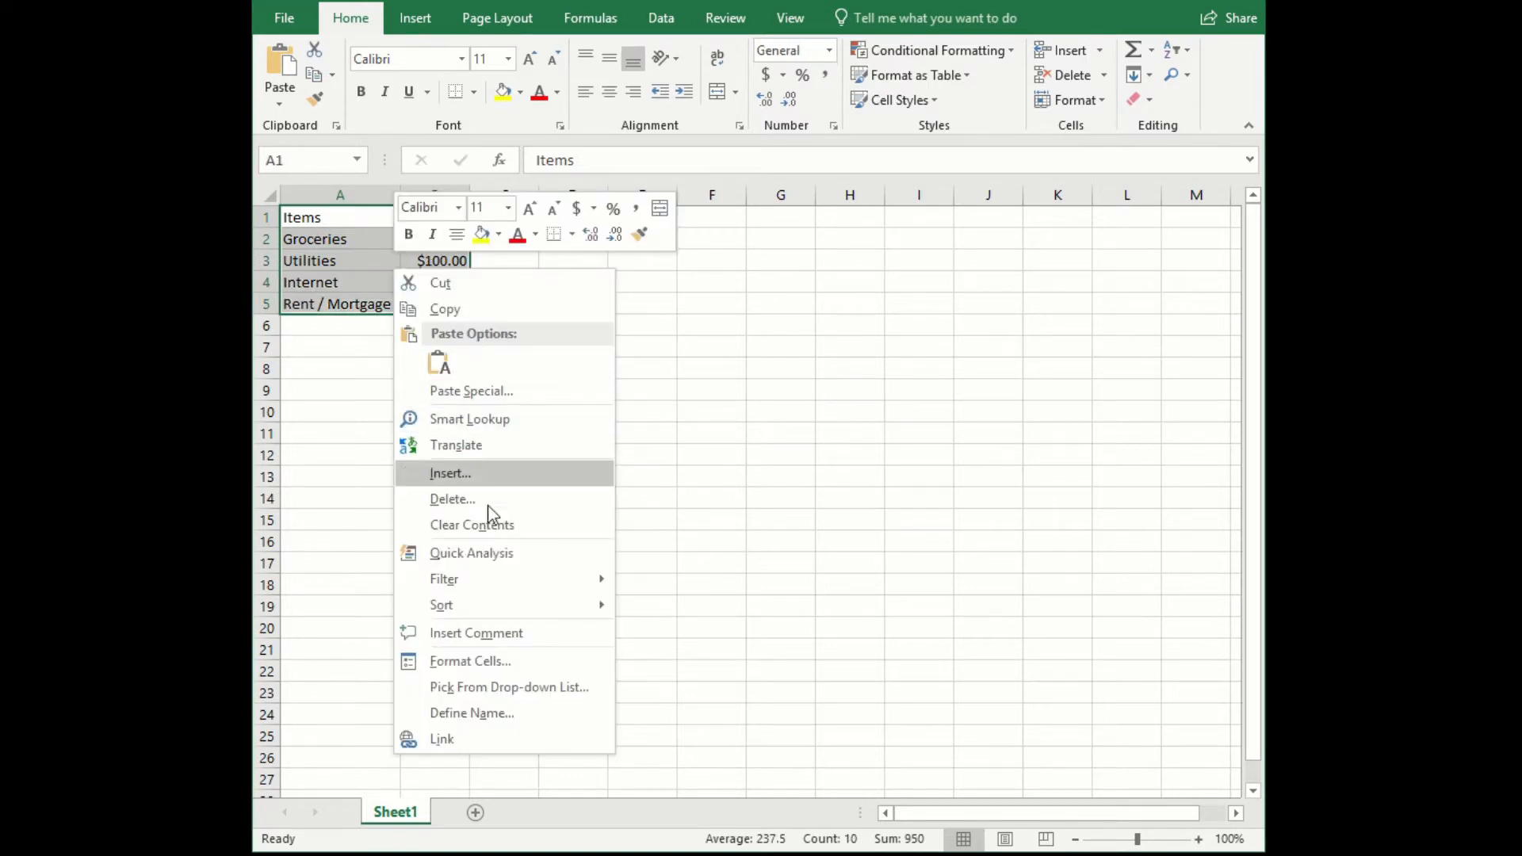
{"action": "left_click", "coordinate": [465, 663]}
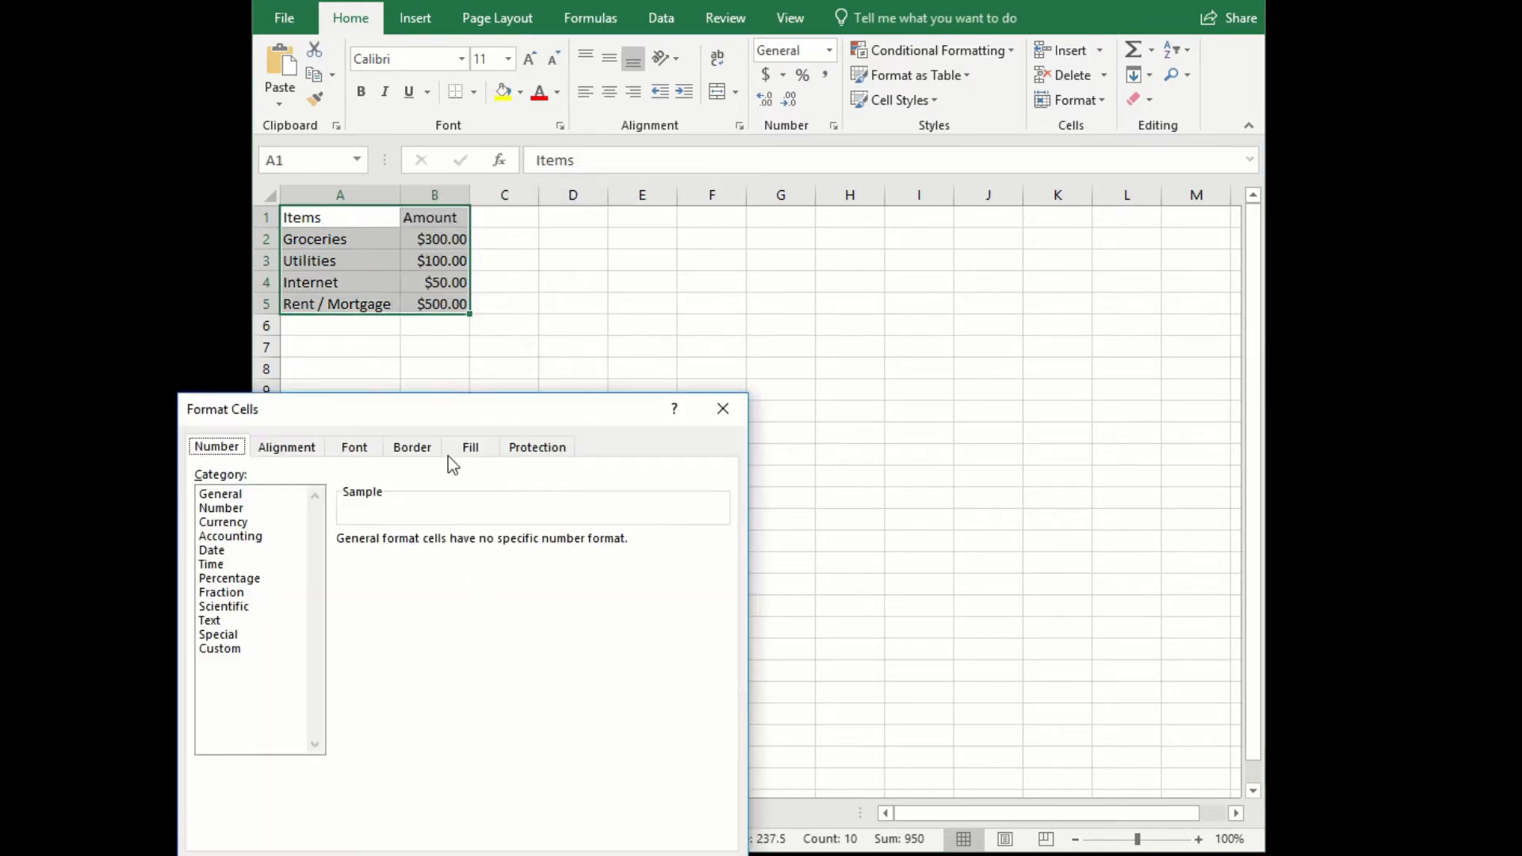
{"action": "left_click_drag", "start_coordinate": [469, 407], "coordinate": [851, 238]}
{"action": "left_click", "coordinate": [790, 287]}
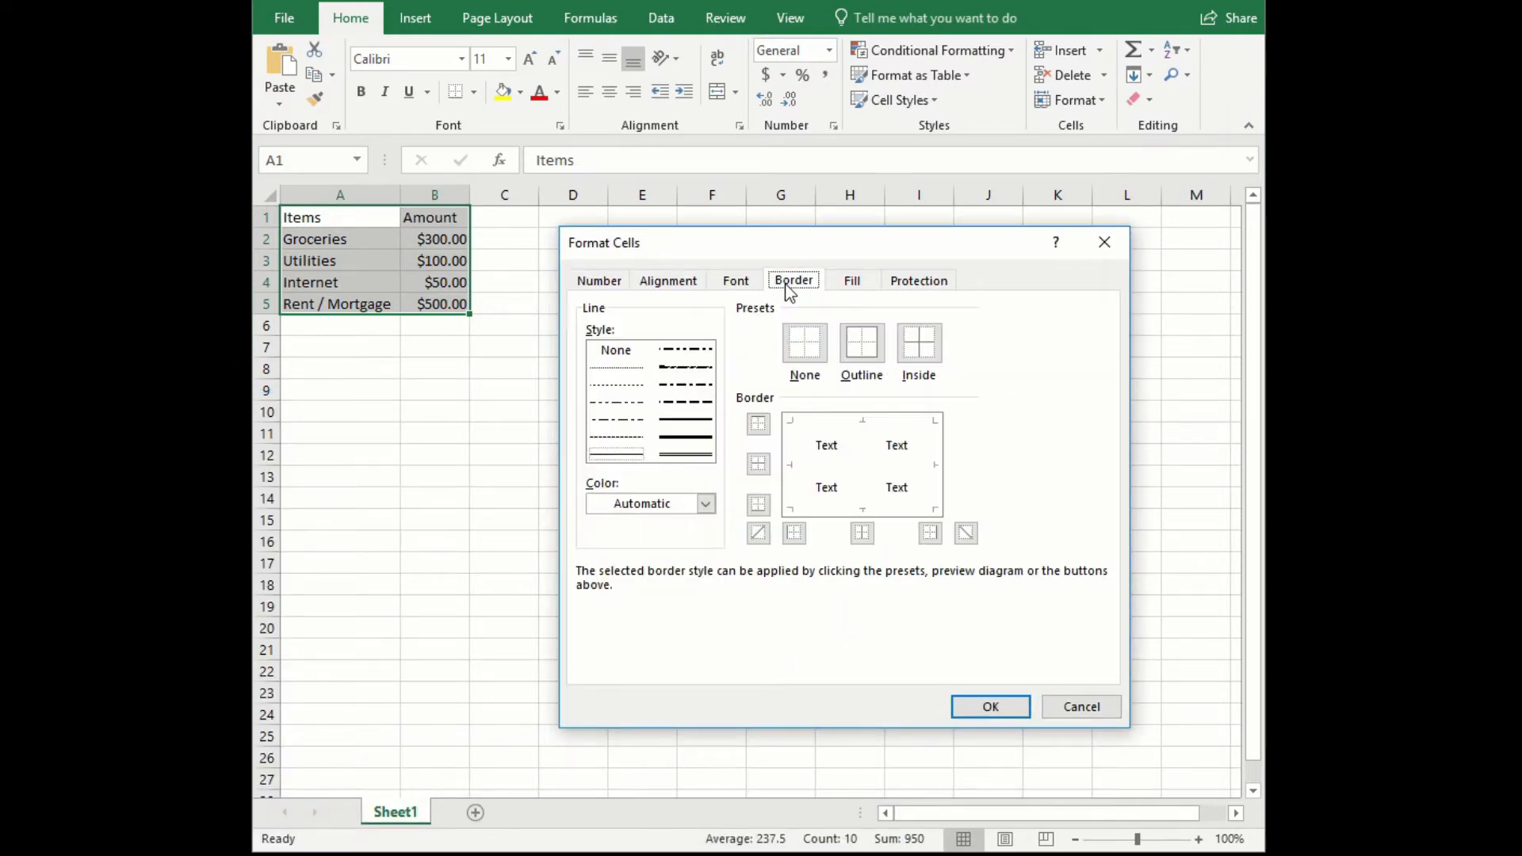
{"action": "left_click", "coordinate": [864, 348]}
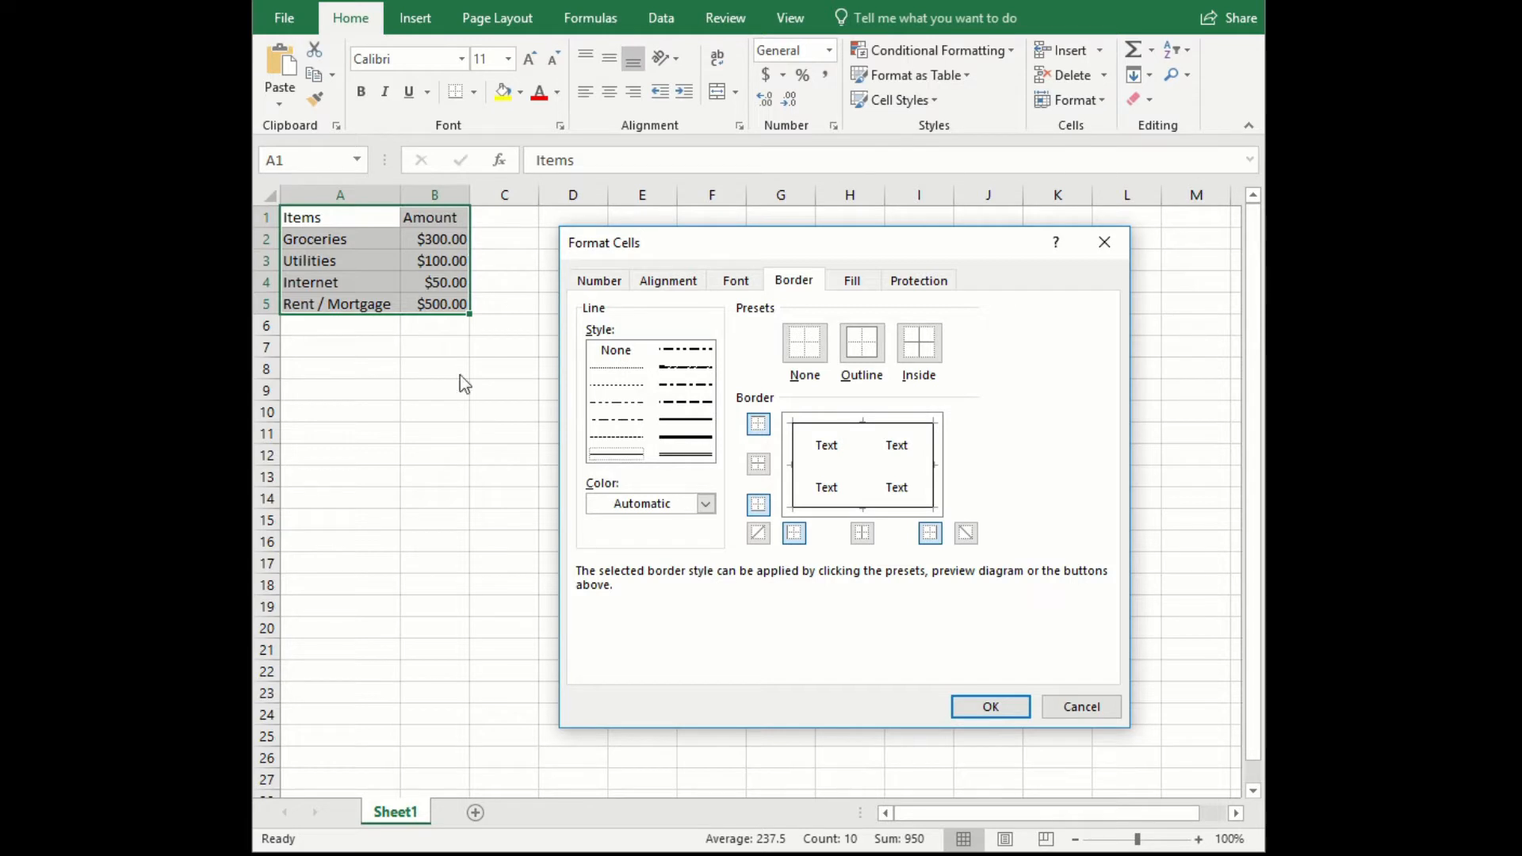
{"action": "left_click", "coordinate": [926, 354]}
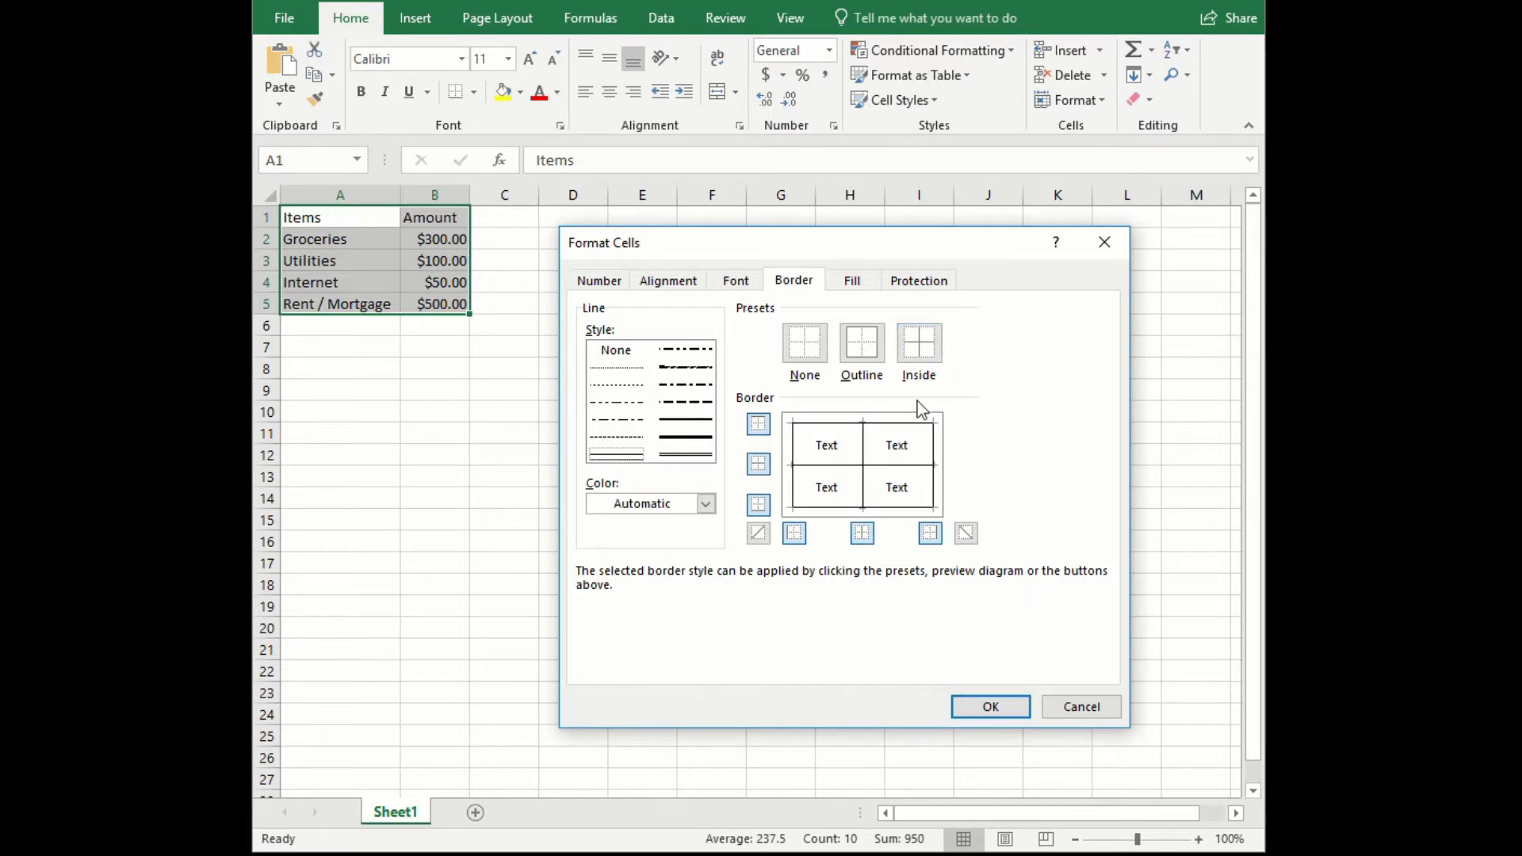
{"action": "left_click", "coordinate": [989, 706]}
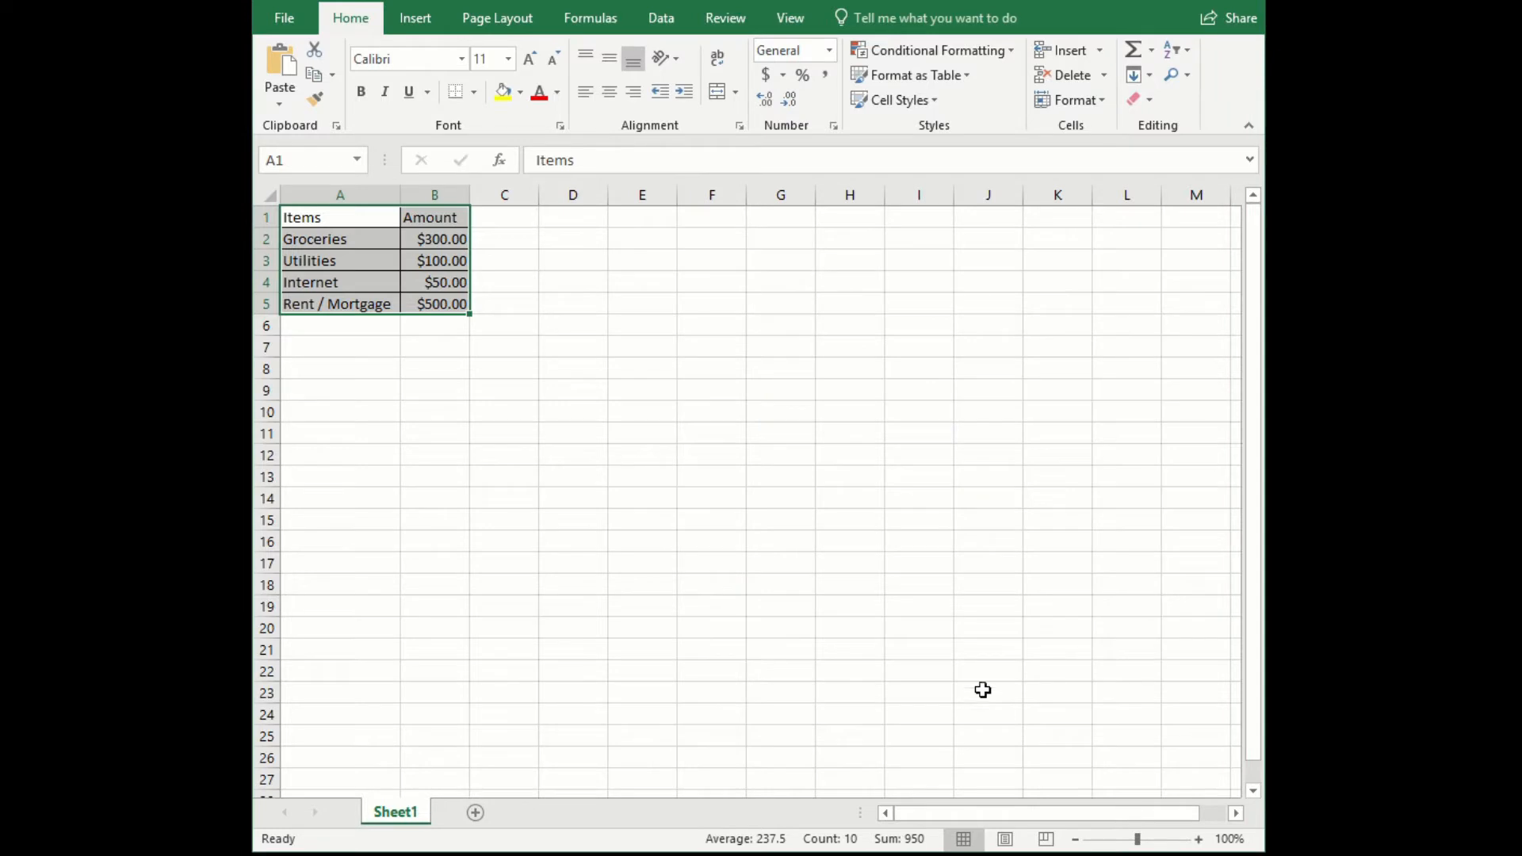
{"action": "left_click", "coordinate": [339, 388]}
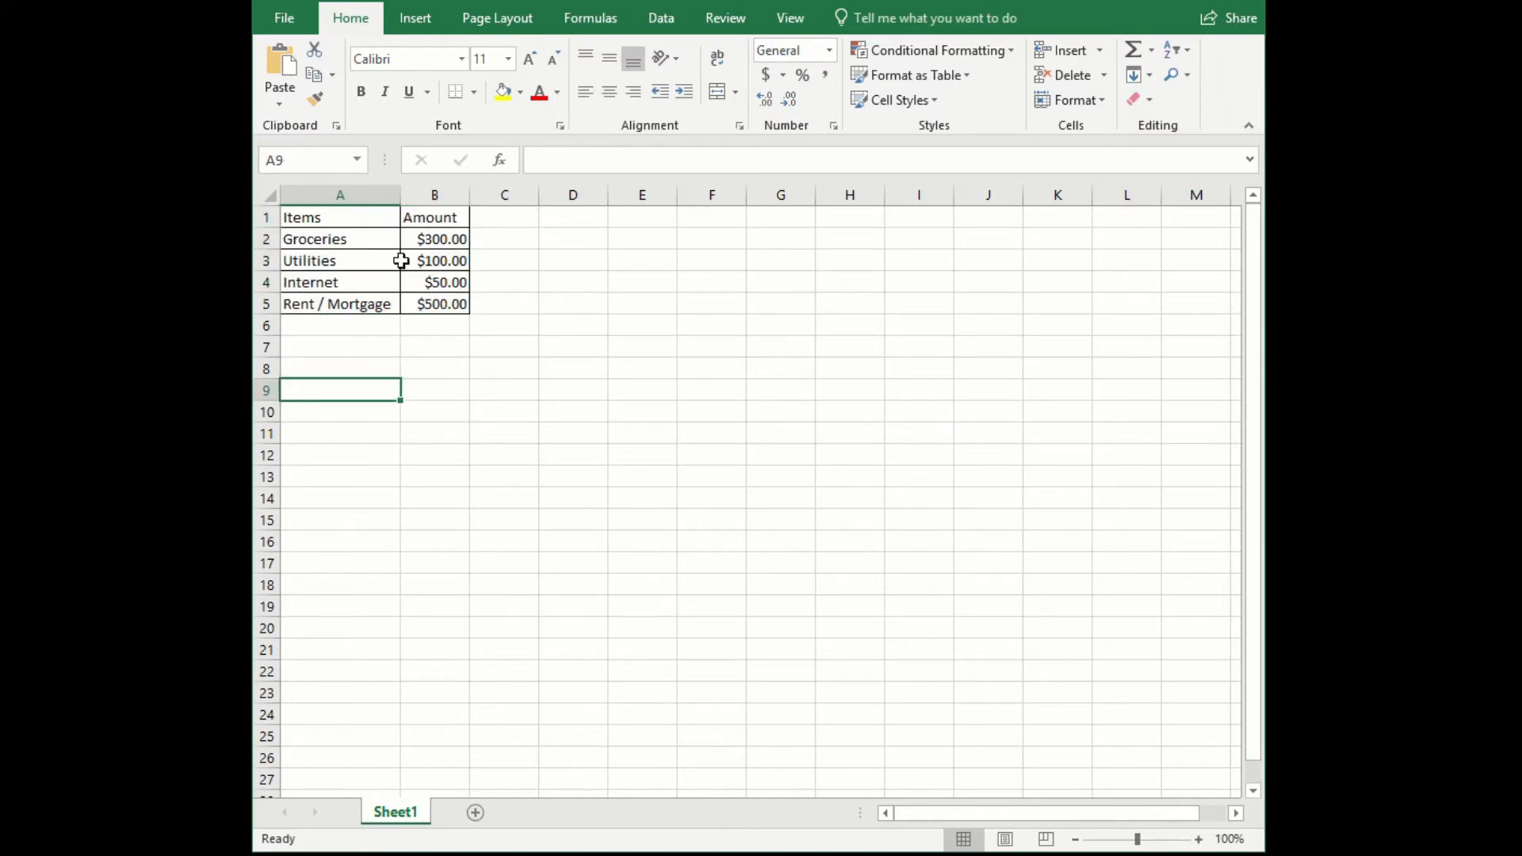
- Make the header cells Items and Amount in row 1 bold
{"action": "left_click_drag", "start_coordinate": [321, 217], "coordinate": [424, 209]}
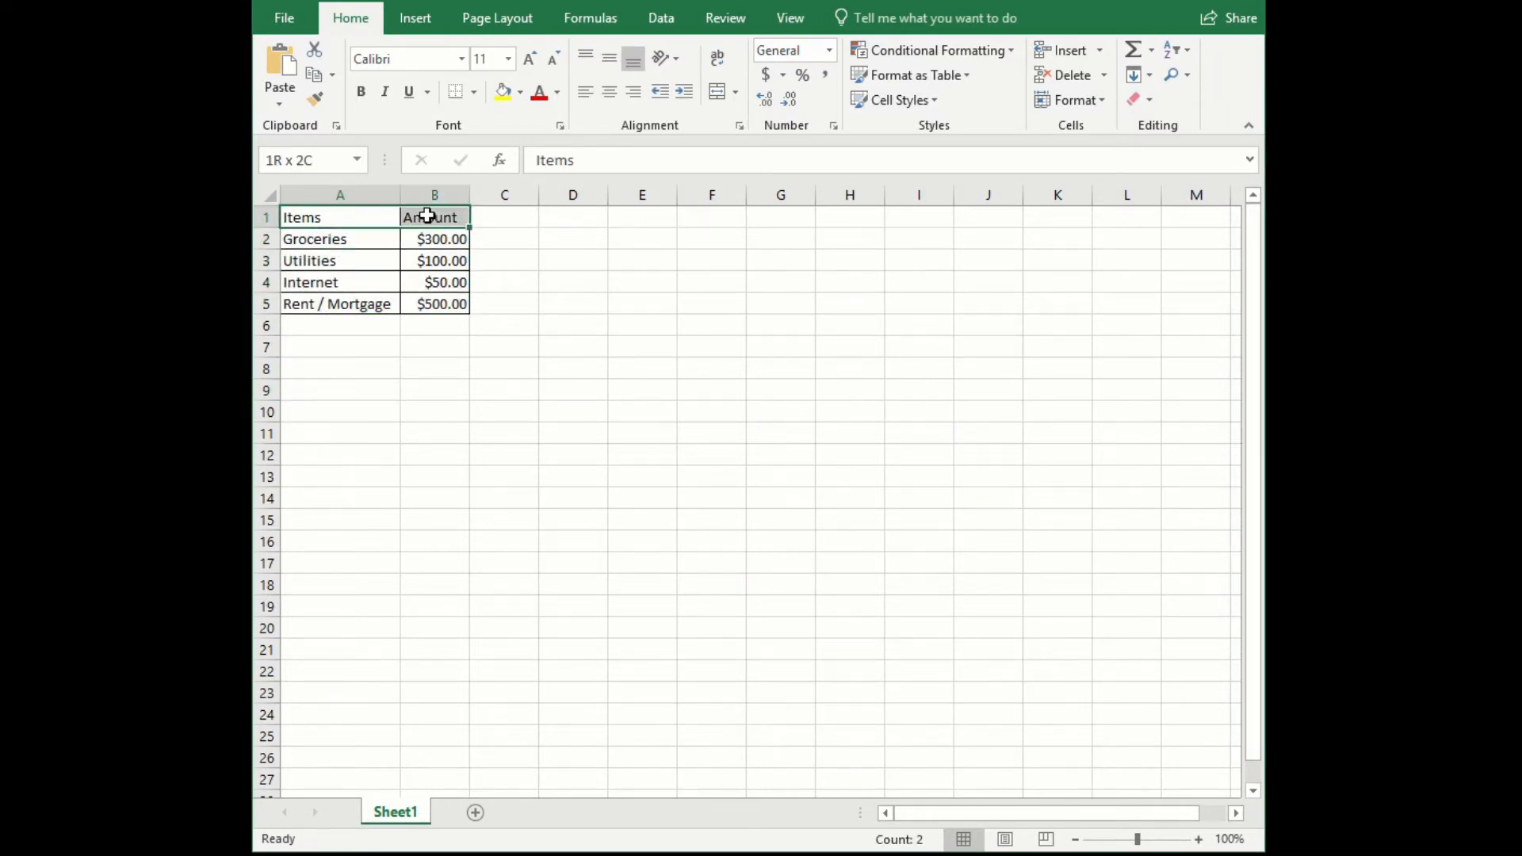
{"action": "left_click", "coordinate": [360, 92]}
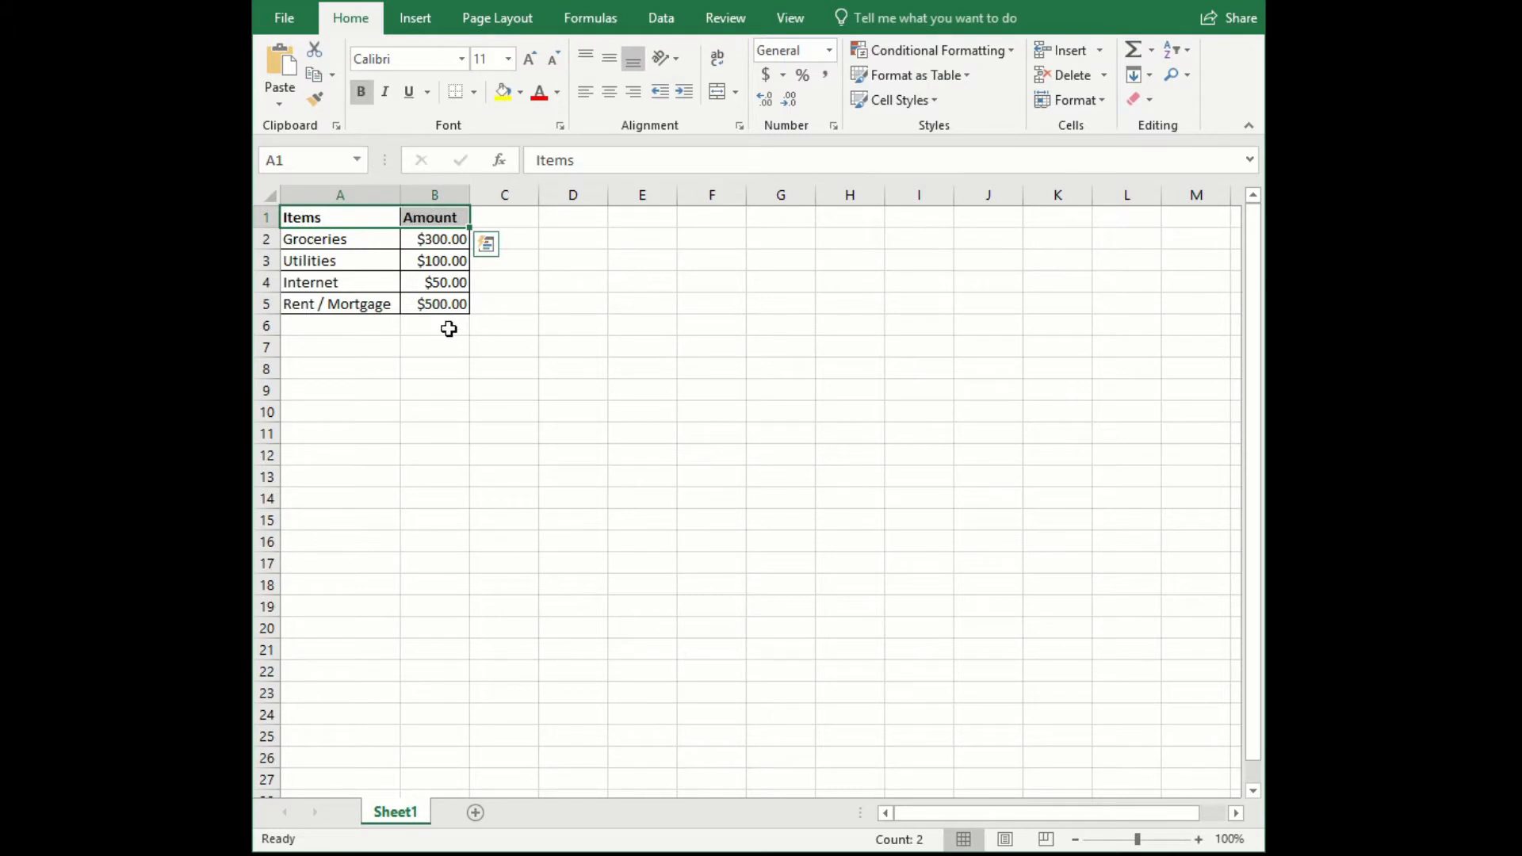
{"action": "left_click", "coordinate": [326, 242]}
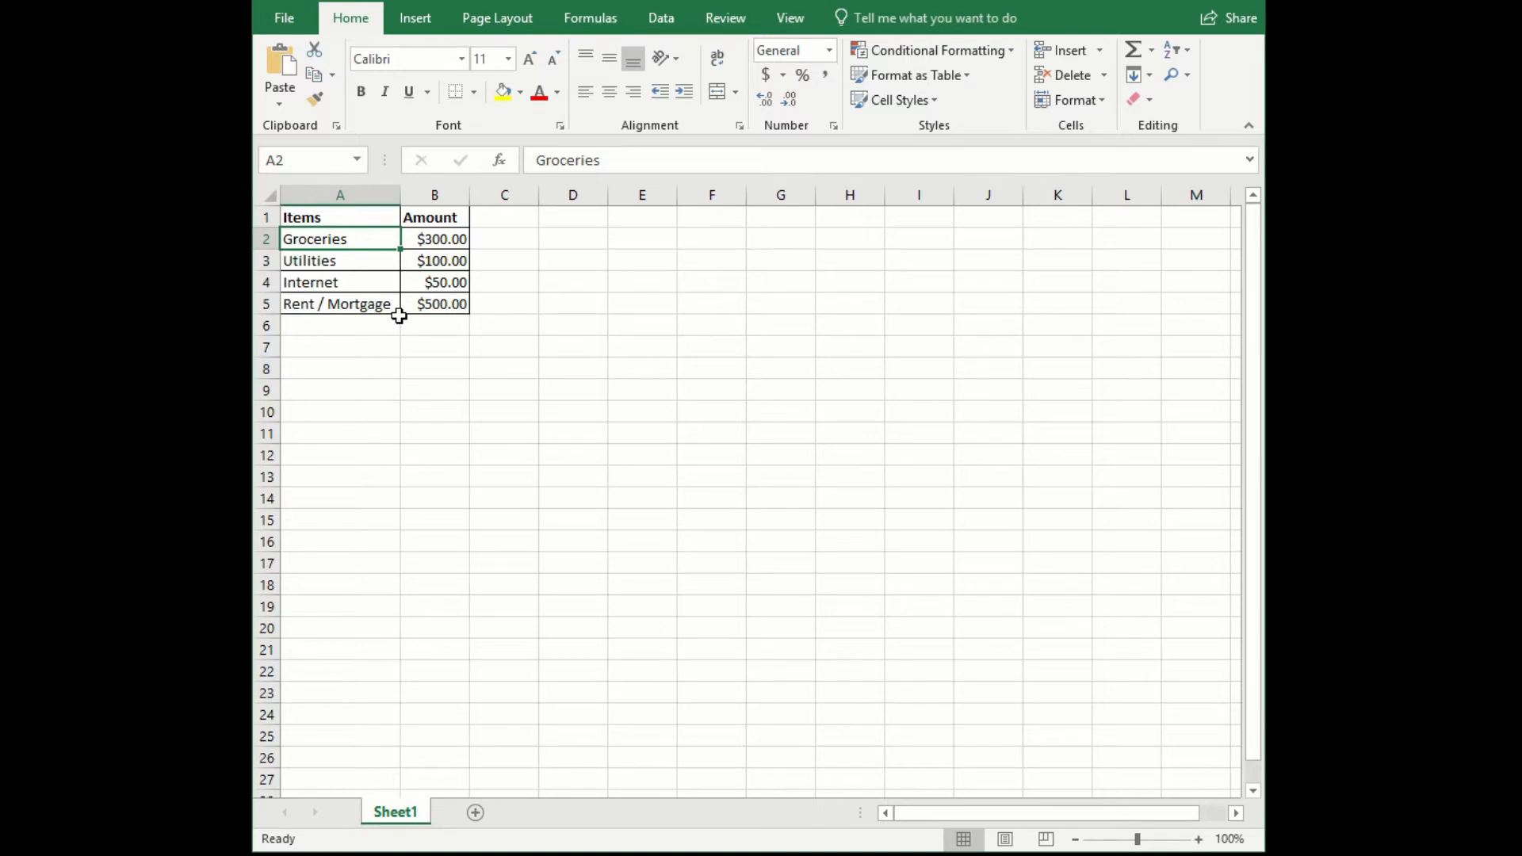
- Enter the headers Total Expenses in D1 and Budget in E1, and widen column D to fit its header
{"action": "left_click", "coordinate": [594, 224]}
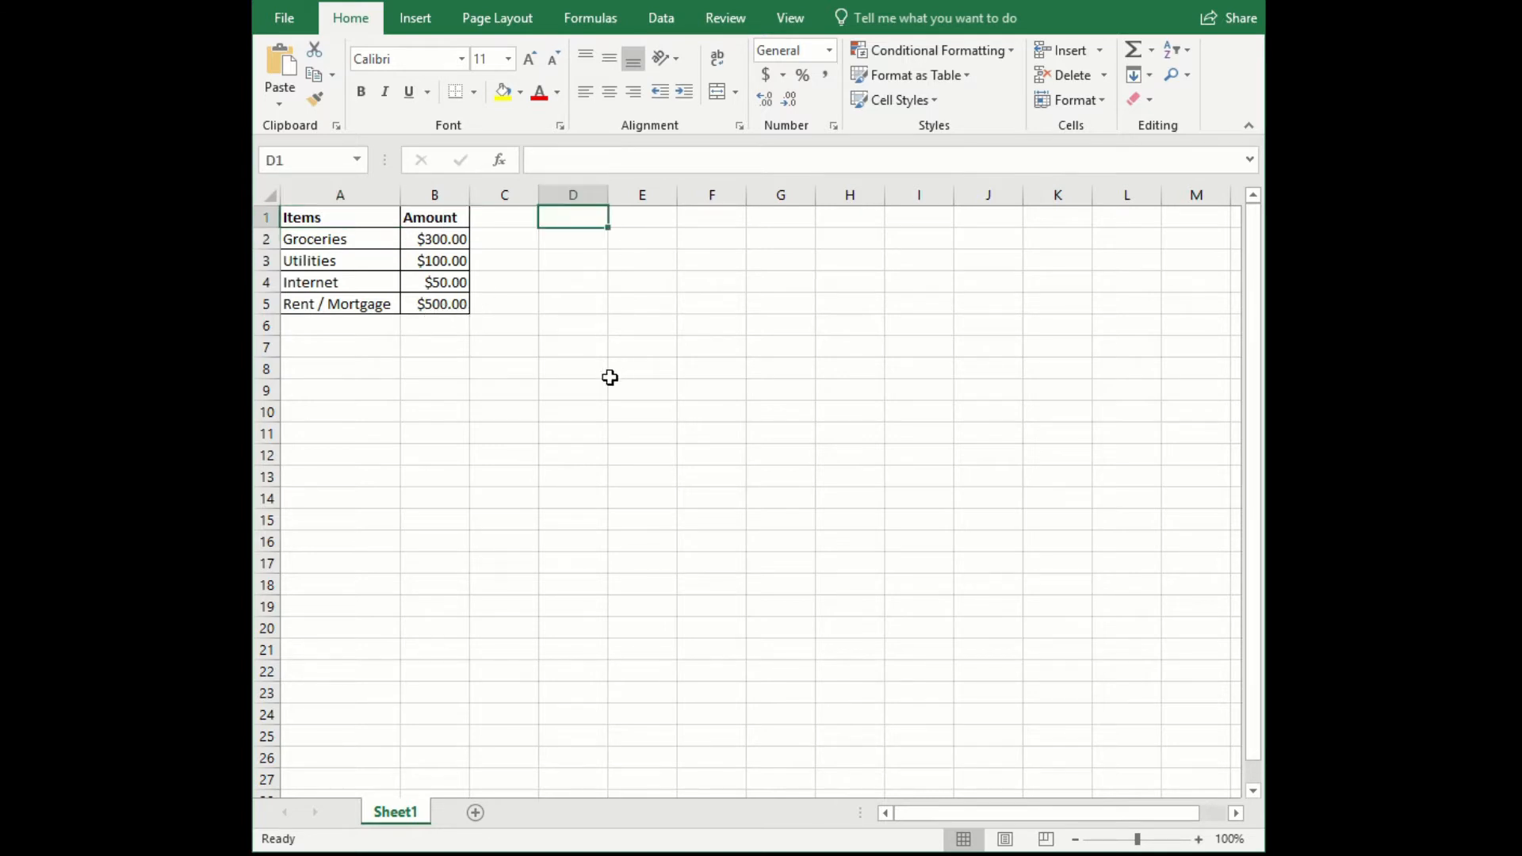
{"action": "type", "text": "Tota"}
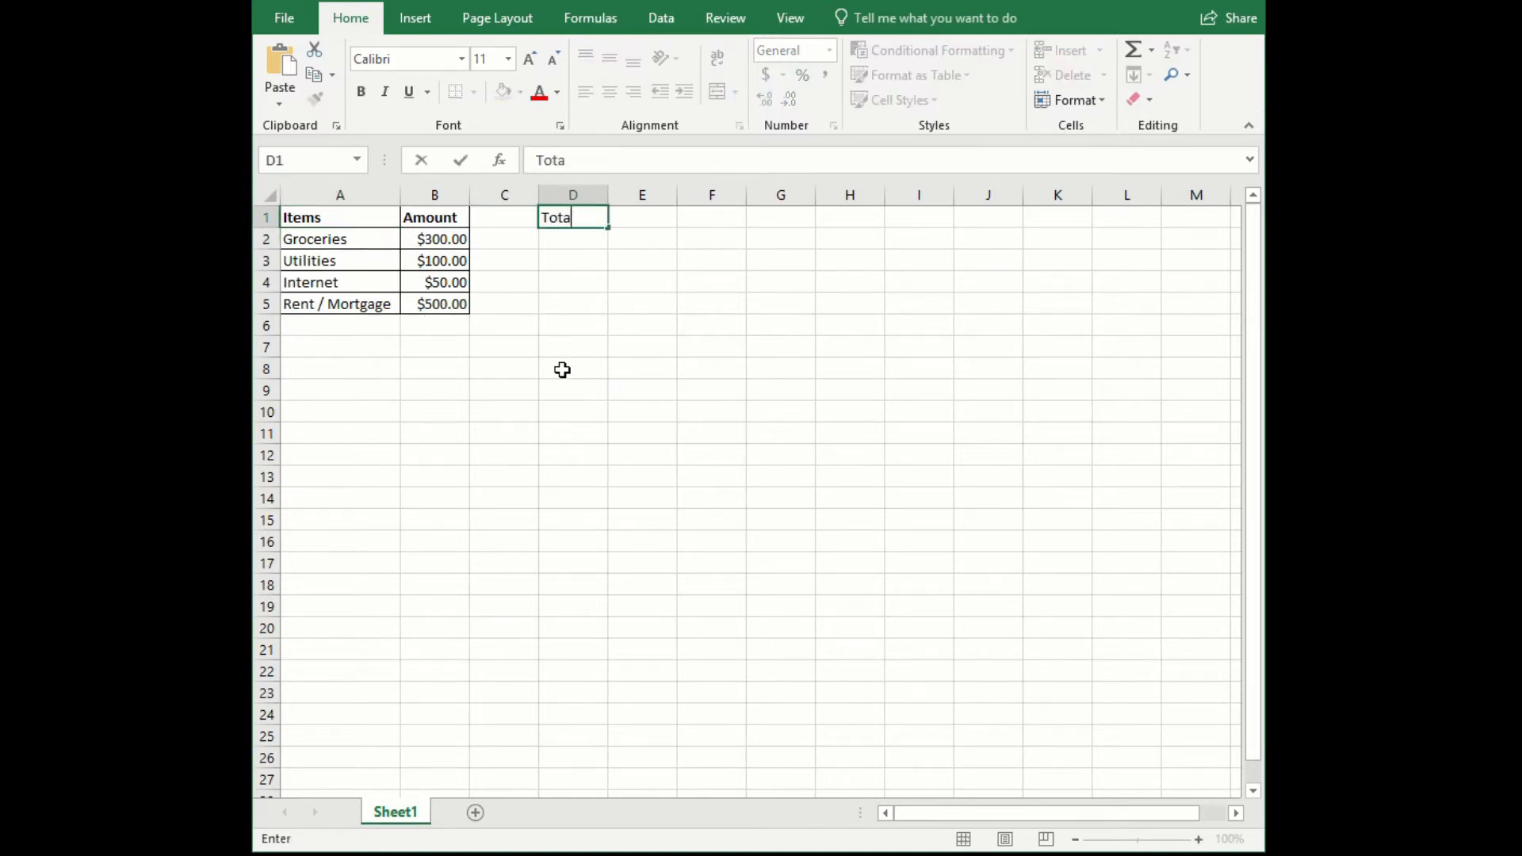
{"action": "type", "text": "l Expenses"}
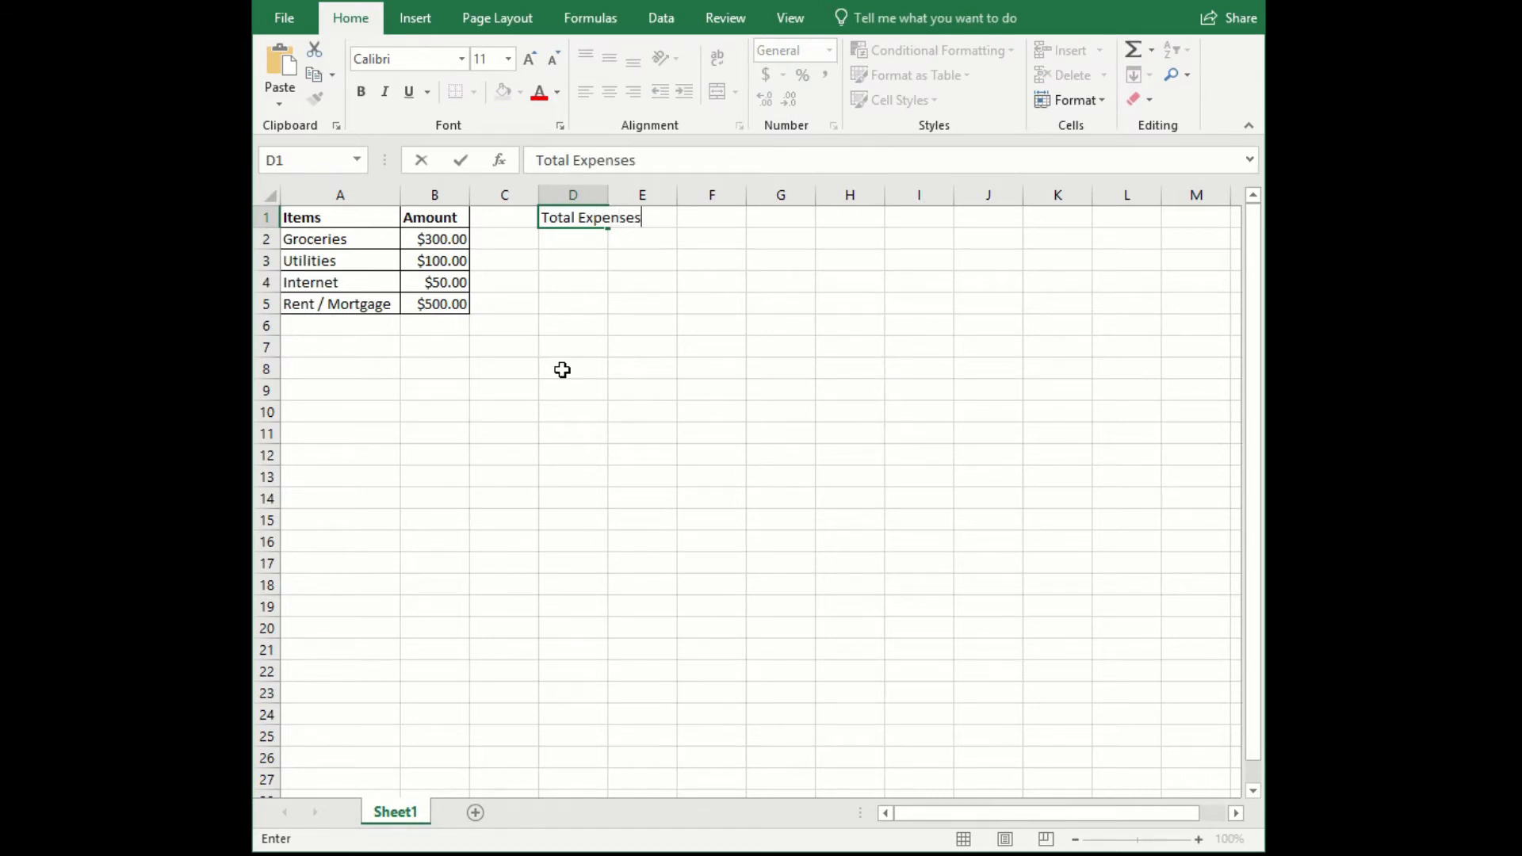
{"action": "key", "text": "Tab"}
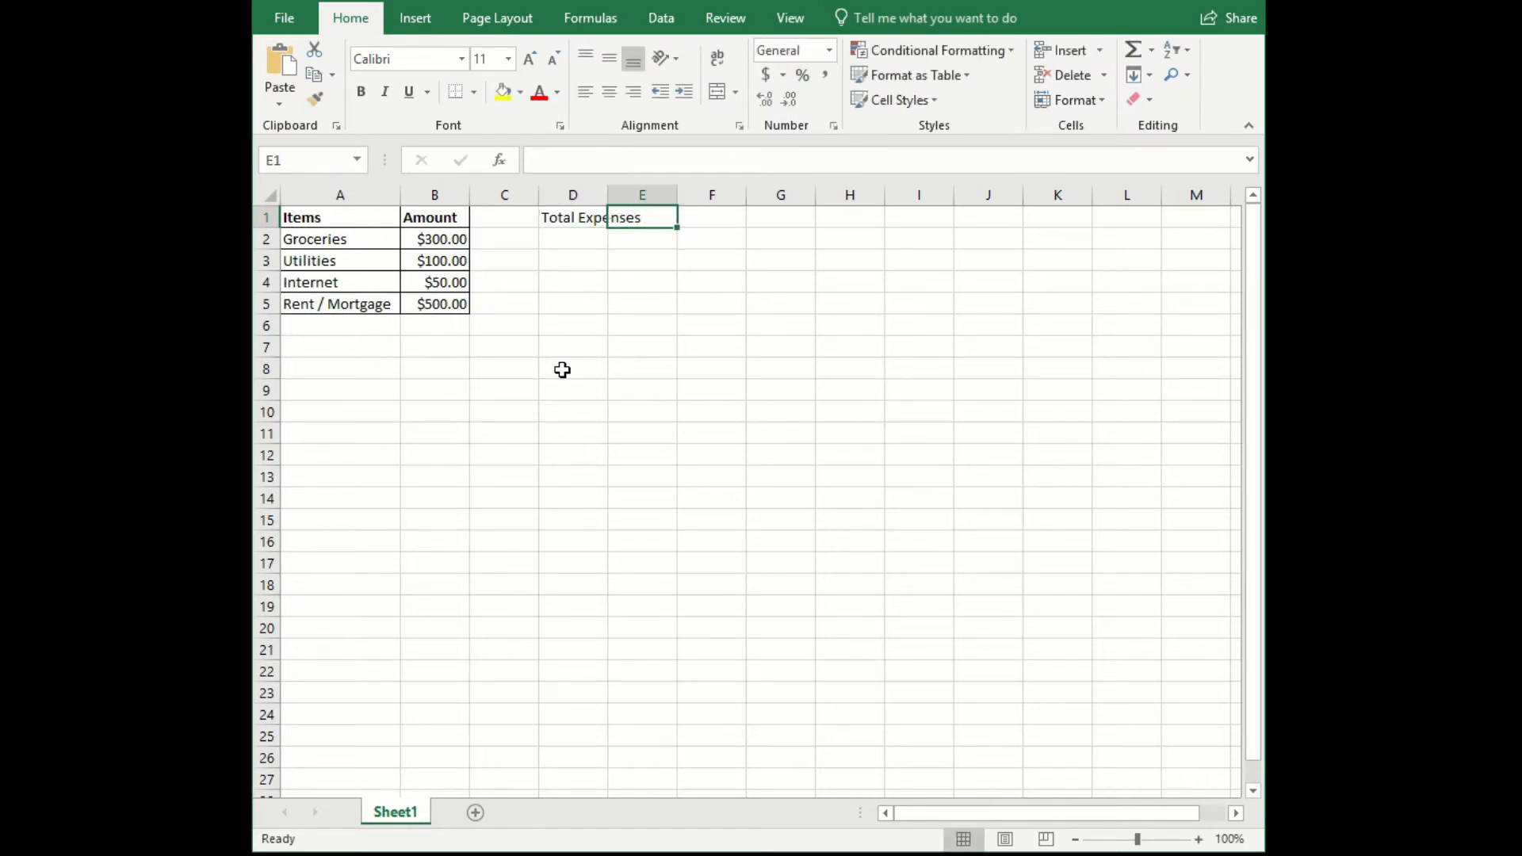
{"action": "type", "text": "Budget"}
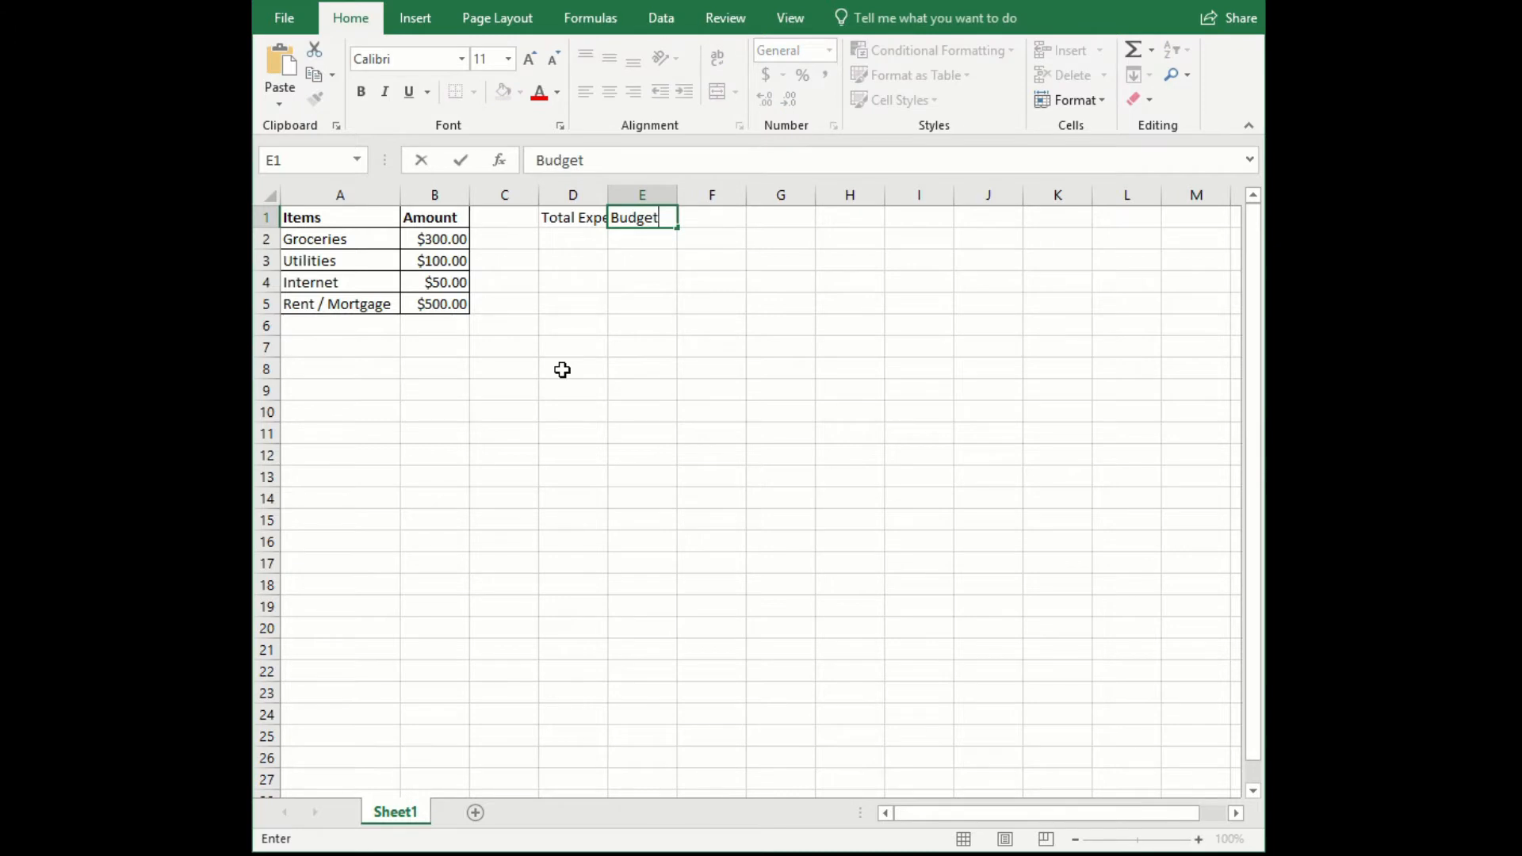
{"action": "key", "text": "Return"}
{"action": "left_click_drag", "start_coordinate": [608, 195], "coordinate": [669, 198]}
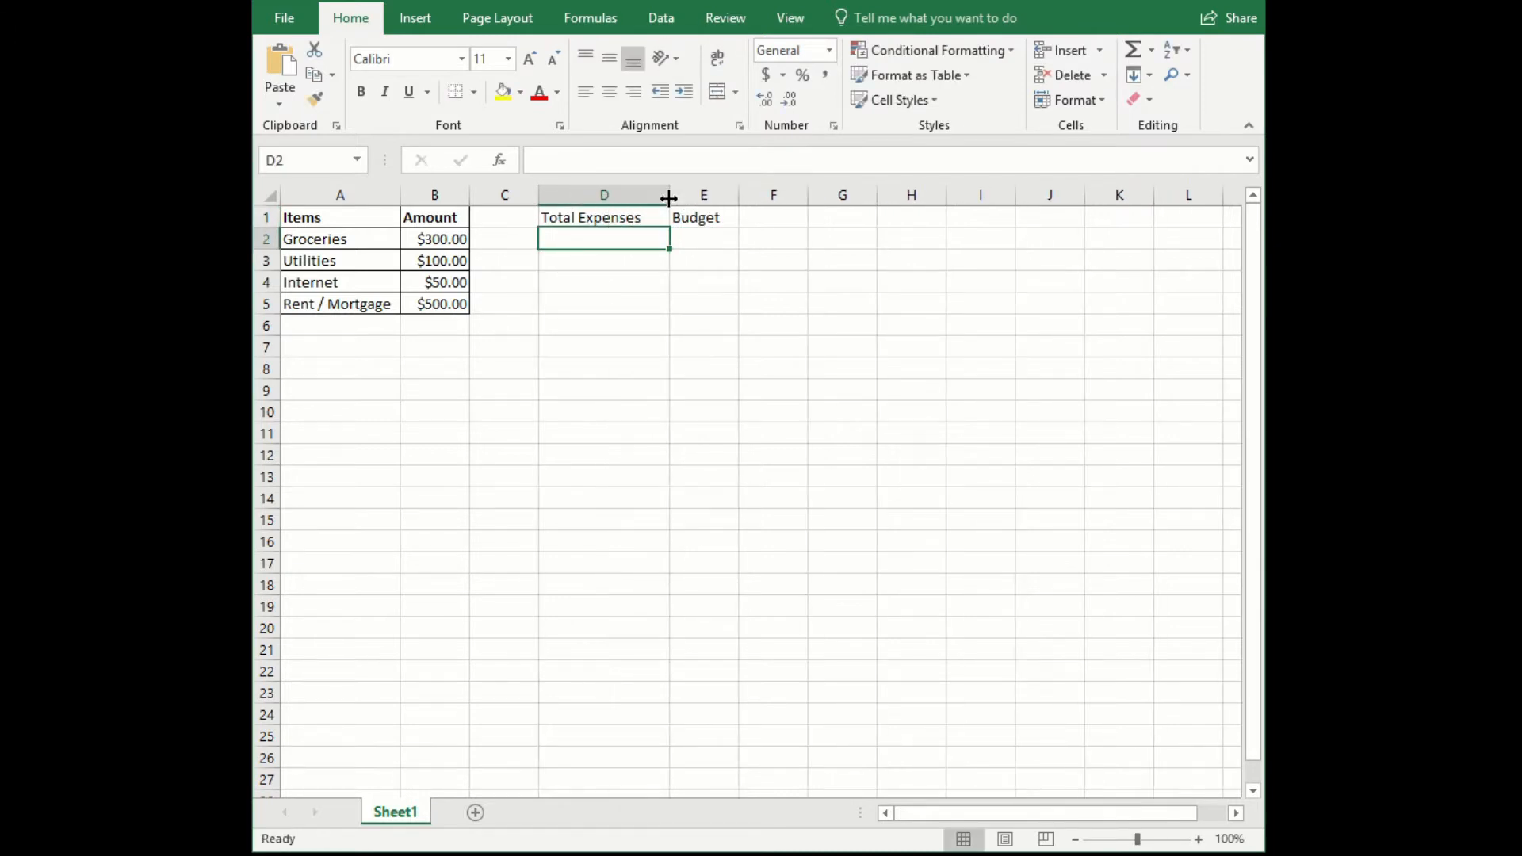
- Enter the budget amount 3000 in cell E2
{"action": "left_click", "coordinate": [711, 245]}
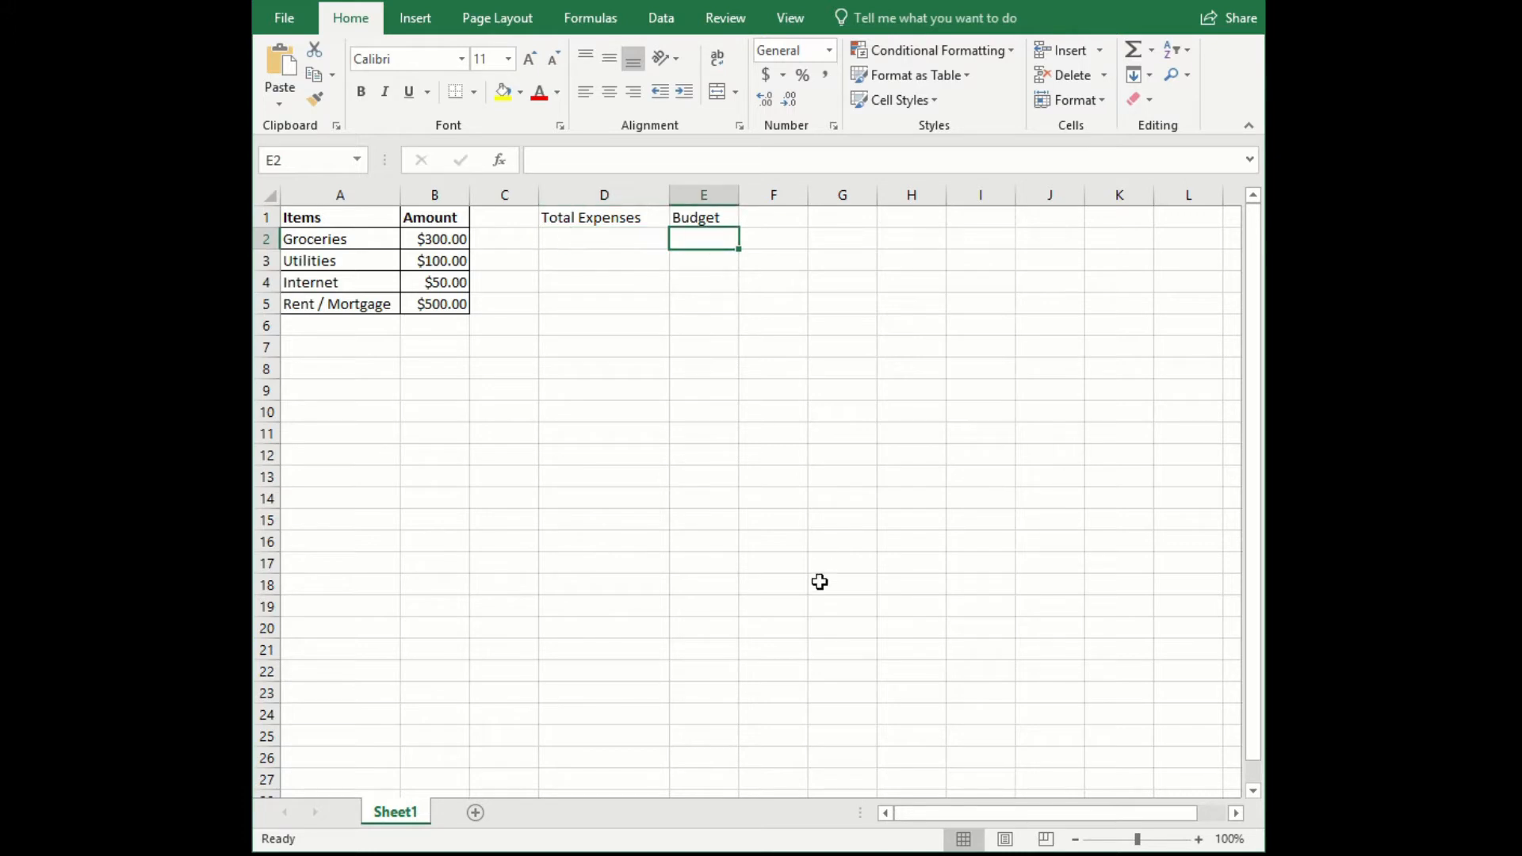
{"action": "type", "text": "3000"}
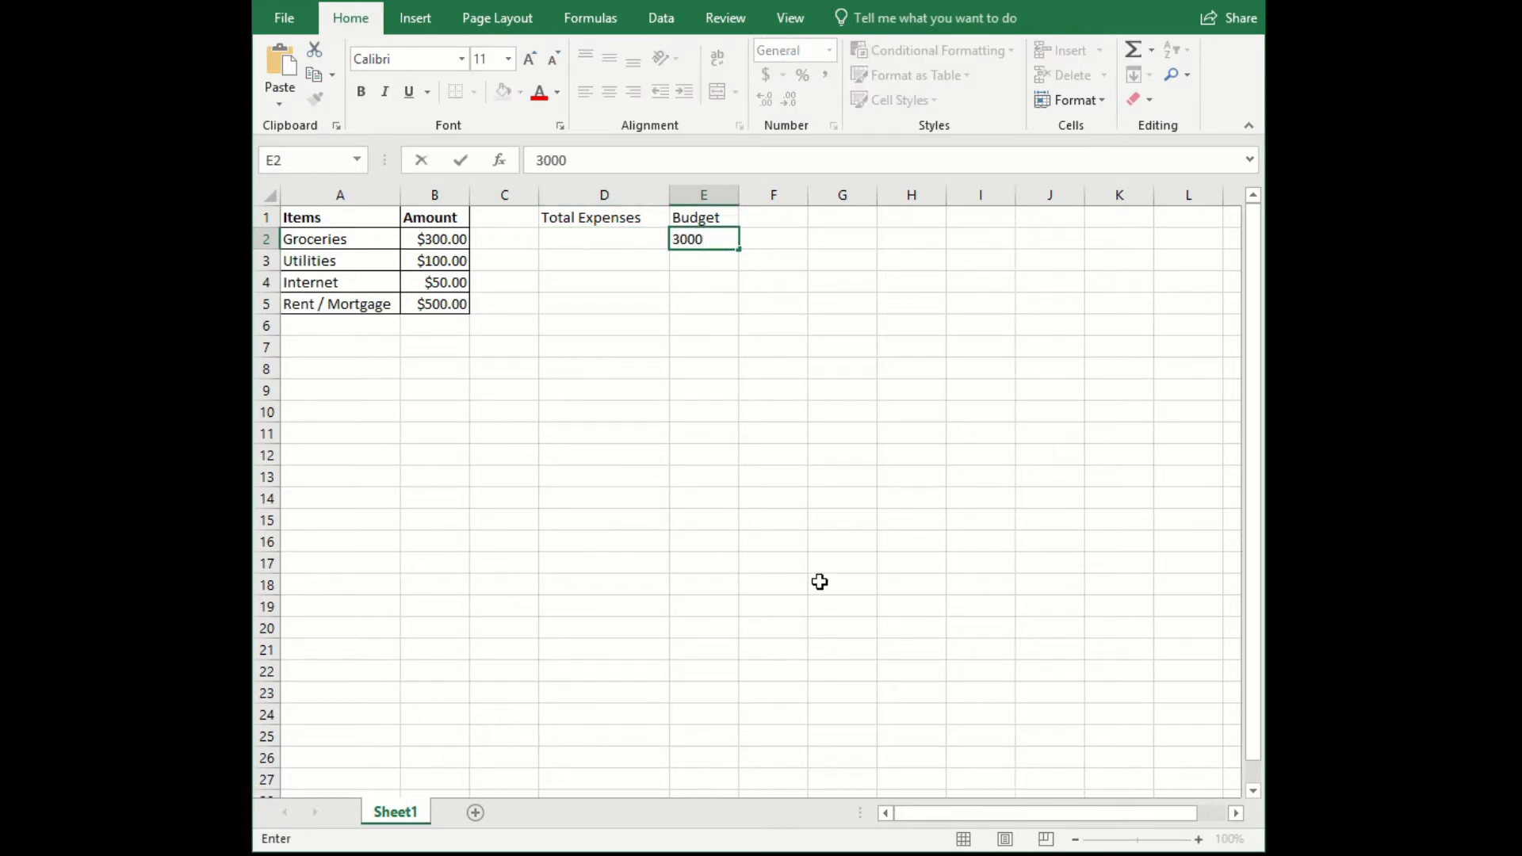
{"action": "key", "text": "Return"}
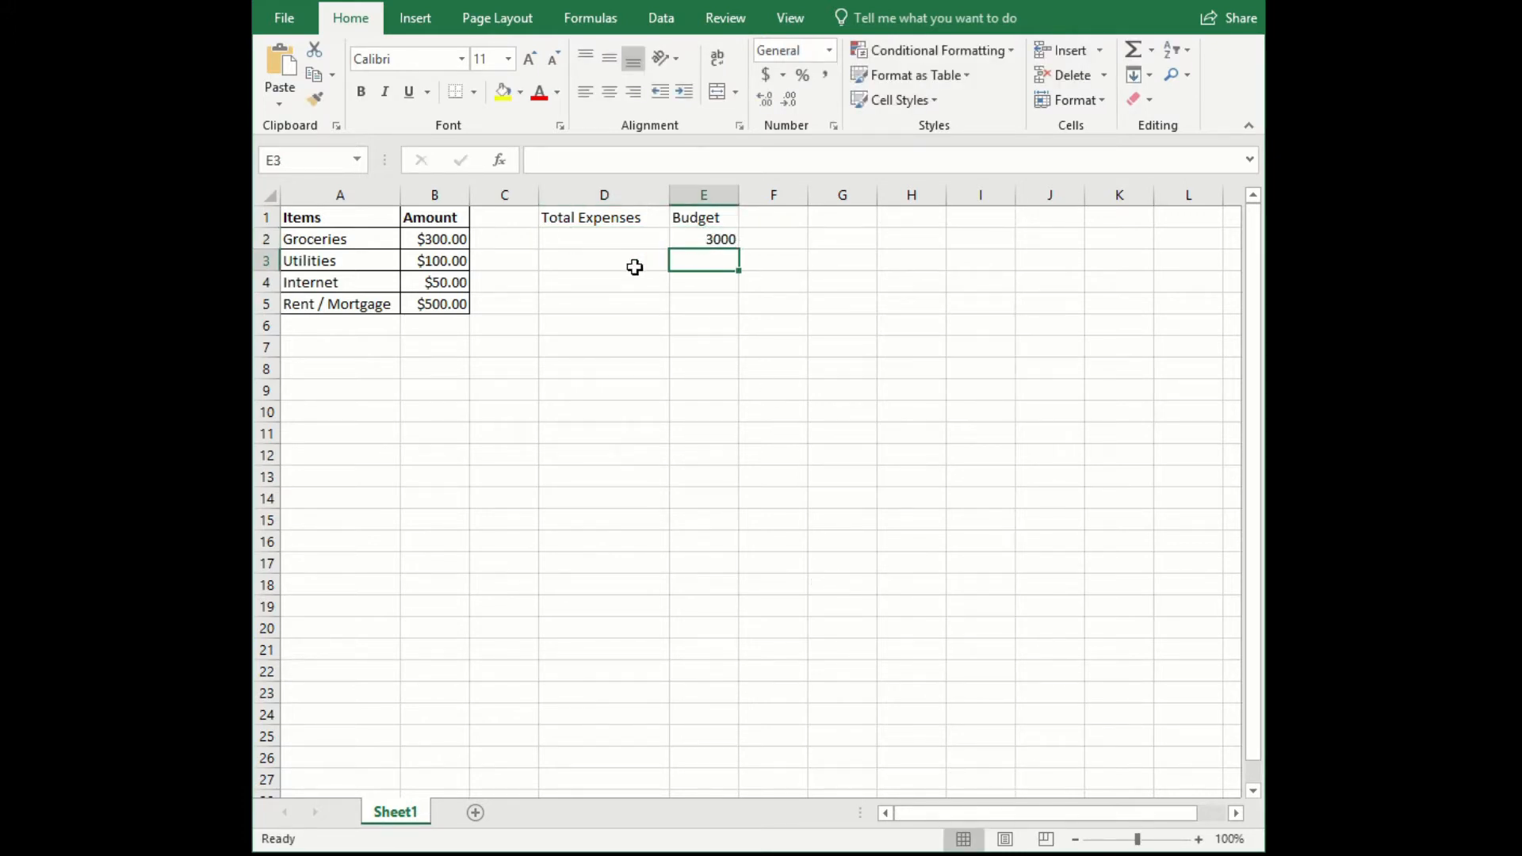
- Calculate the total expenses in cell D2 with the formula =SUM(B2:B5)
{"action": "left_click", "coordinate": [636, 240]}
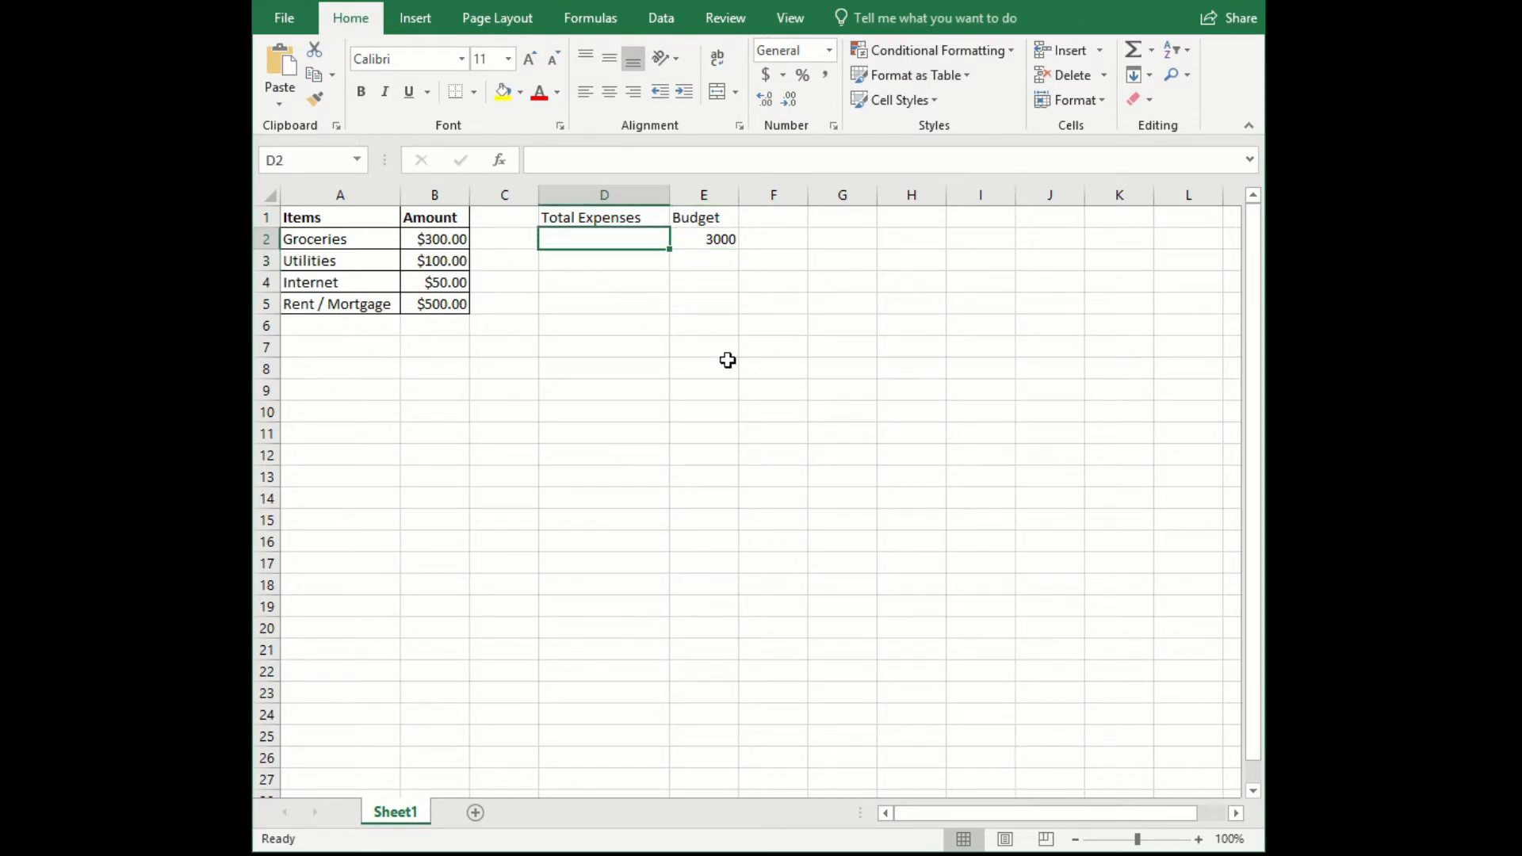
{"action": "type", "text": "=SU"}
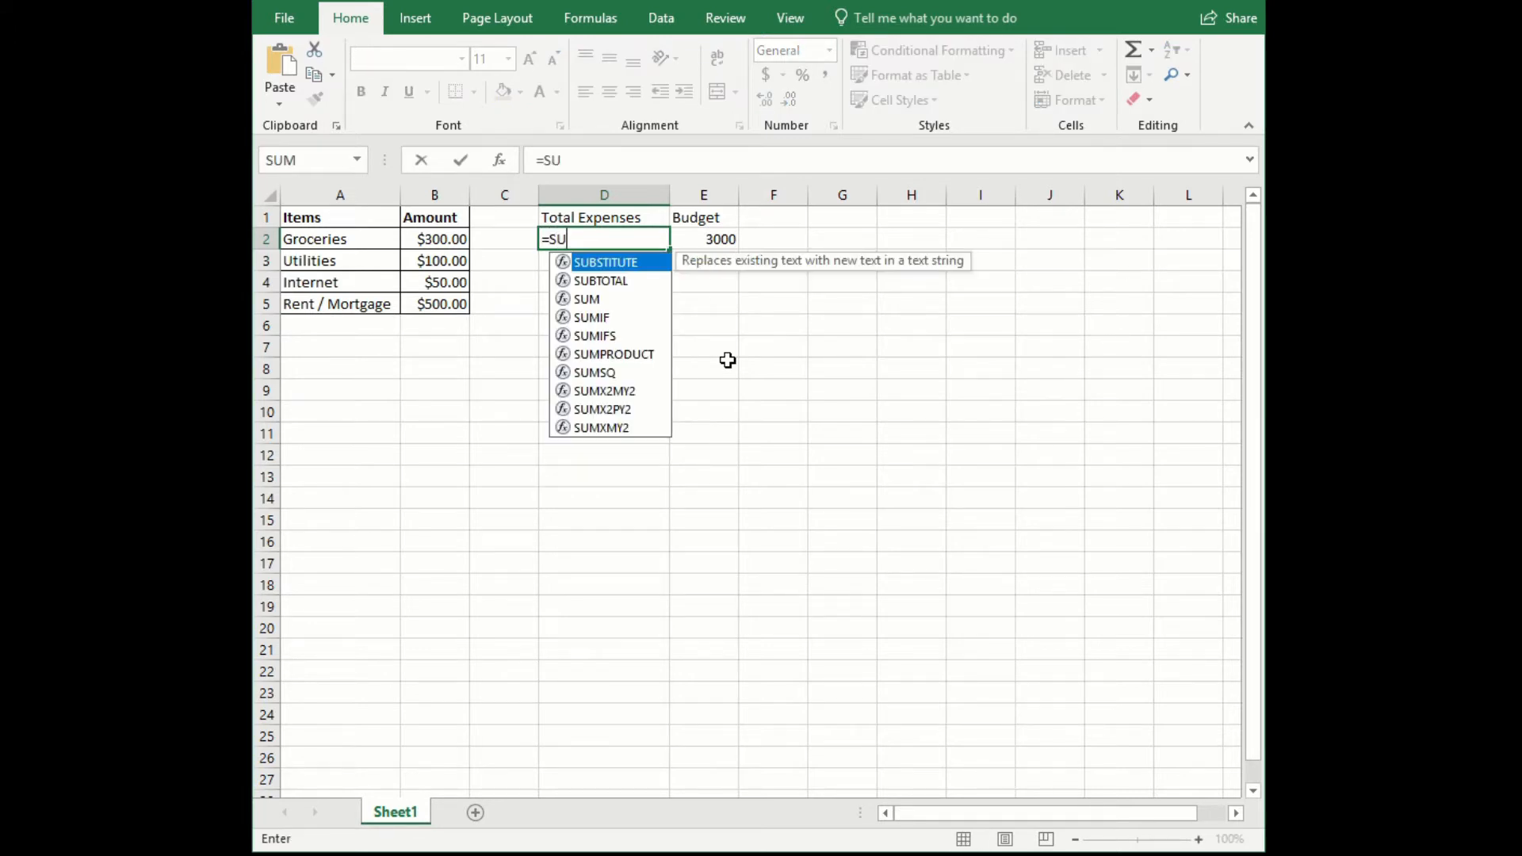
{"action": "type", "text": "M("}
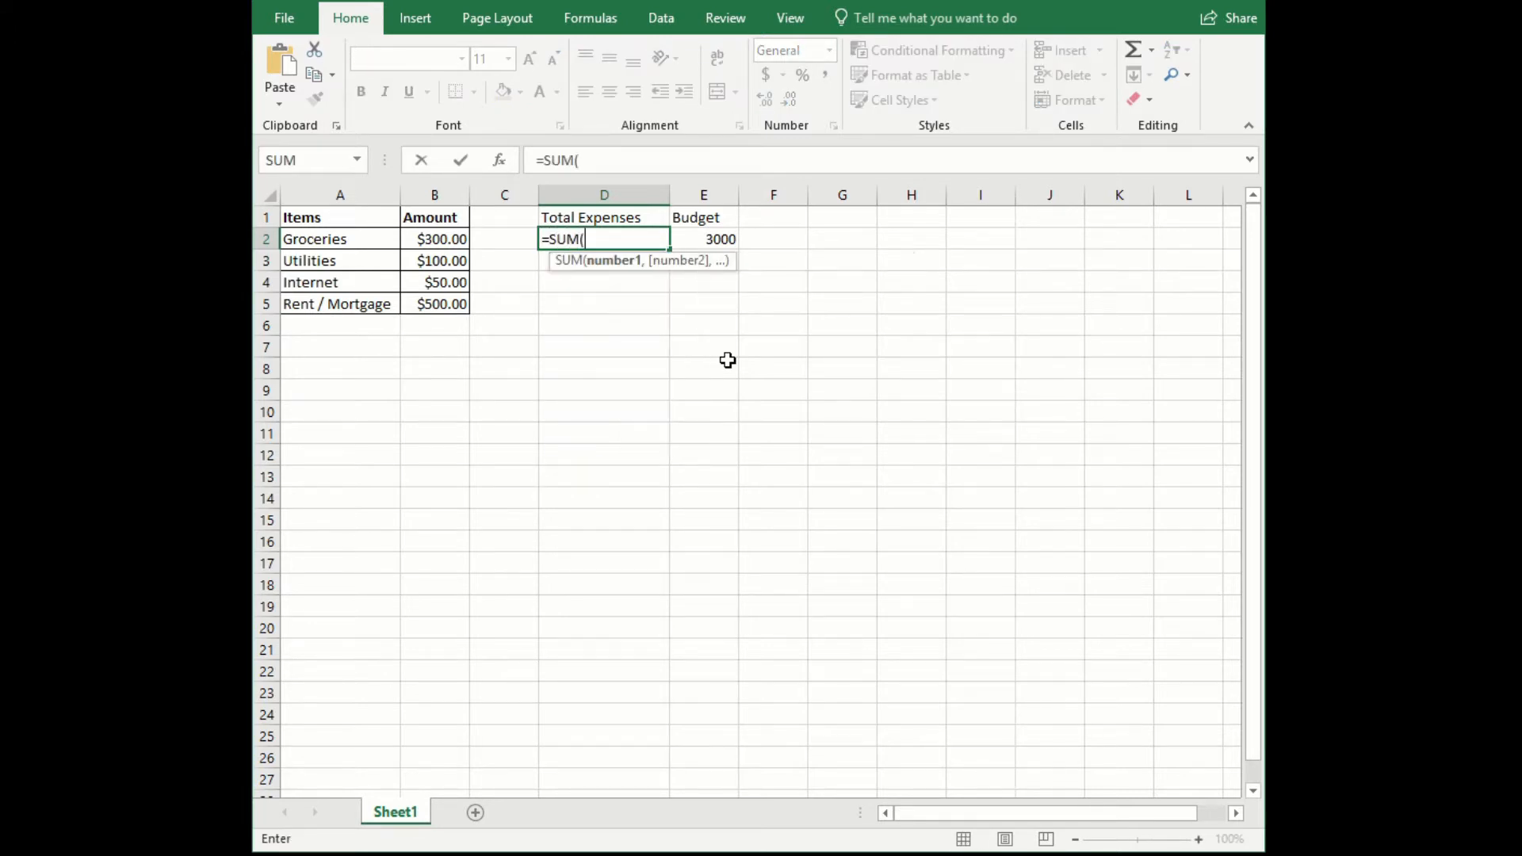
{"action": "left_click_drag", "start_coordinate": [450, 238], "coordinate": [434, 306]}
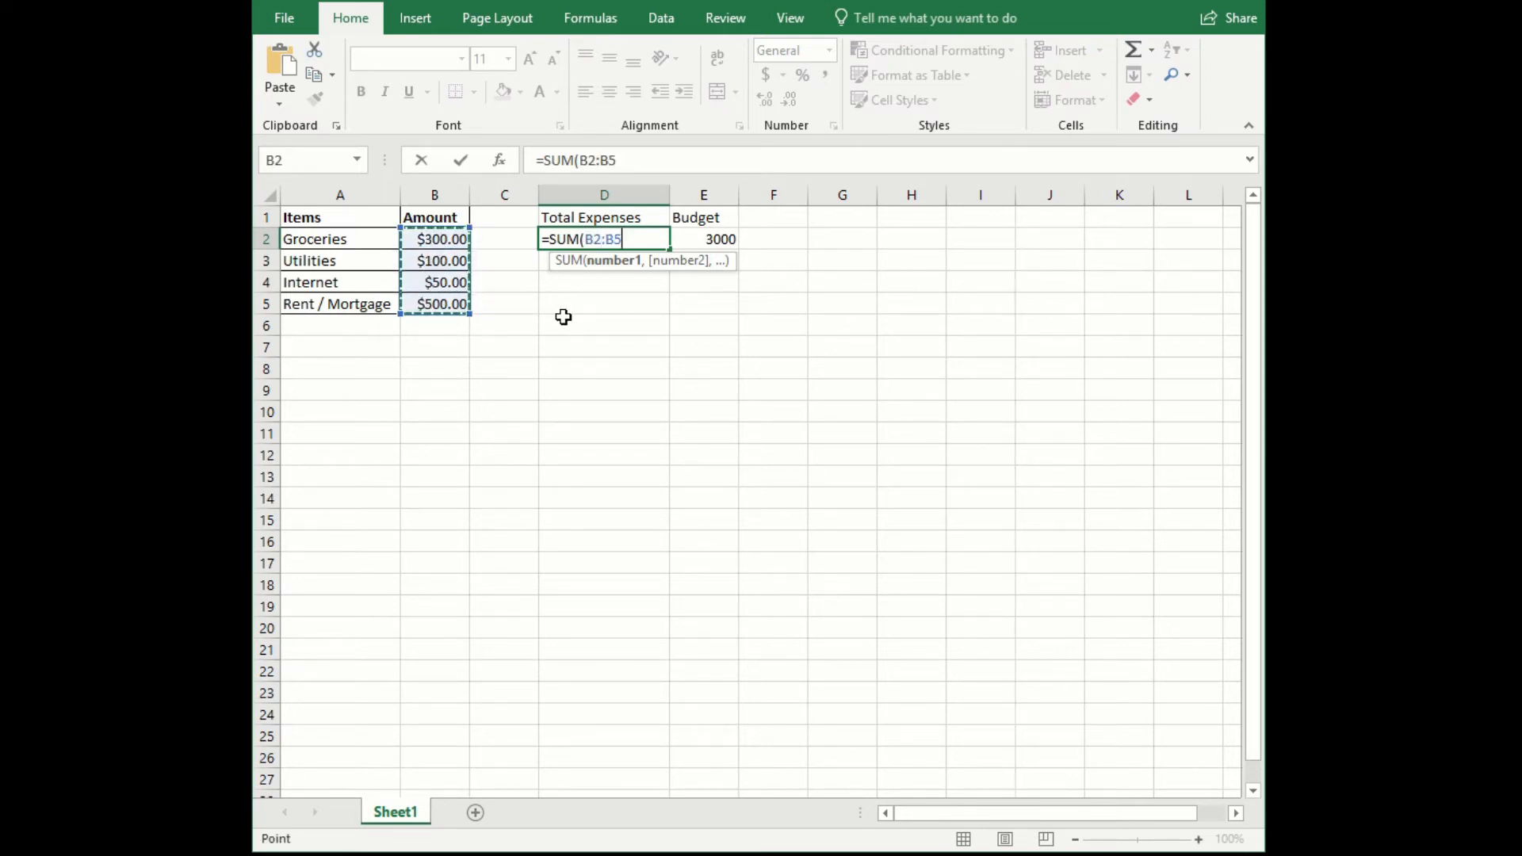
{"action": "type", "text": ")"}
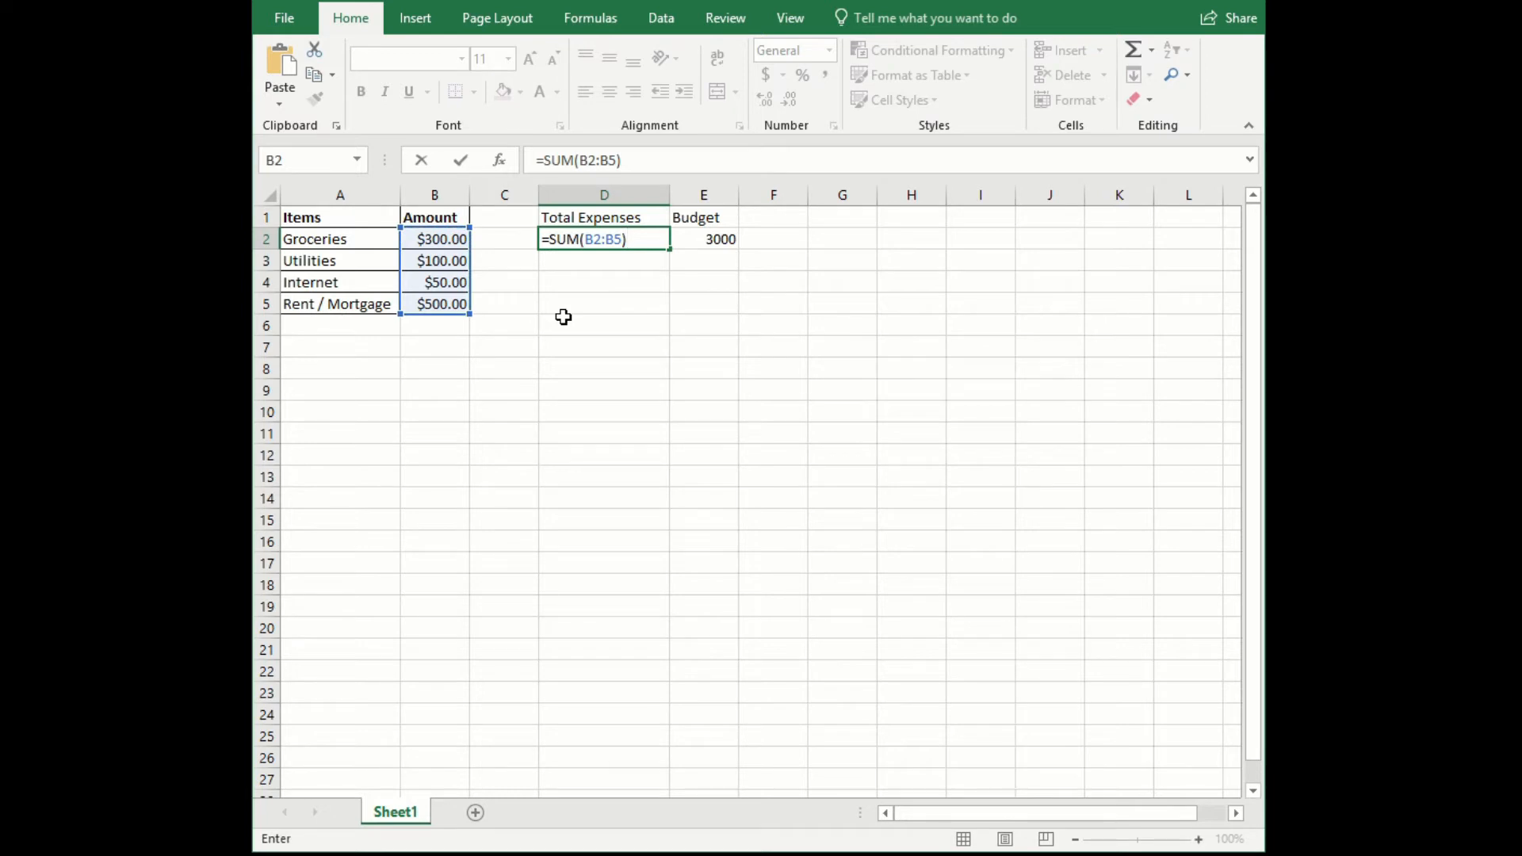
{"action": "key", "text": "Return"}
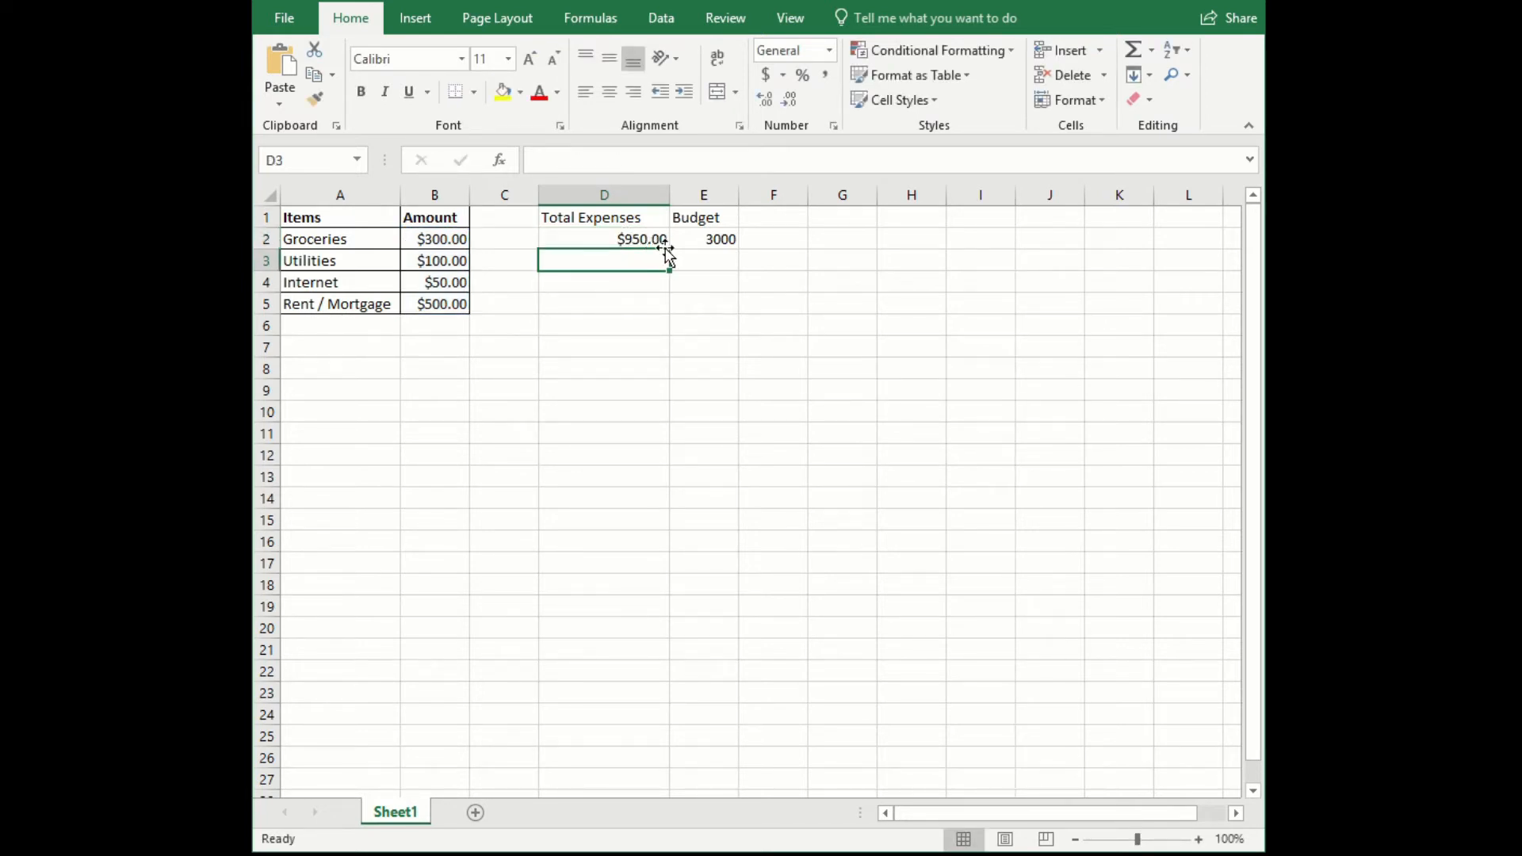
- Format the budget amount in cell E2 as Currency with the $ symbol and 2 decimal places
{"action": "left_click", "coordinate": [704, 239]}
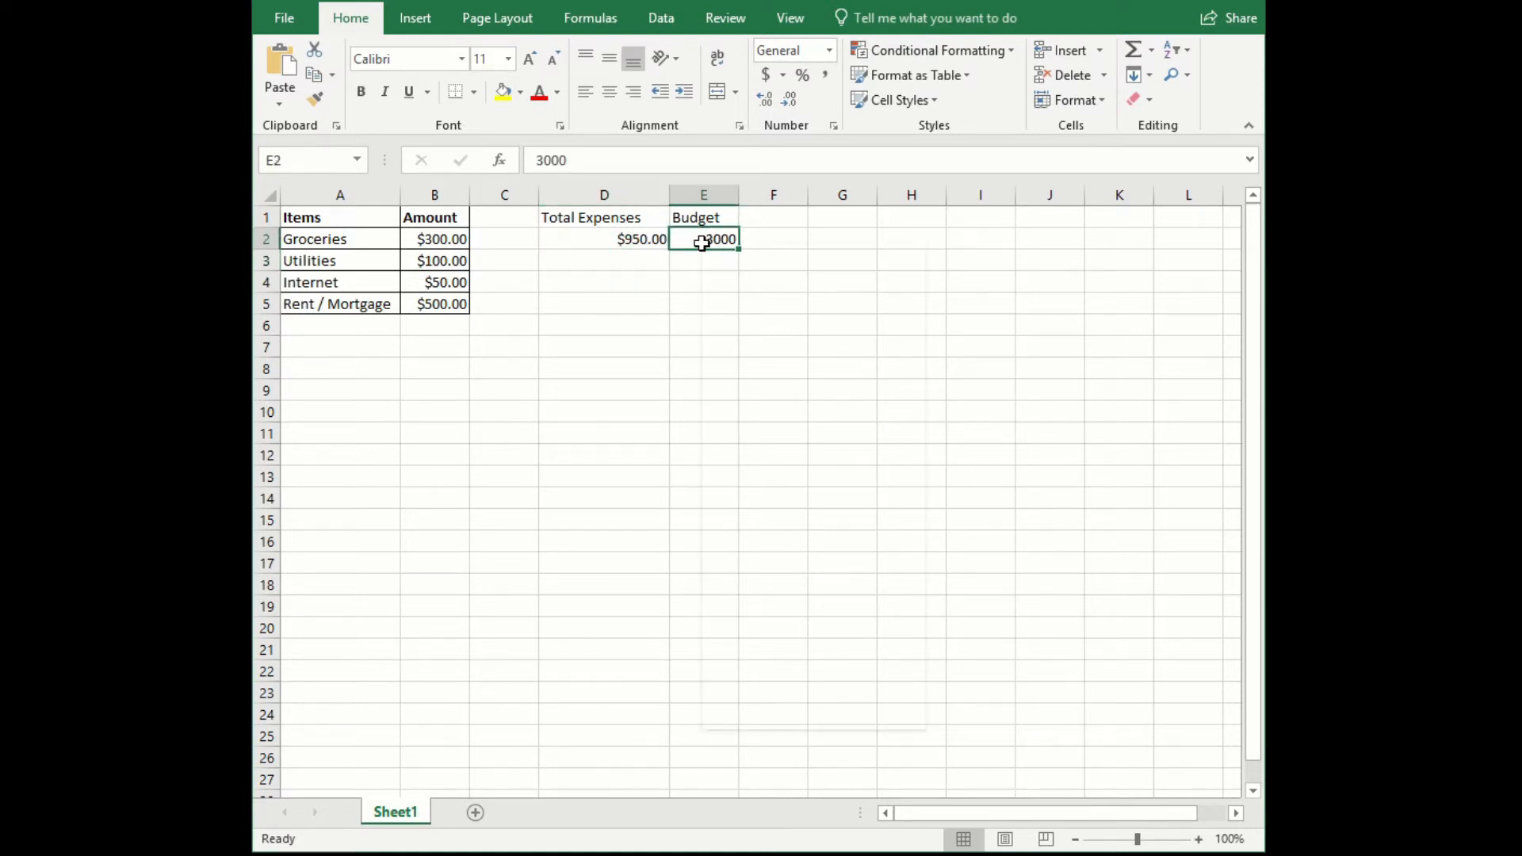
{"action": "right_click", "coordinate": [702, 239]}
{"action": "left_click", "coordinate": [794, 637]}
{"action": "left_click", "coordinate": [545, 419]}
{"action": "left_click", "coordinate": [552, 494]}
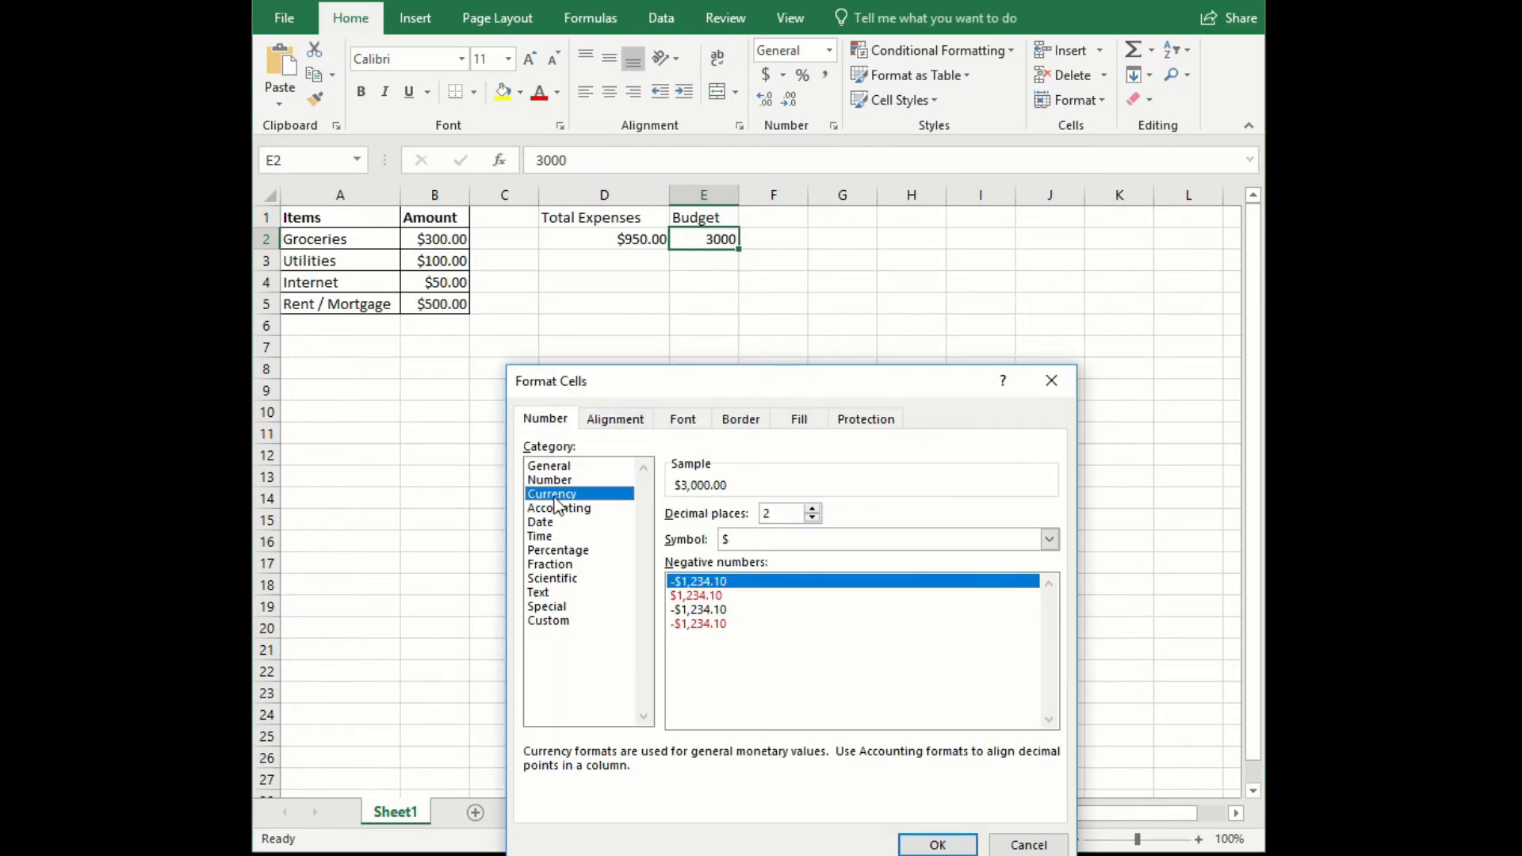
{"action": "left_click", "coordinate": [936, 843]}
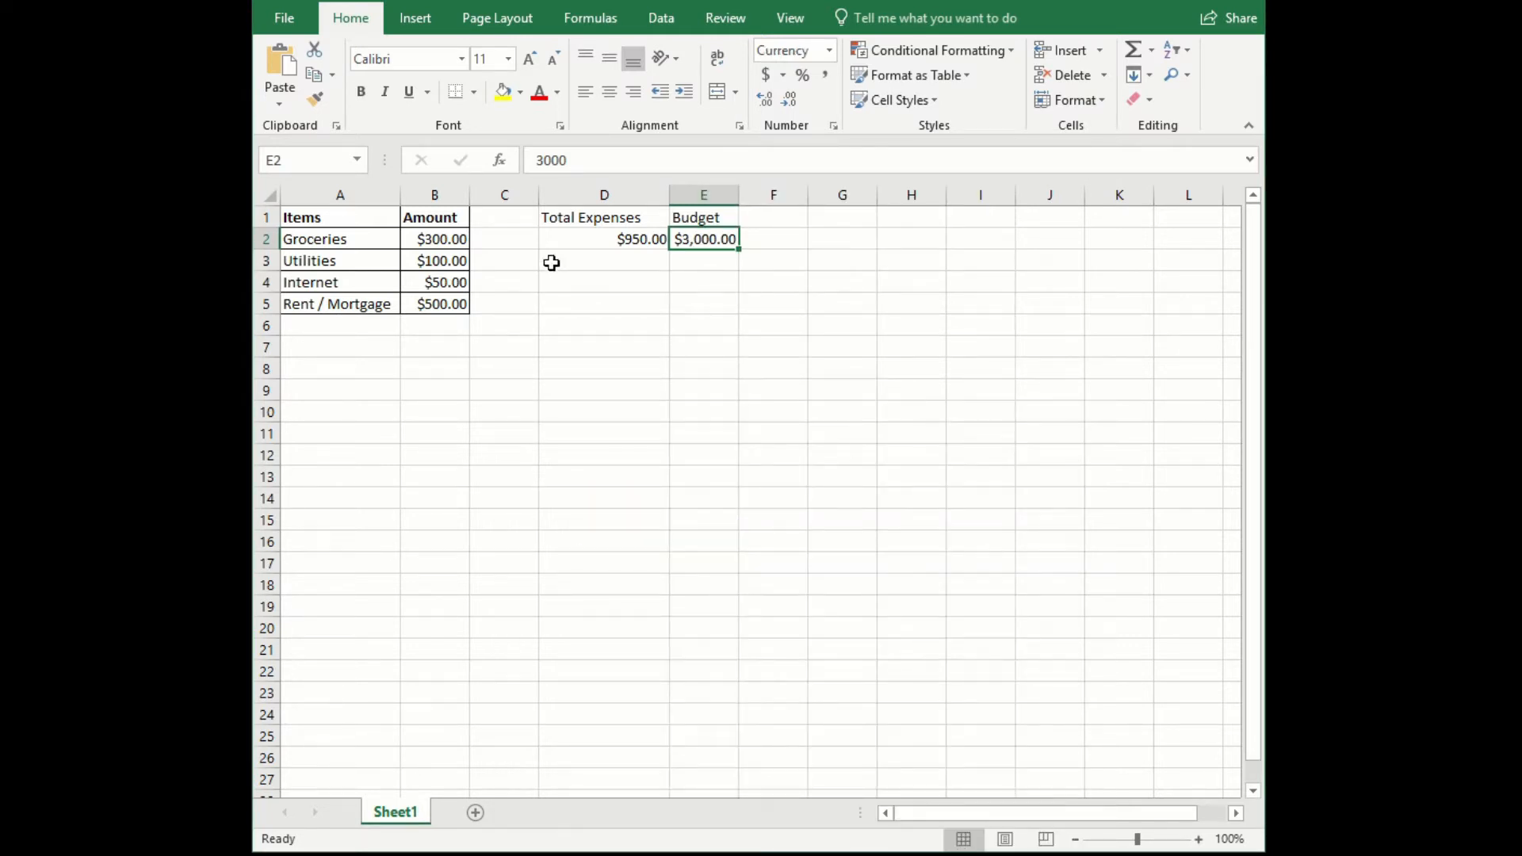
- Apply outline and inside borders to the Total Expenses and Budget table in D1 to E2
{"action": "left_click_drag", "start_coordinate": [595, 216], "coordinate": [683, 236]}
{"action": "right_click", "coordinate": [645, 256]}
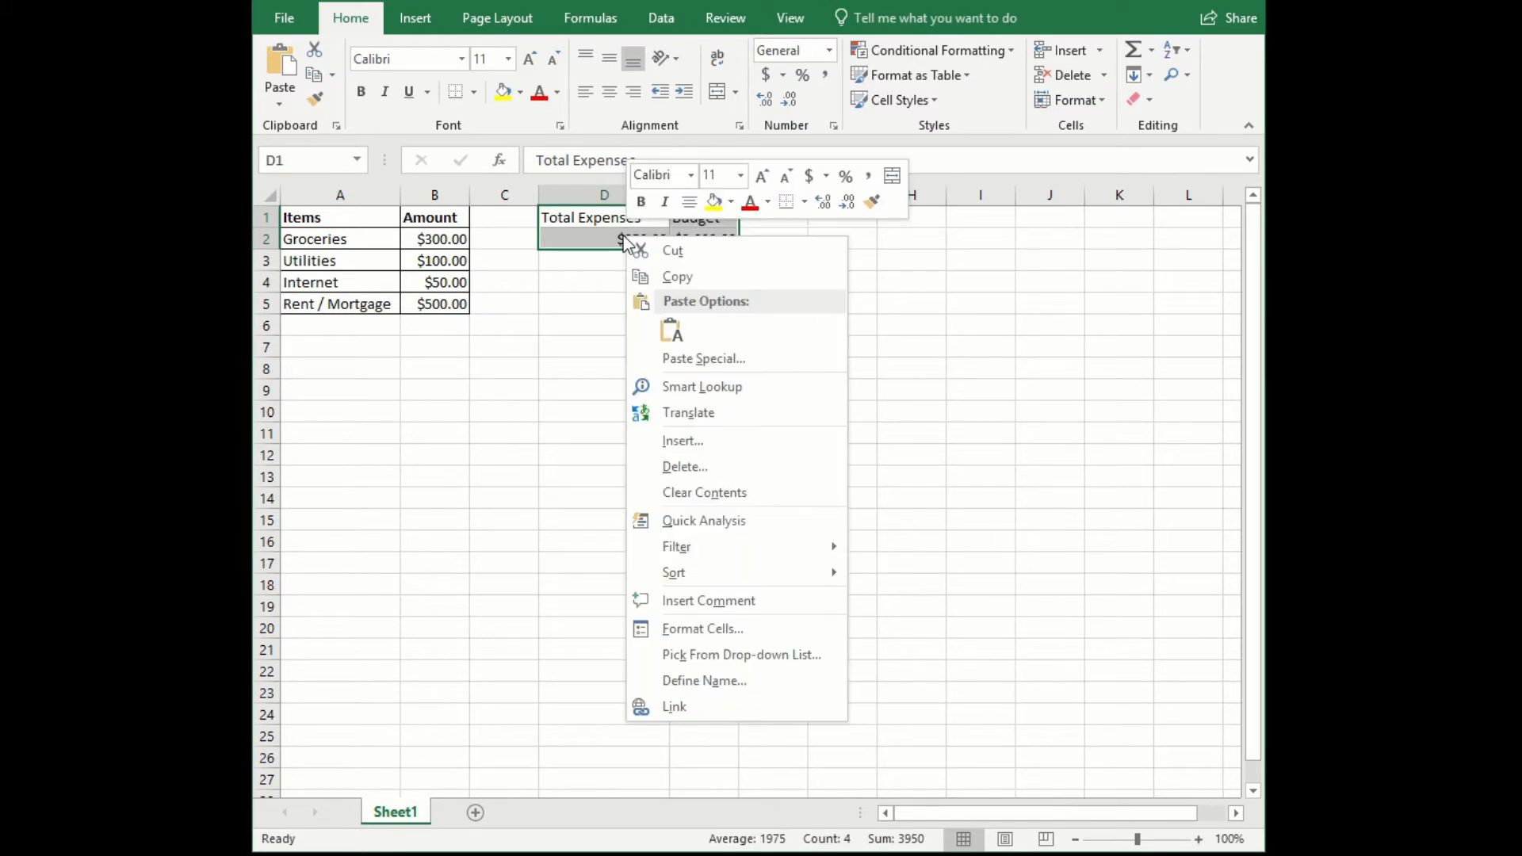
{"action": "left_click", "coordinate": [703, 630]}
{"action": "left_click_drag", "start_coordinate": [711, 381], "coordinate": [772, 332]}
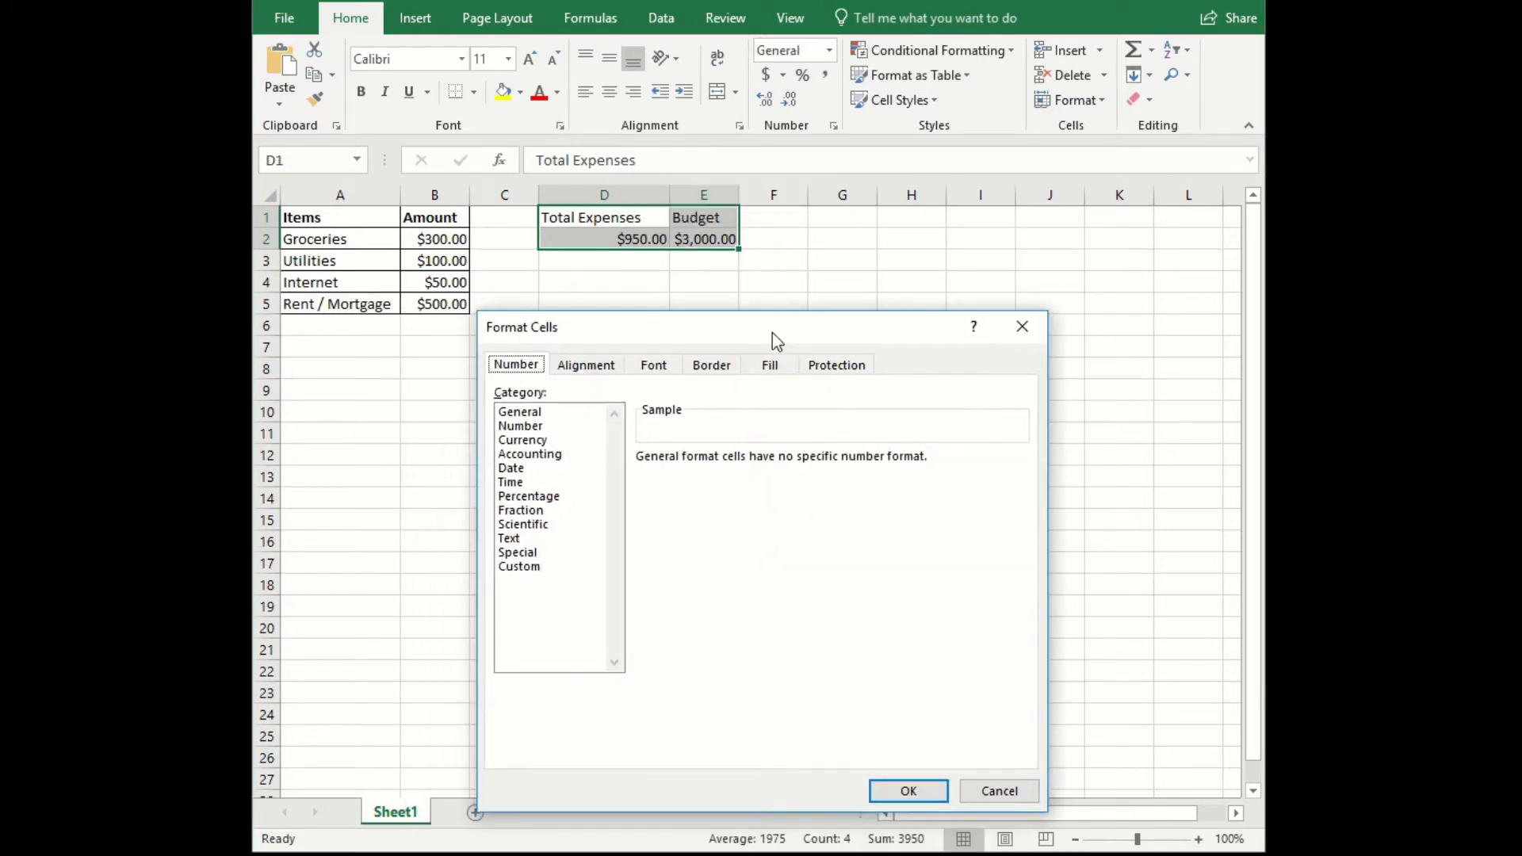
{"action": "left_click", "coordinate": [710, 365]}
{"action": "left_click", "coordinate": [777, 429]}
{"action": "left_click", "coordinate": [837, 428]}
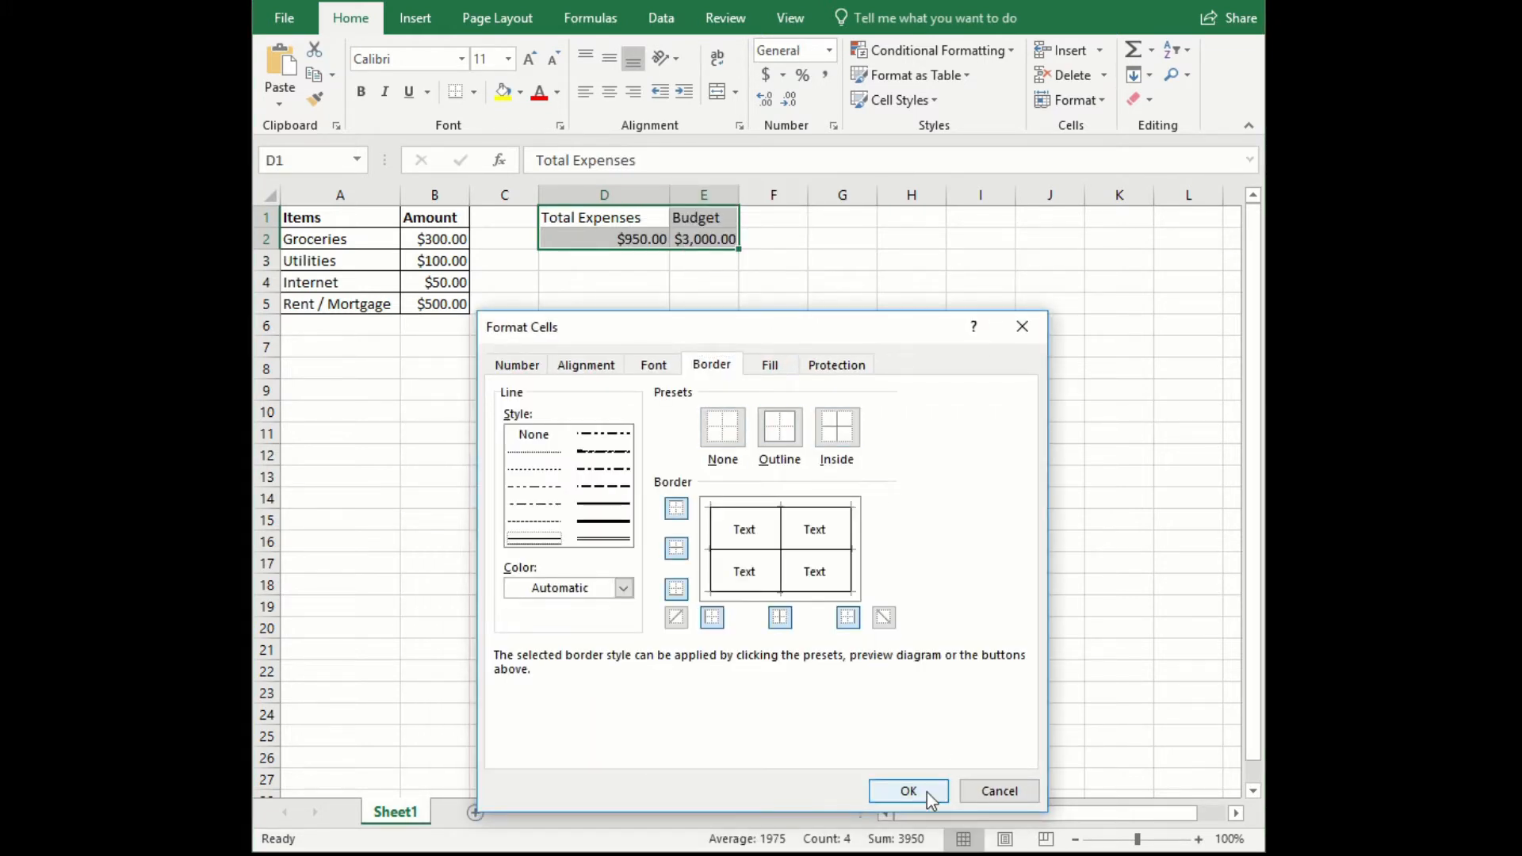
{"action": "left_click", "coordinate": [908, 791]}
- Make the header cells Total Expenses and Budget in D1 and E1 bold
{"action": "left_click", "coordinate": [590, 217]}
{"action": "left_click_drag", "start_coordinate": [591, 218], "coordinate": [698, 217]}
{"action": "left_click", "coordinate": [361, 91]}
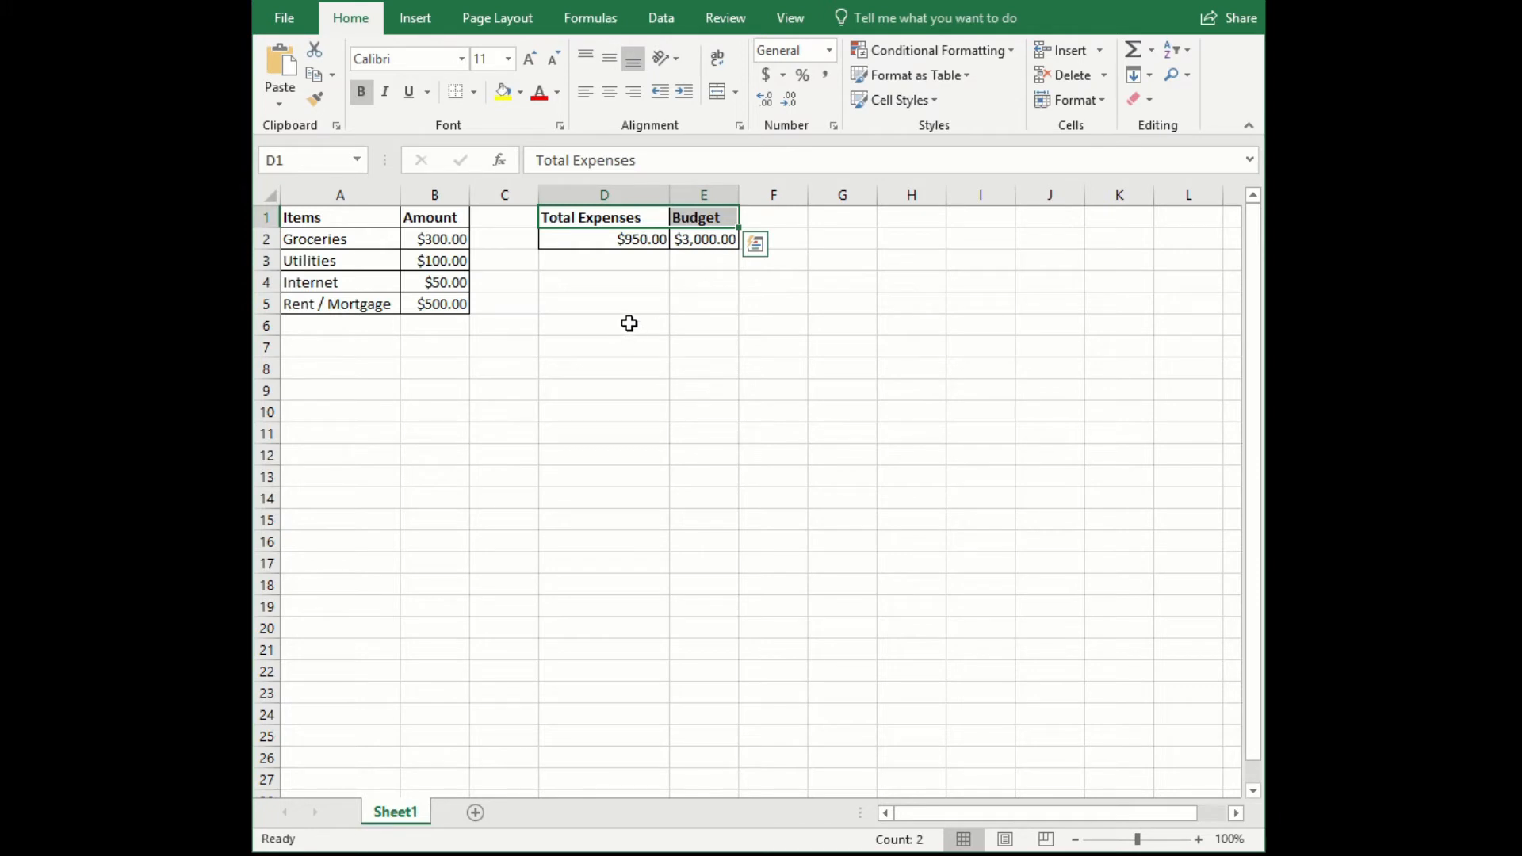
- Insert a 2-D clustered column chart from cells D1 to E2 and place it below the tables, starting around row 8
{"action": "left_click", "coordinate": [624, 239]}
{"action": "left_click_drag", "start_coordinate": [613, 214], "coordinate": [703, 241]}
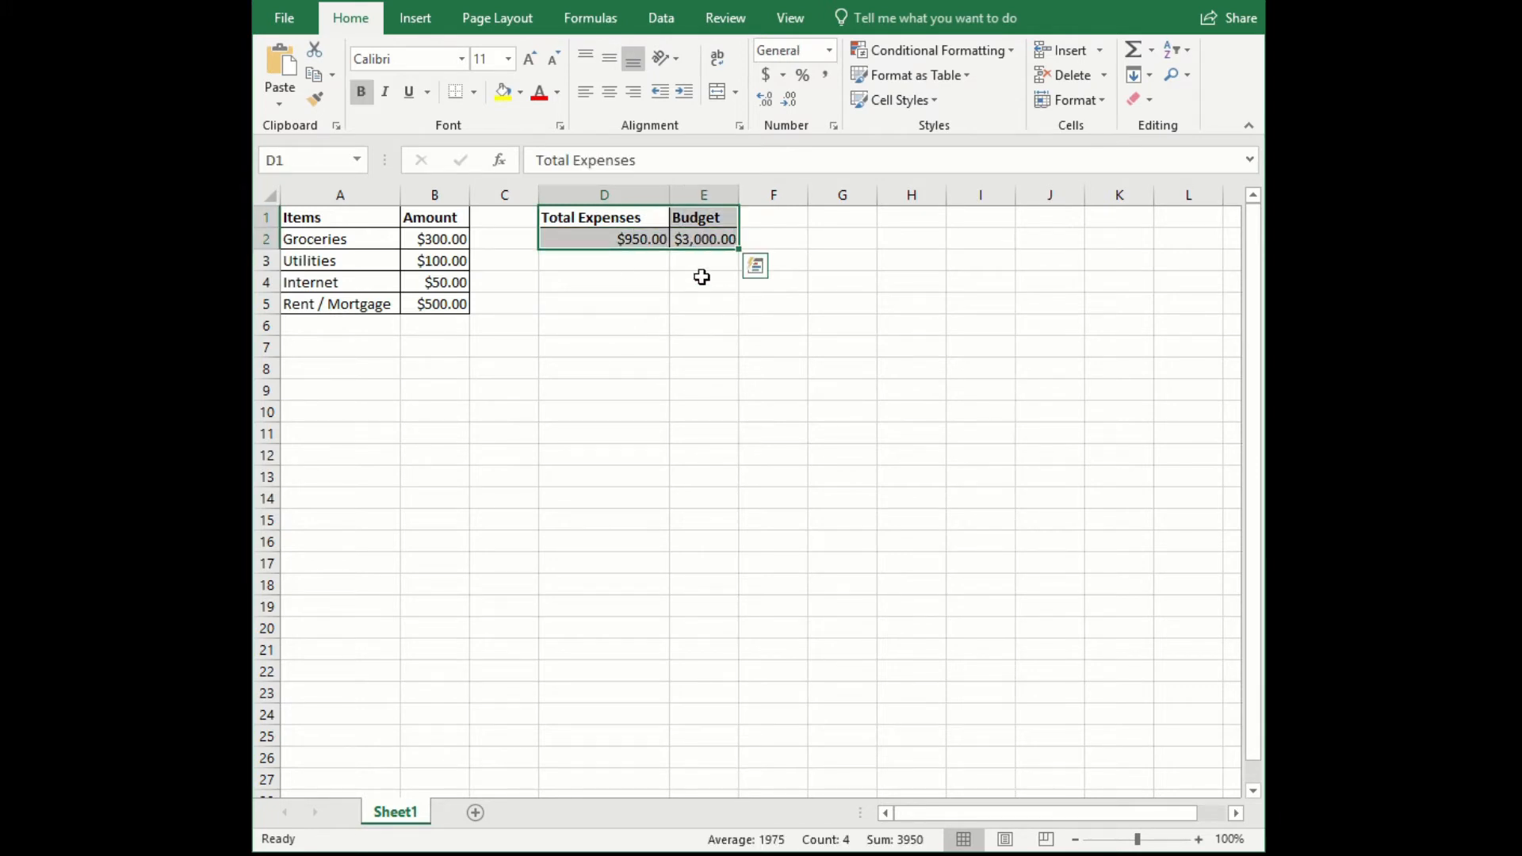
{"action": "left_click", "coordinate": [413, 24]}
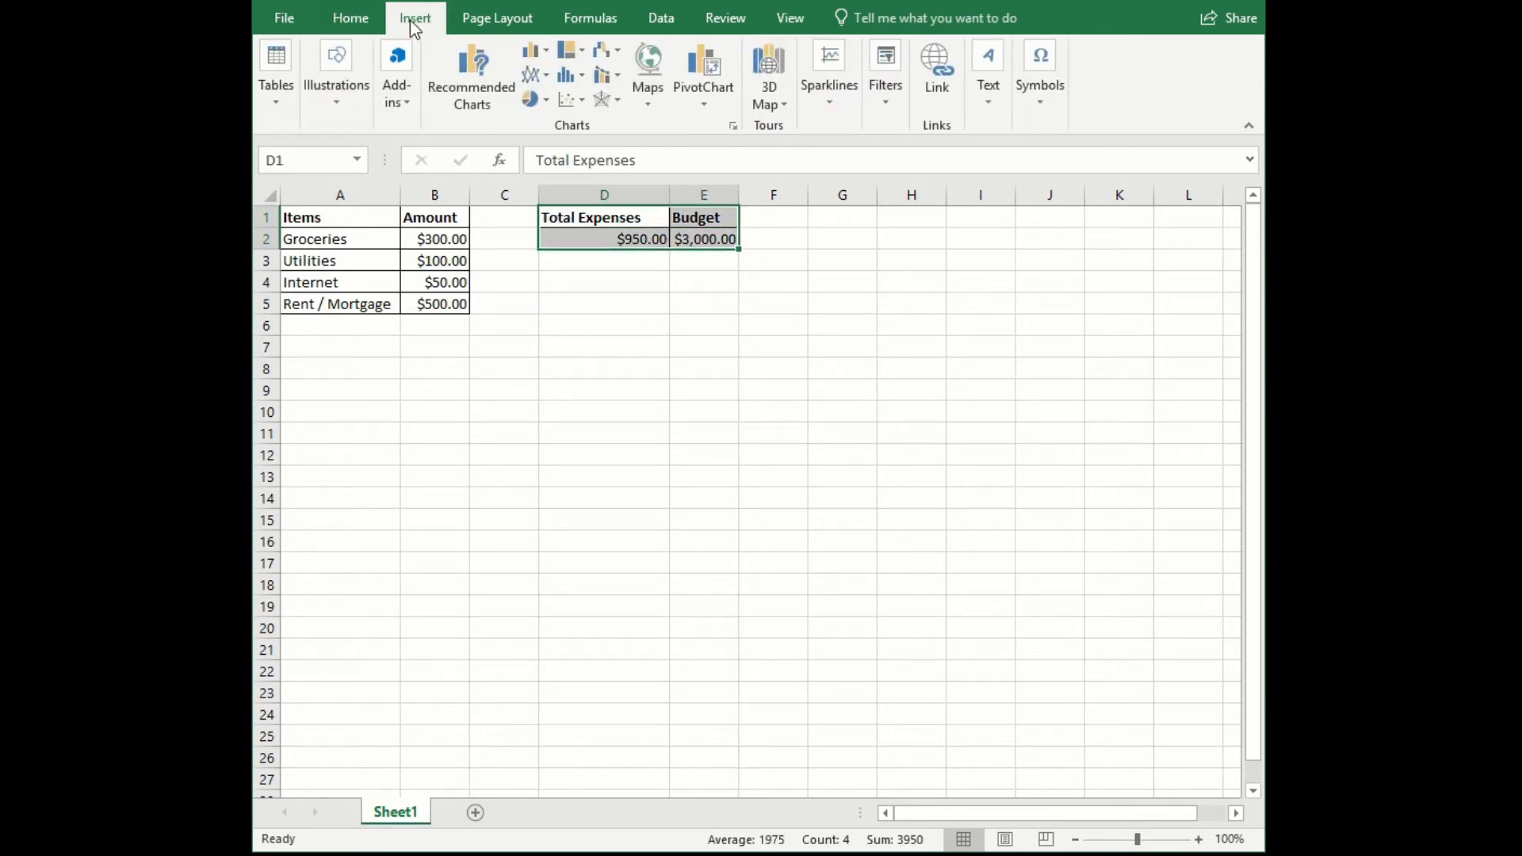
{"action": "left_click", "coordinate": [546, 54]}
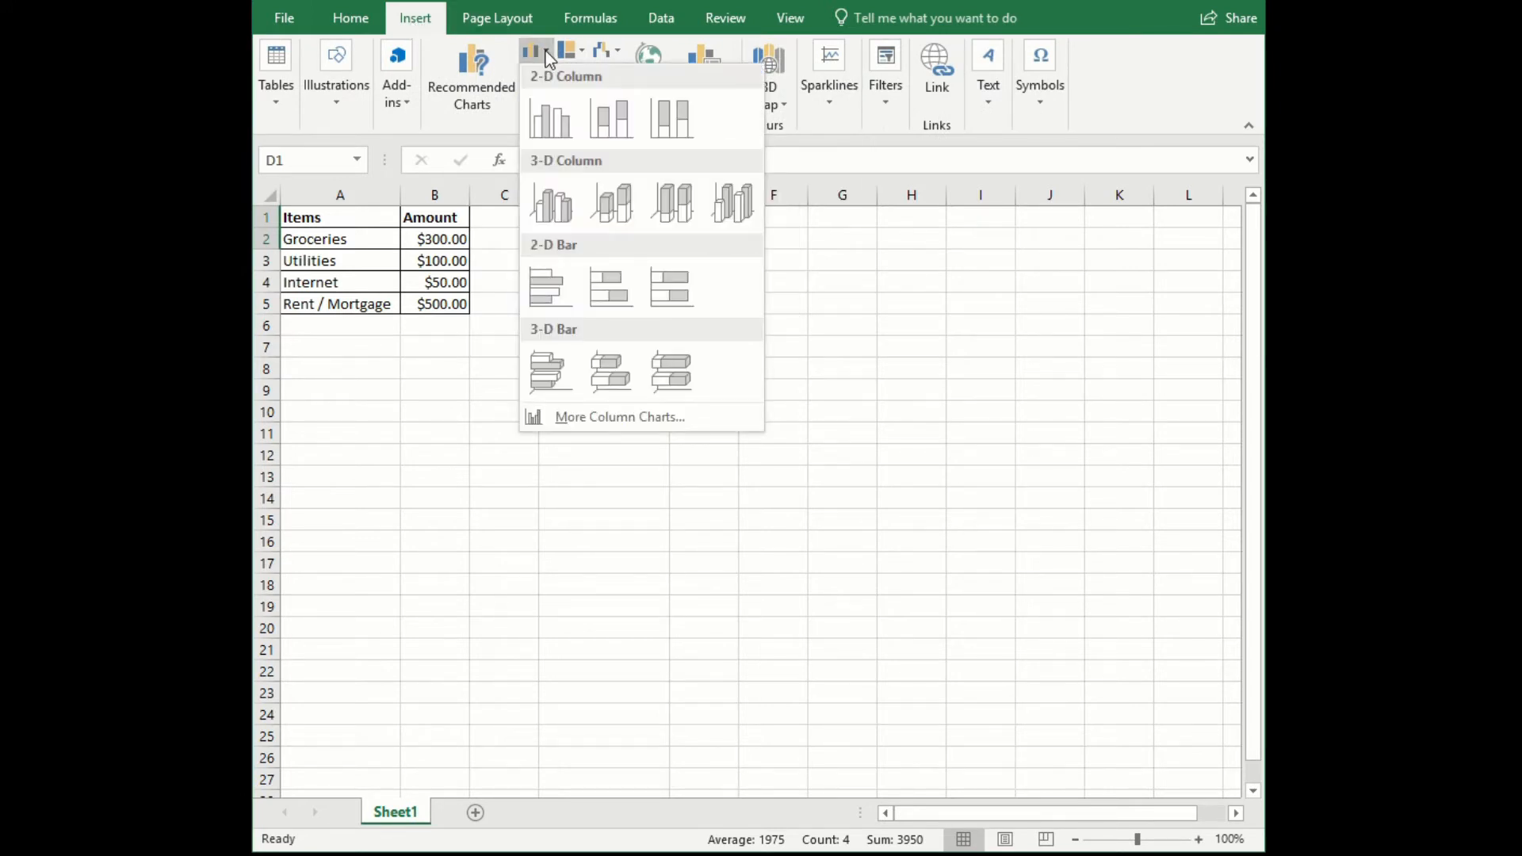
{"action": "left_click", "coordinate": [547, 122]}
{"action": "left_click_drag", "start_coordinate": [679, 353], "coordinate": [462, 364]}
- Replace the chart's placeholder title with January Expenses and Budget
{"action": "left_click", "coordinate": [572, 384]}
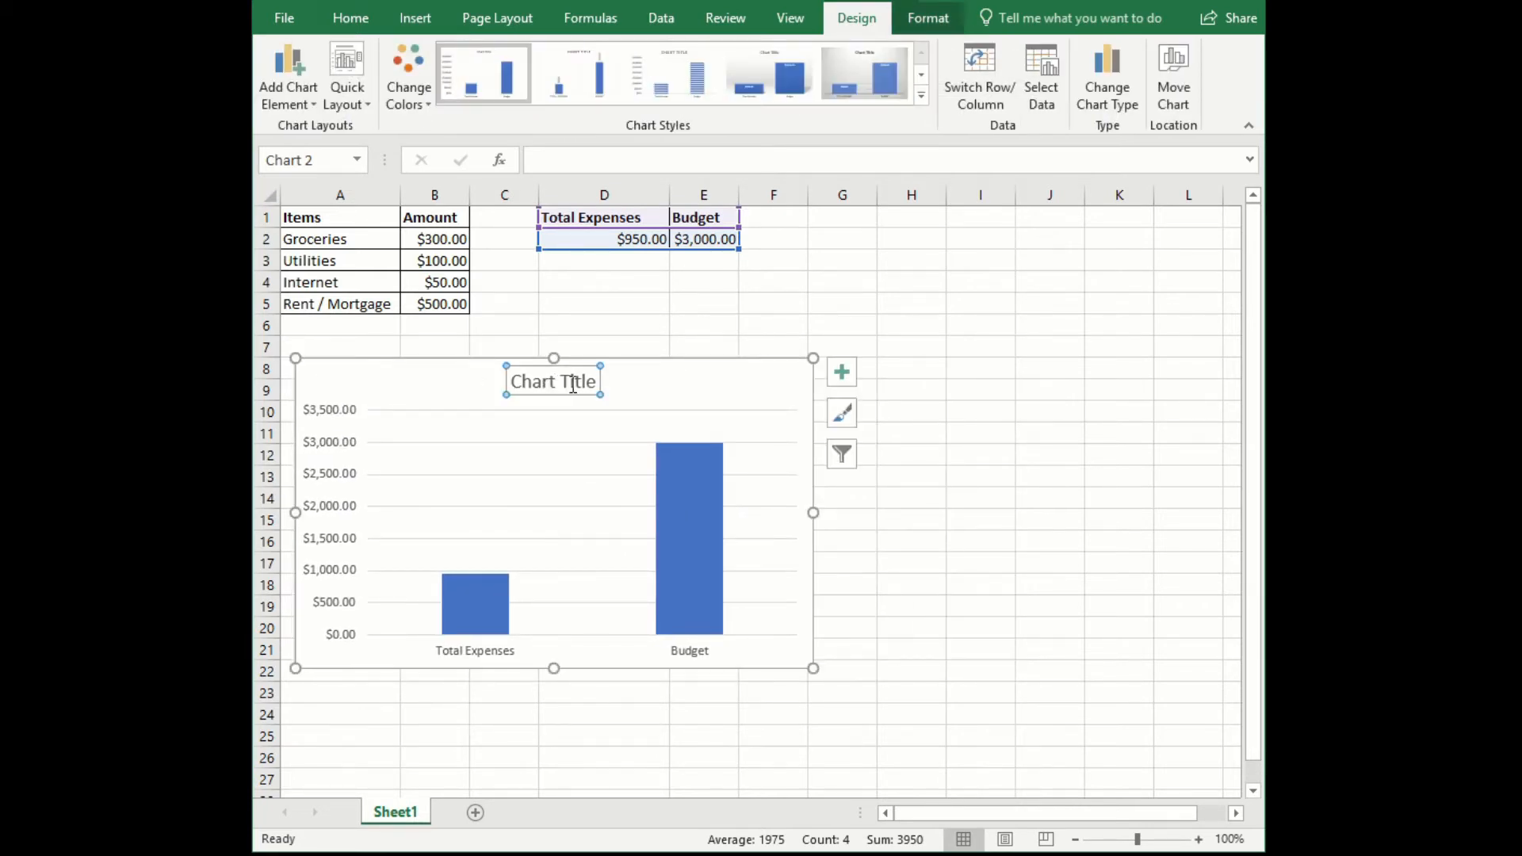
{"action": "left_click_drag", "start_coordinate": [598, 382], "coordinate": [483, 388]}
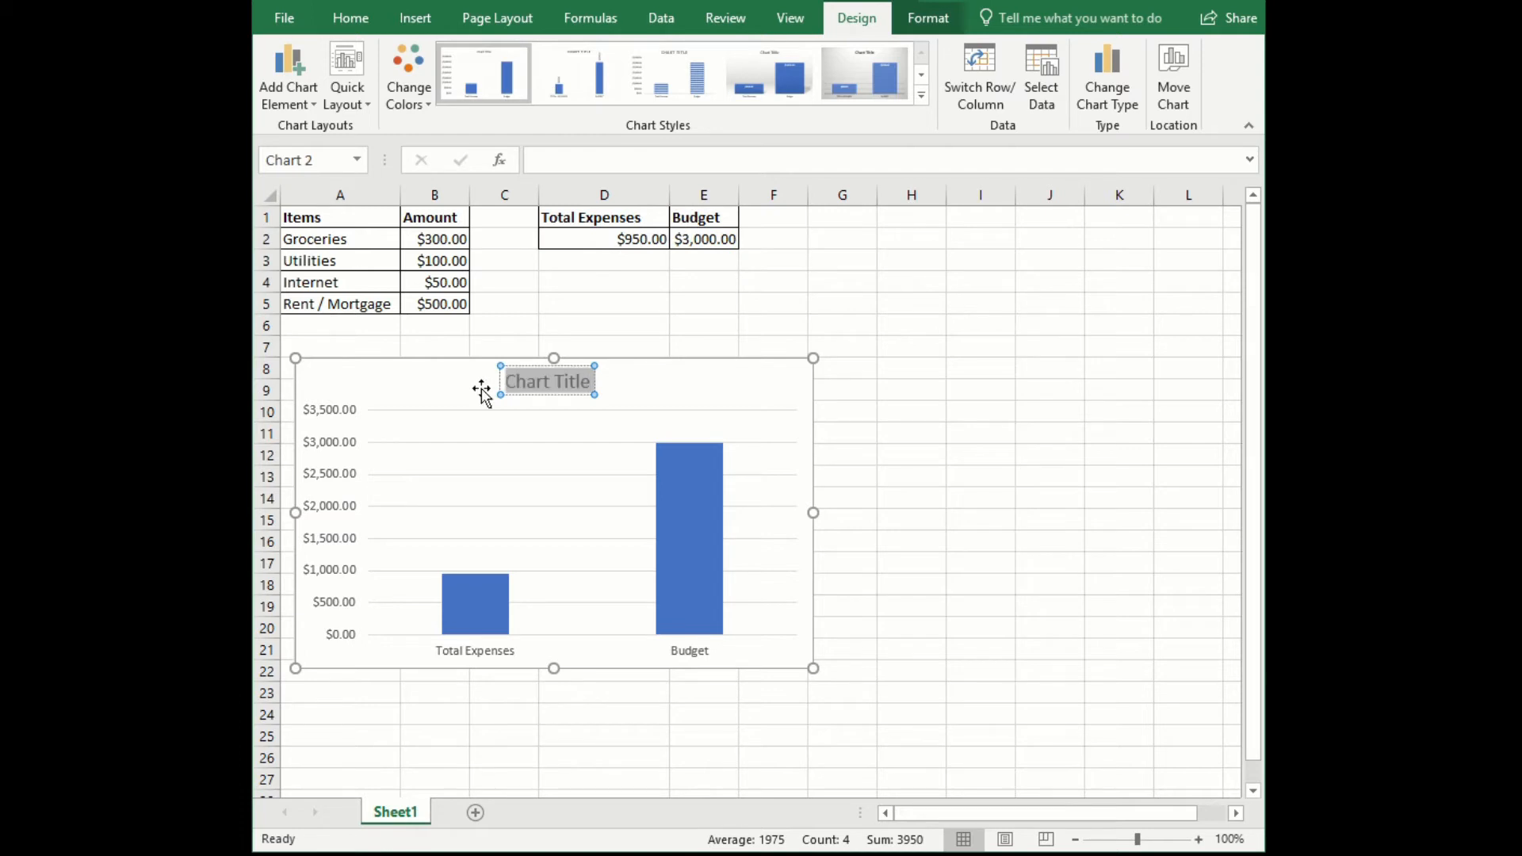
{"action": "key", "text": "BackSpace"}
{"action": "type", "text": "January"}
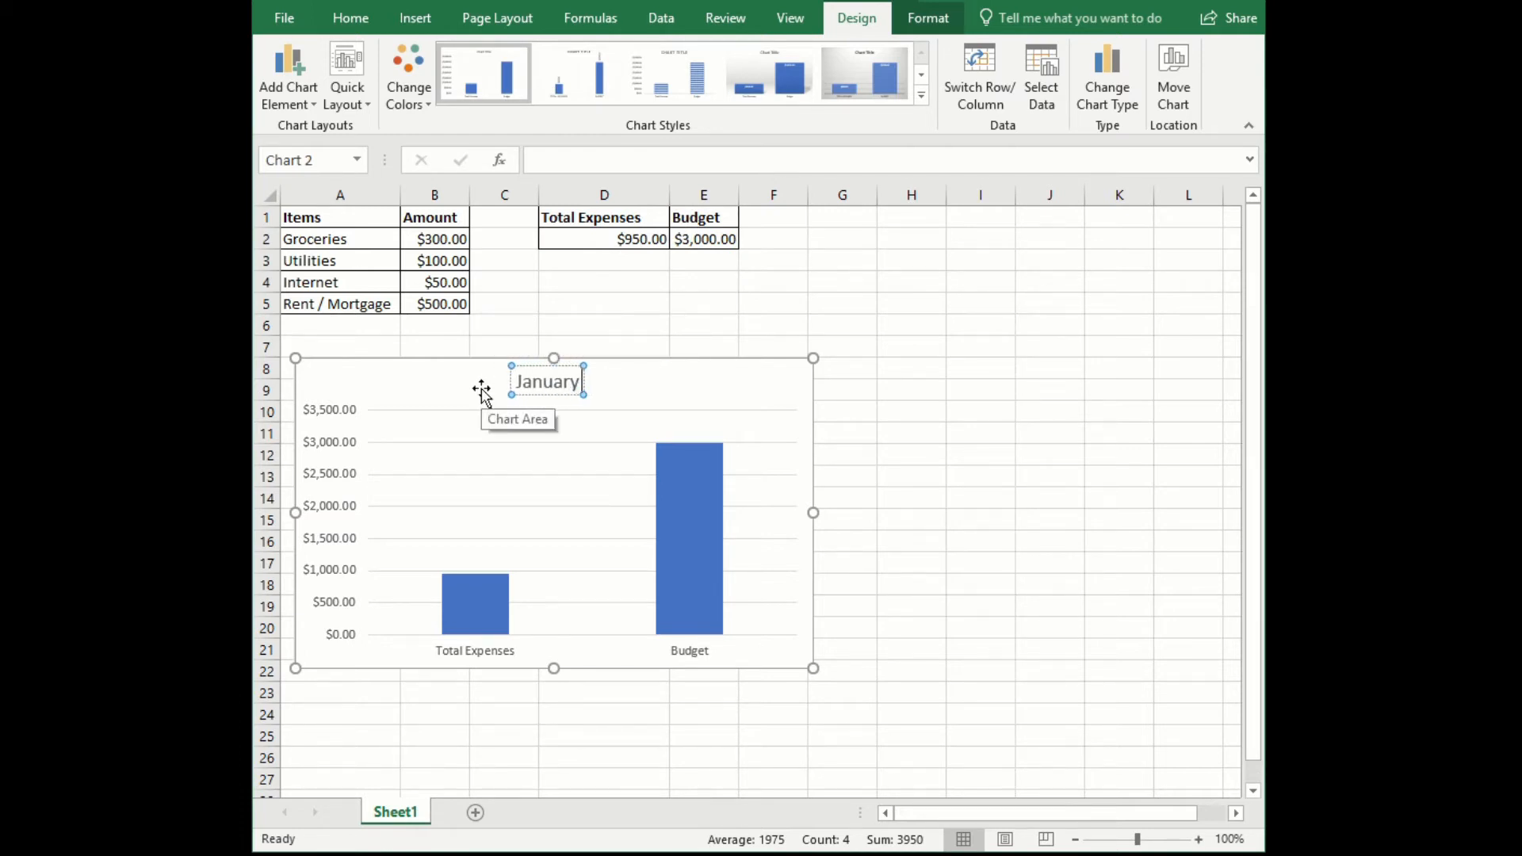
{"action": "type", "text": " Expenses"}
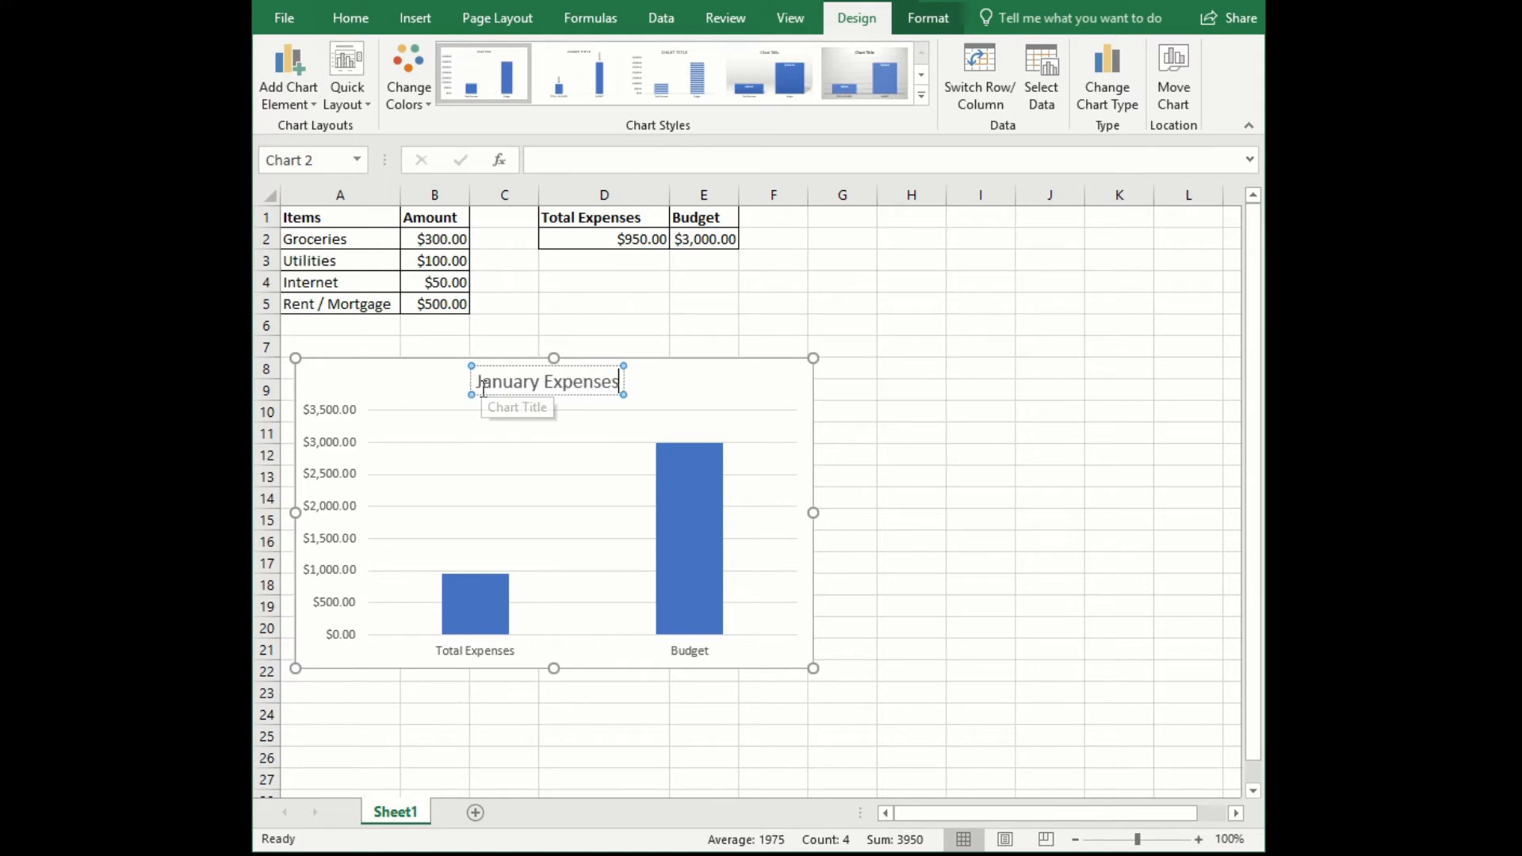
{"action": "type", "text": " and Budget"}
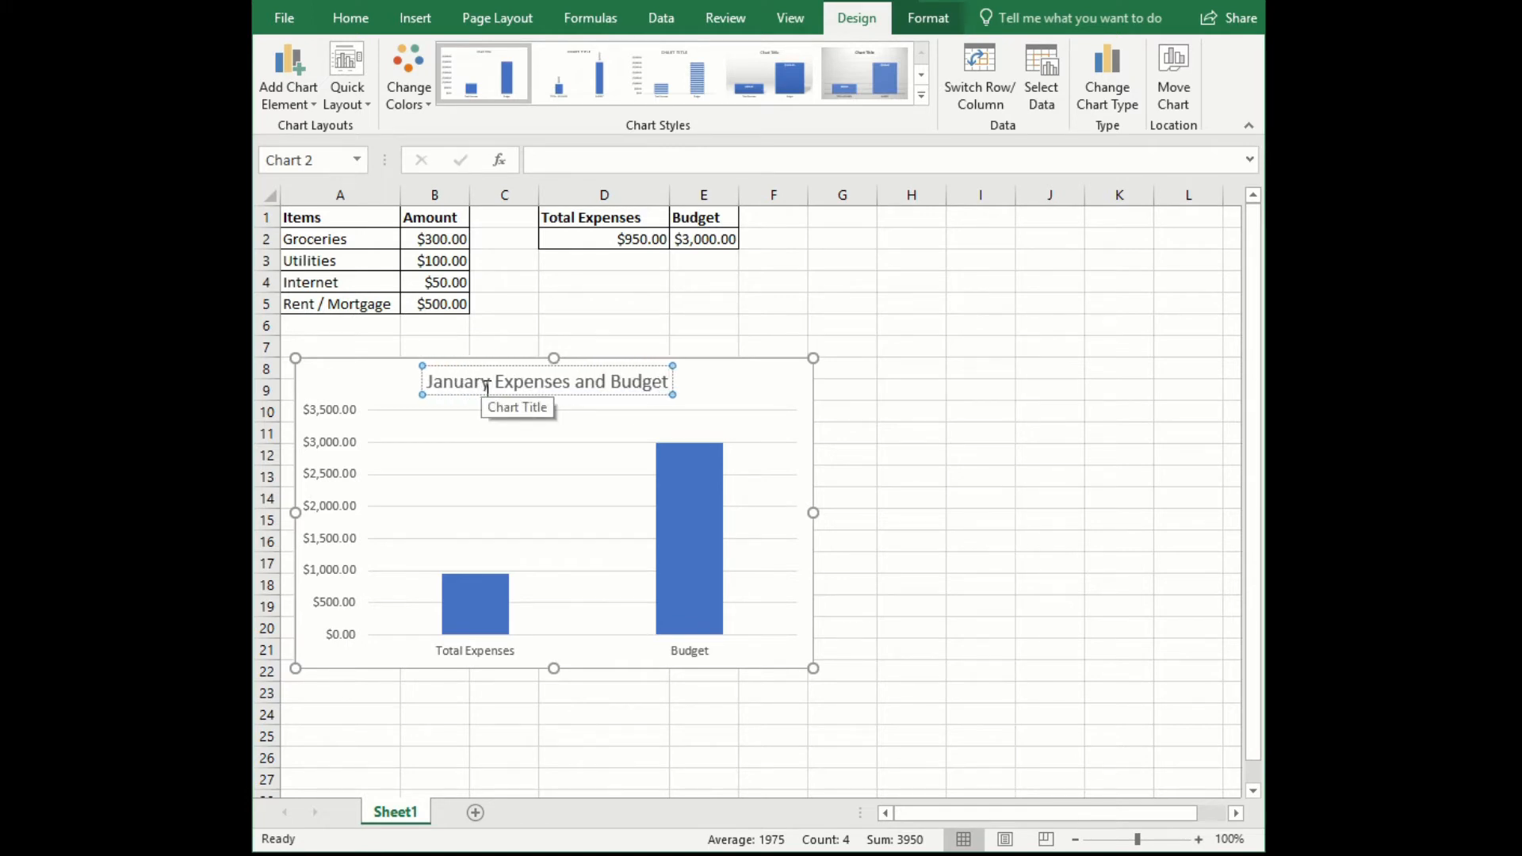
- Fill only the Budget column of the chart with the standard green color and deselect the chart
{"action": "left_click", "coordinate": [700, 548]}
{"action": "left_click", "coordinate": [688, 541]}
{"action": "right_click", "coordinate": [707, 522]}
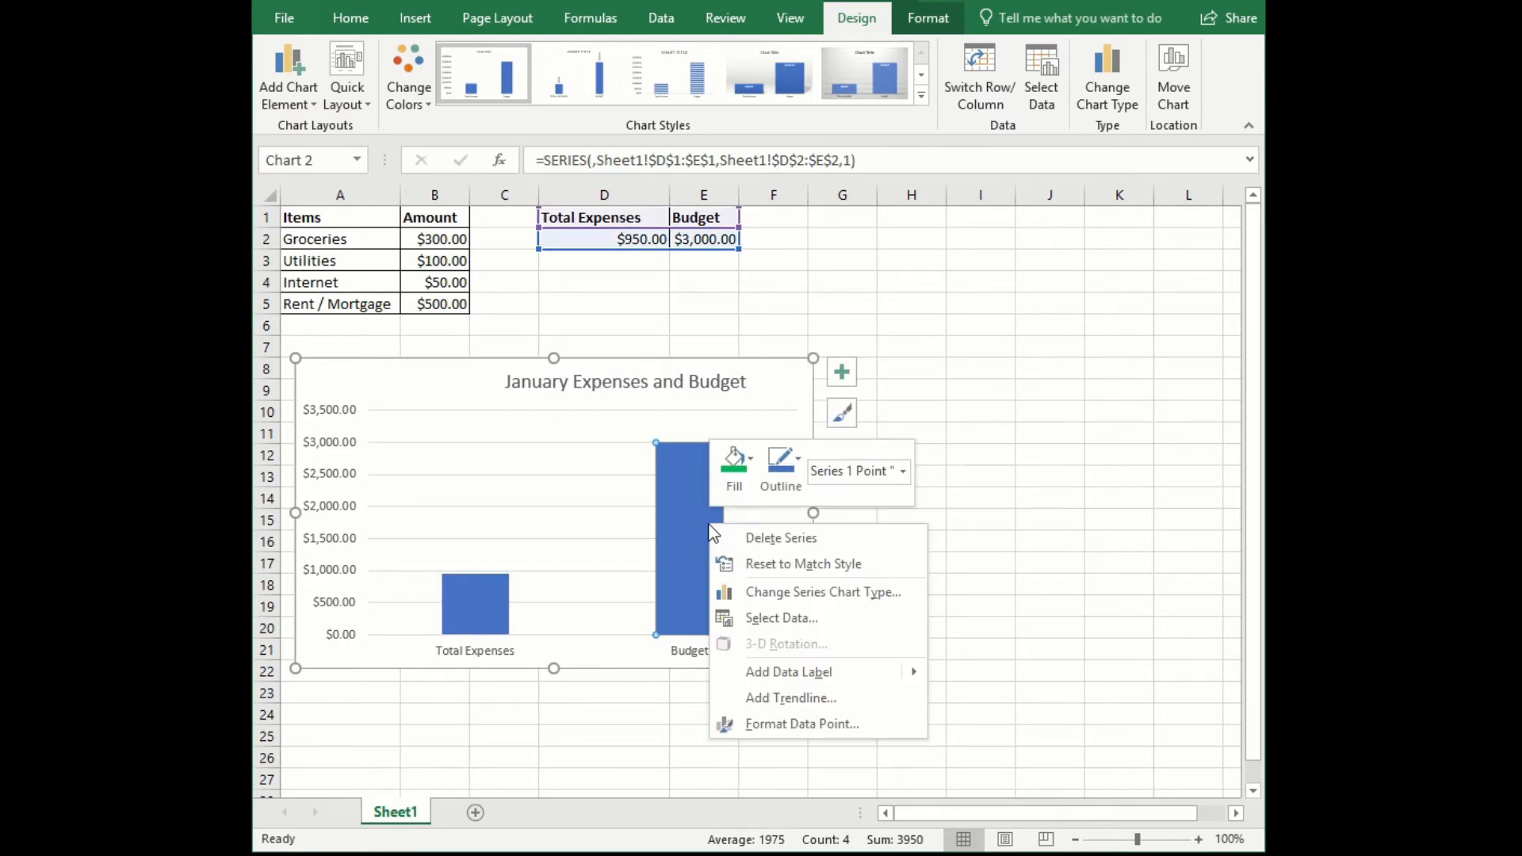
{"action": "left_click", "coordinate": [748, 459]}
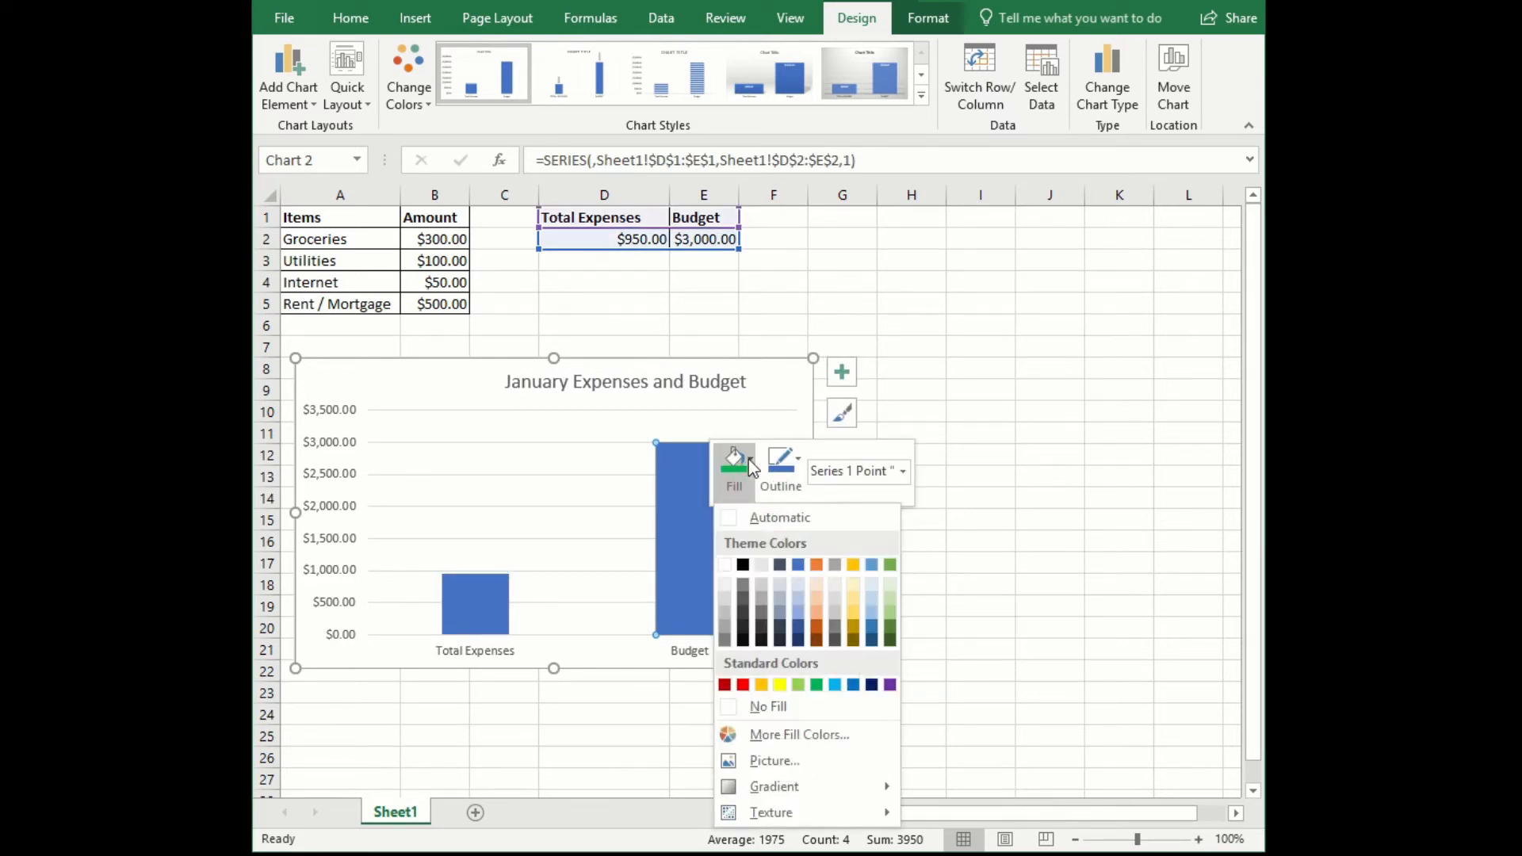
{"action": "left_click", "coordinate": [730, 469]}
{"action": "left_click", "coordinate": [730, 469]}
{"action": "left_click", "coordinate": [728, 463]}
{"action": "left_click", "coordinate": [742, 459]}
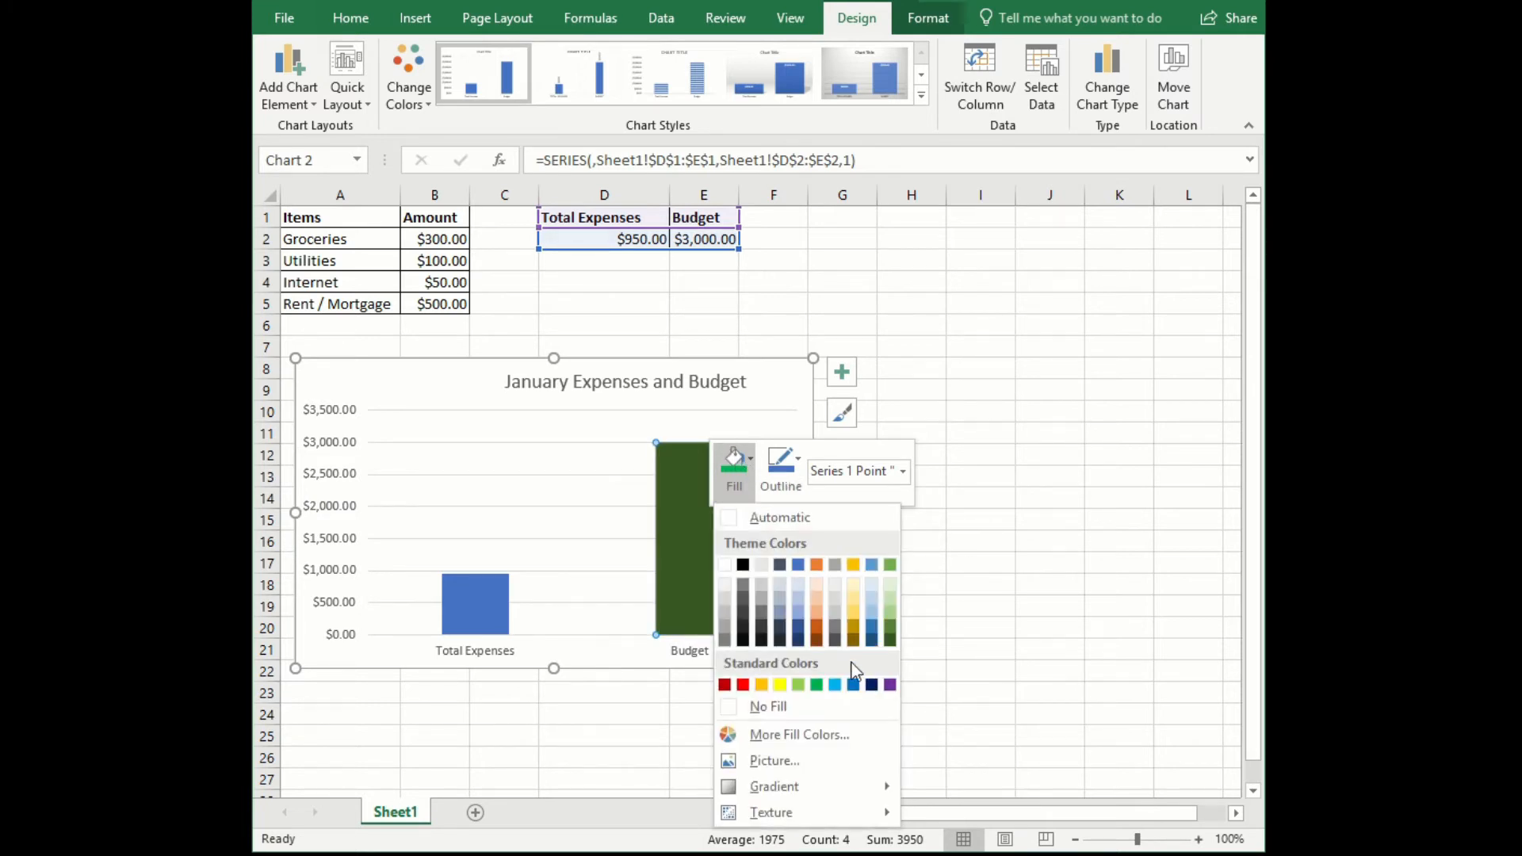
{"action": "left_click", "coordinate": [816, 686]}
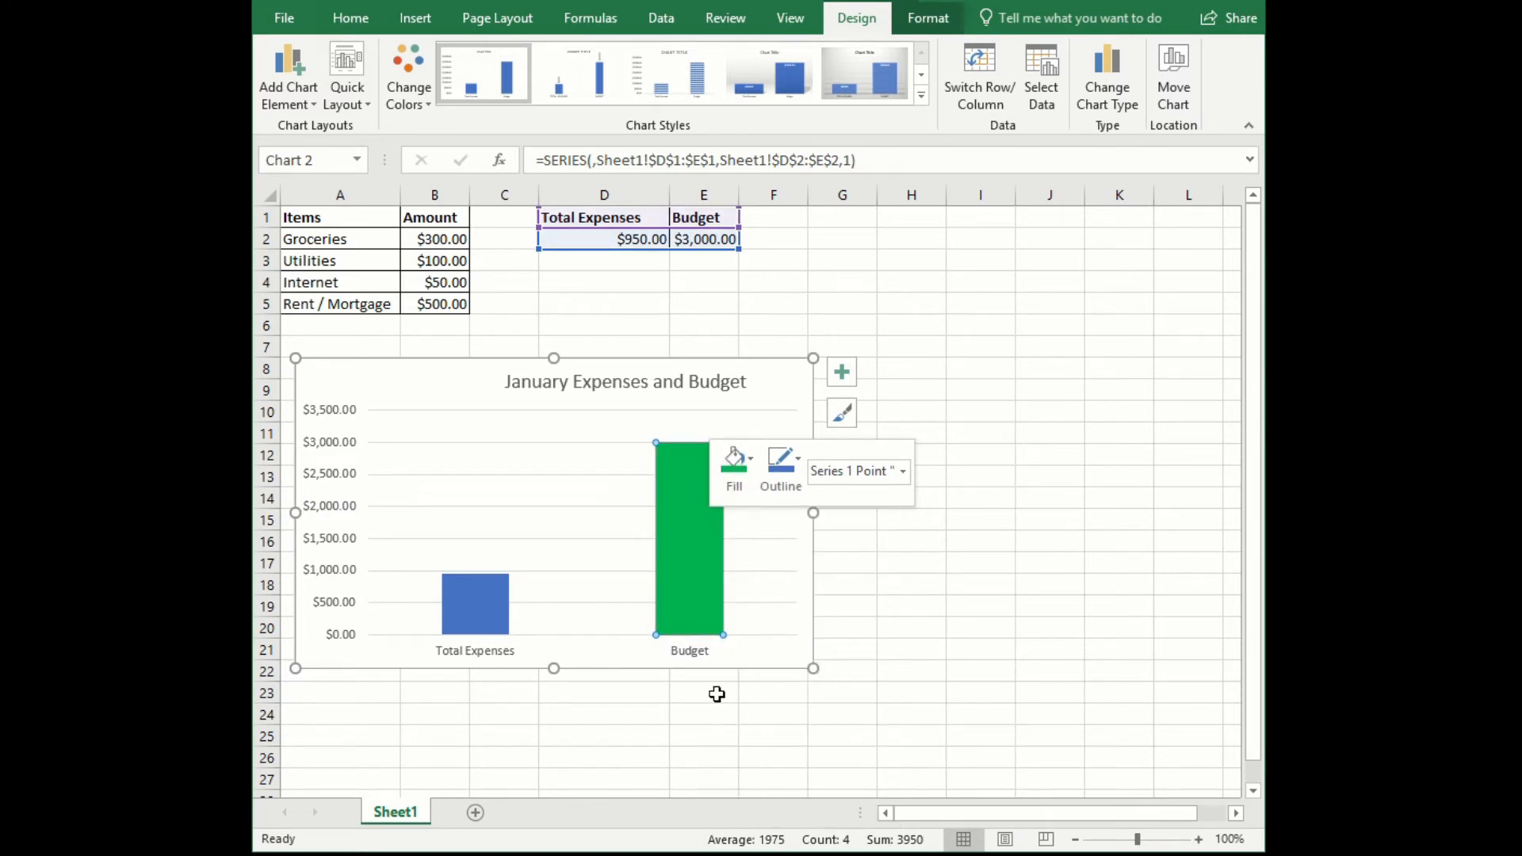
{"action": "left_click", "coordinate": [537, 694]}
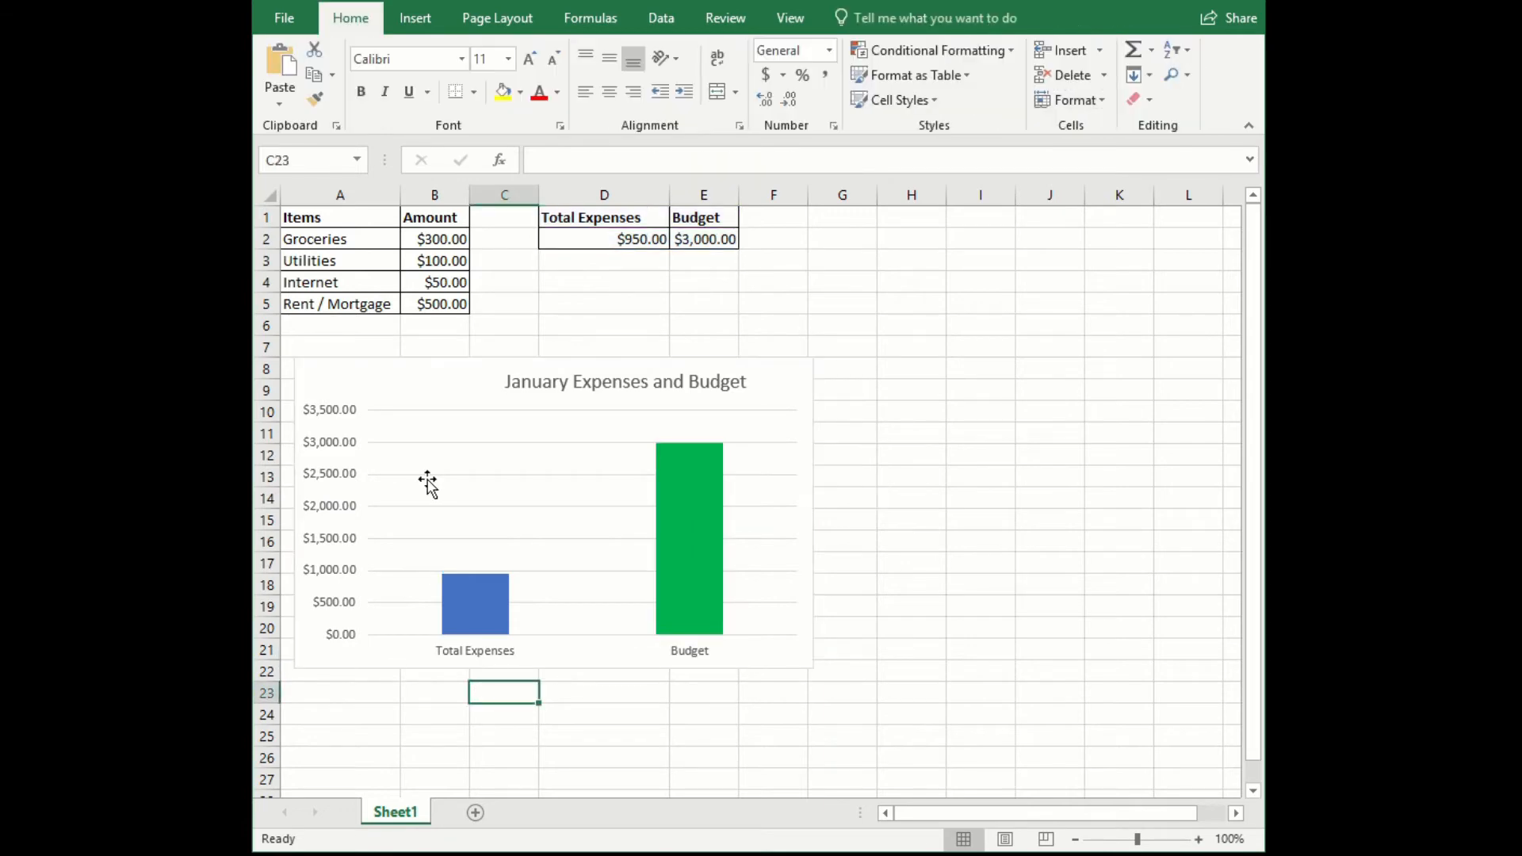
{"action": "left_click", "coordinate": [652, 378]}
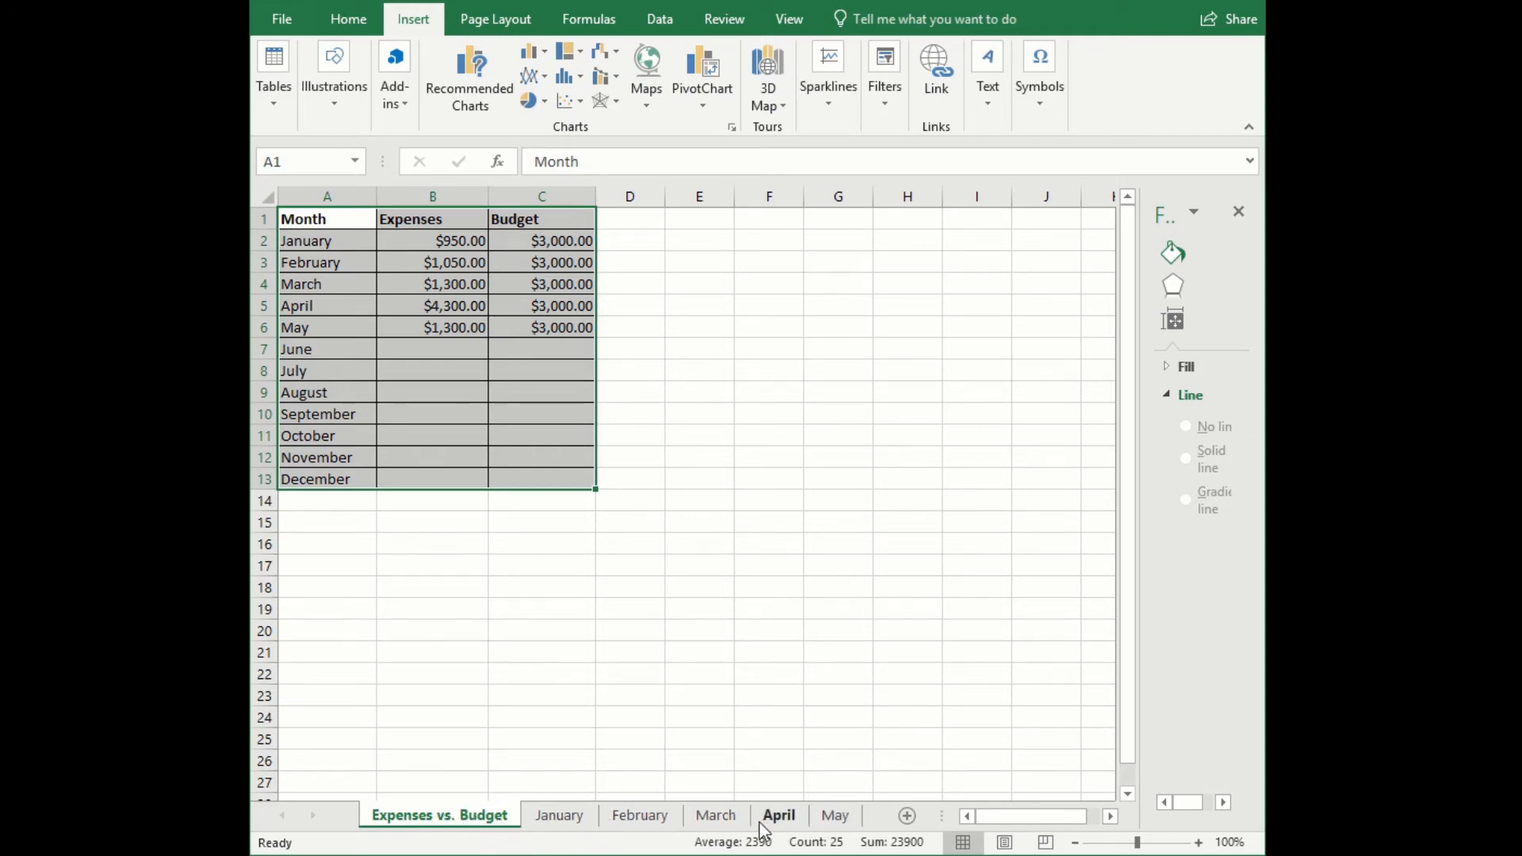
- Add a blank worksheet after the Expenses vs. Budget sheet and delete it again
{"action": "left_click", "coordinate": [908, 816]}
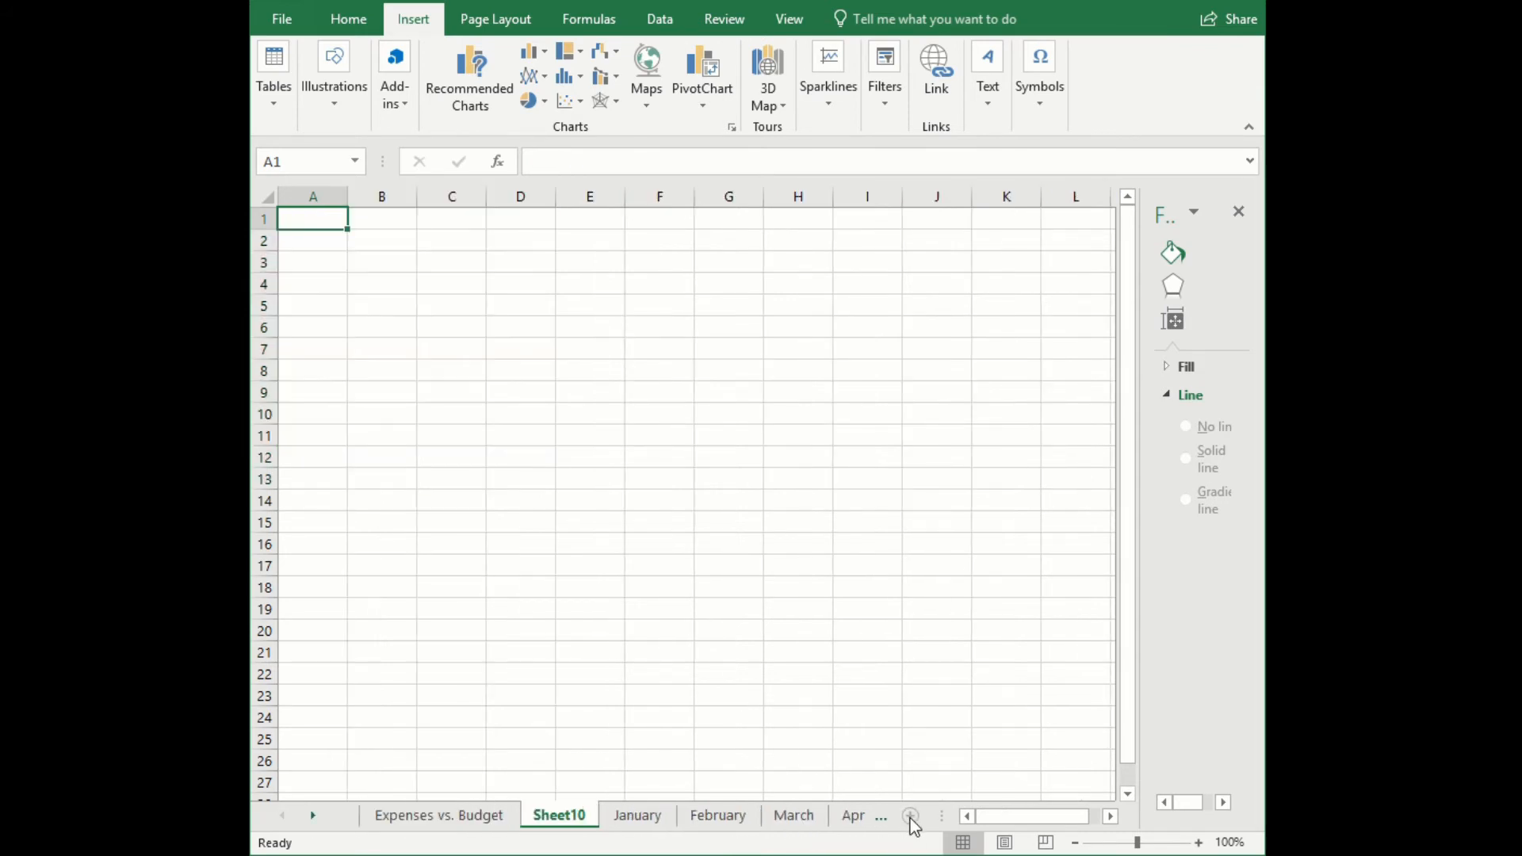
{"action": "right_click", "coordinate": [578, 818]}
{"action": "left_click", "coordinate": [631, 585]}
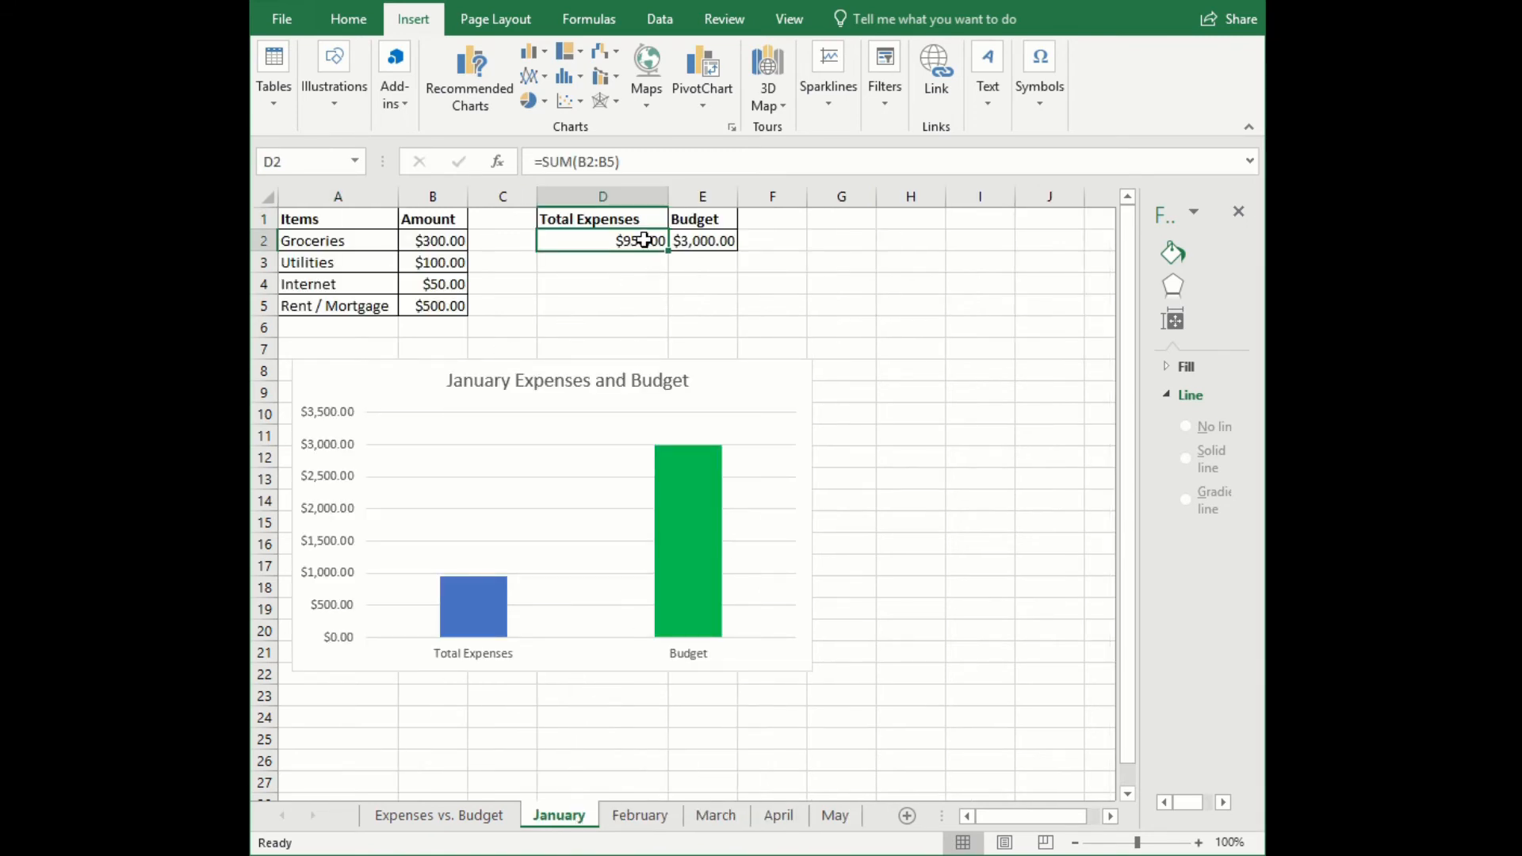
- Compare the January and February sheets' expense totals and budgets with their rows in the Expenses vs. Budget summary table
{"action": "left_click", "coordinate": [458, 825]}
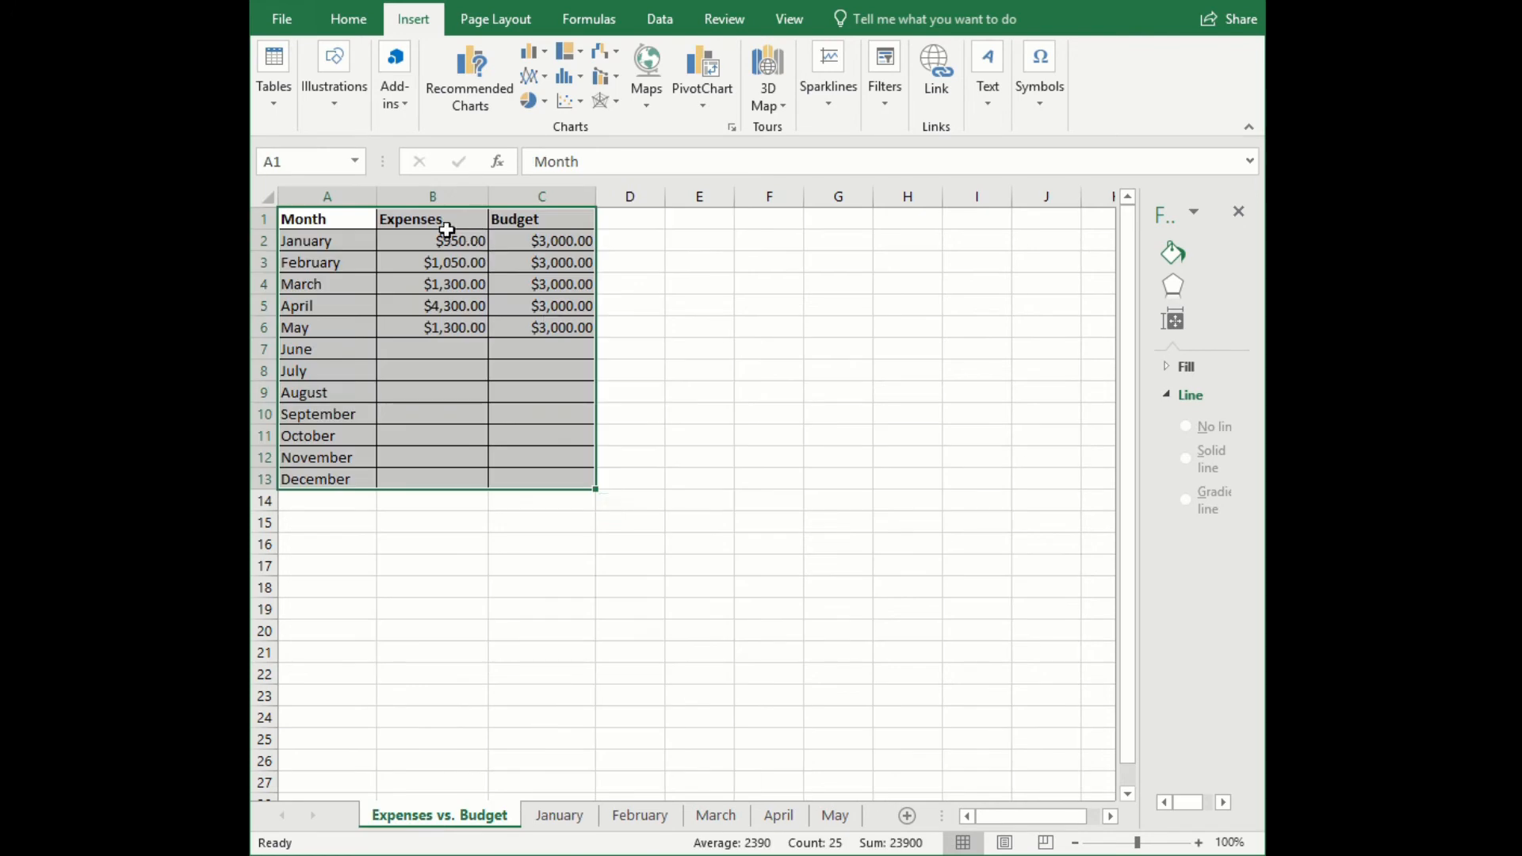
{"action": "left_click", "coordinate": [554, 241]}
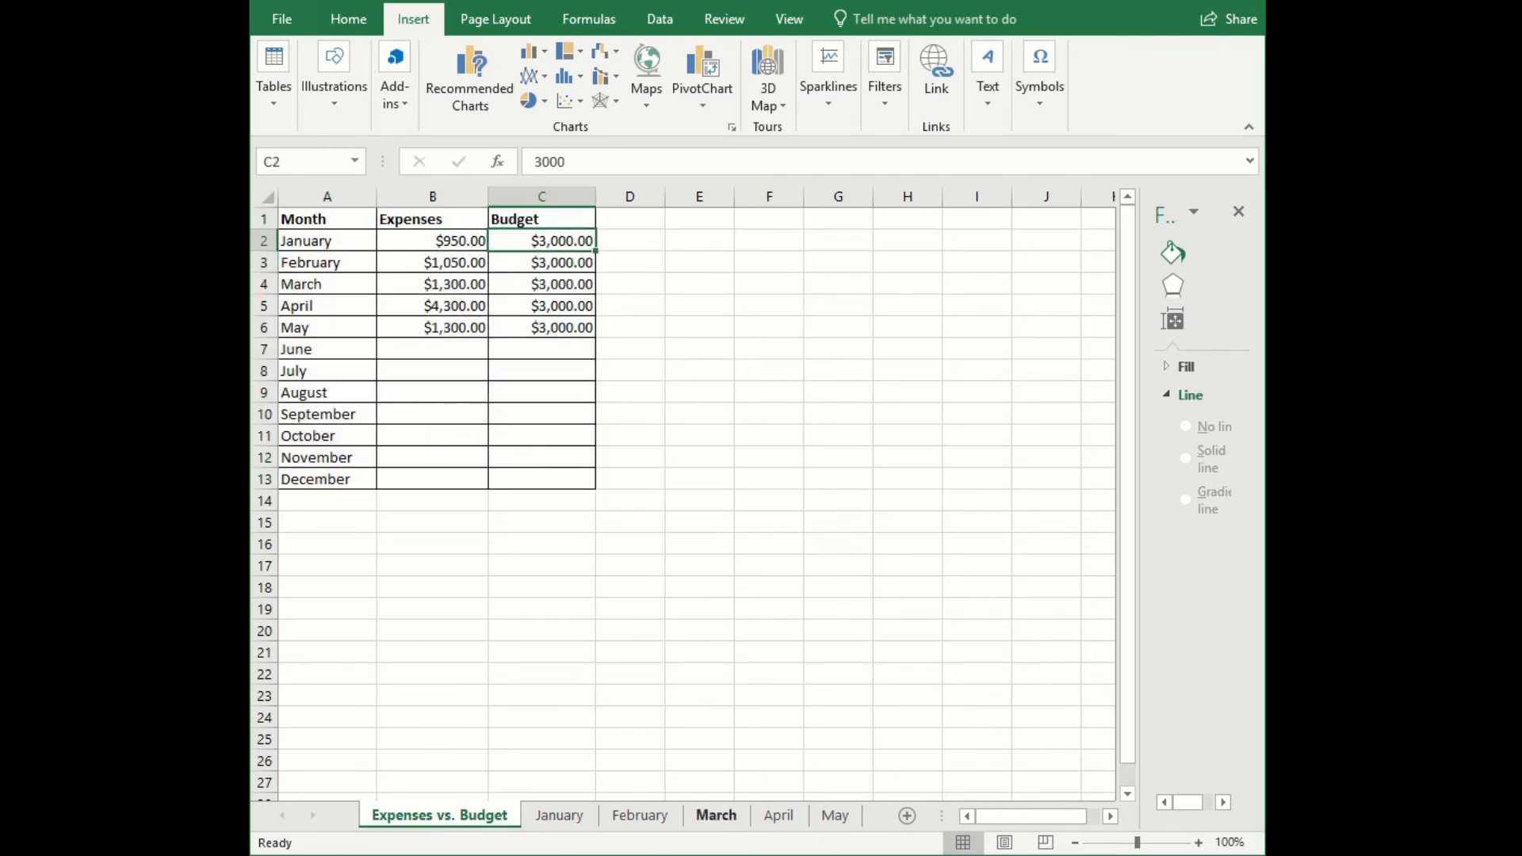
{"action": "left_click", "coordinate": [634, 824]}
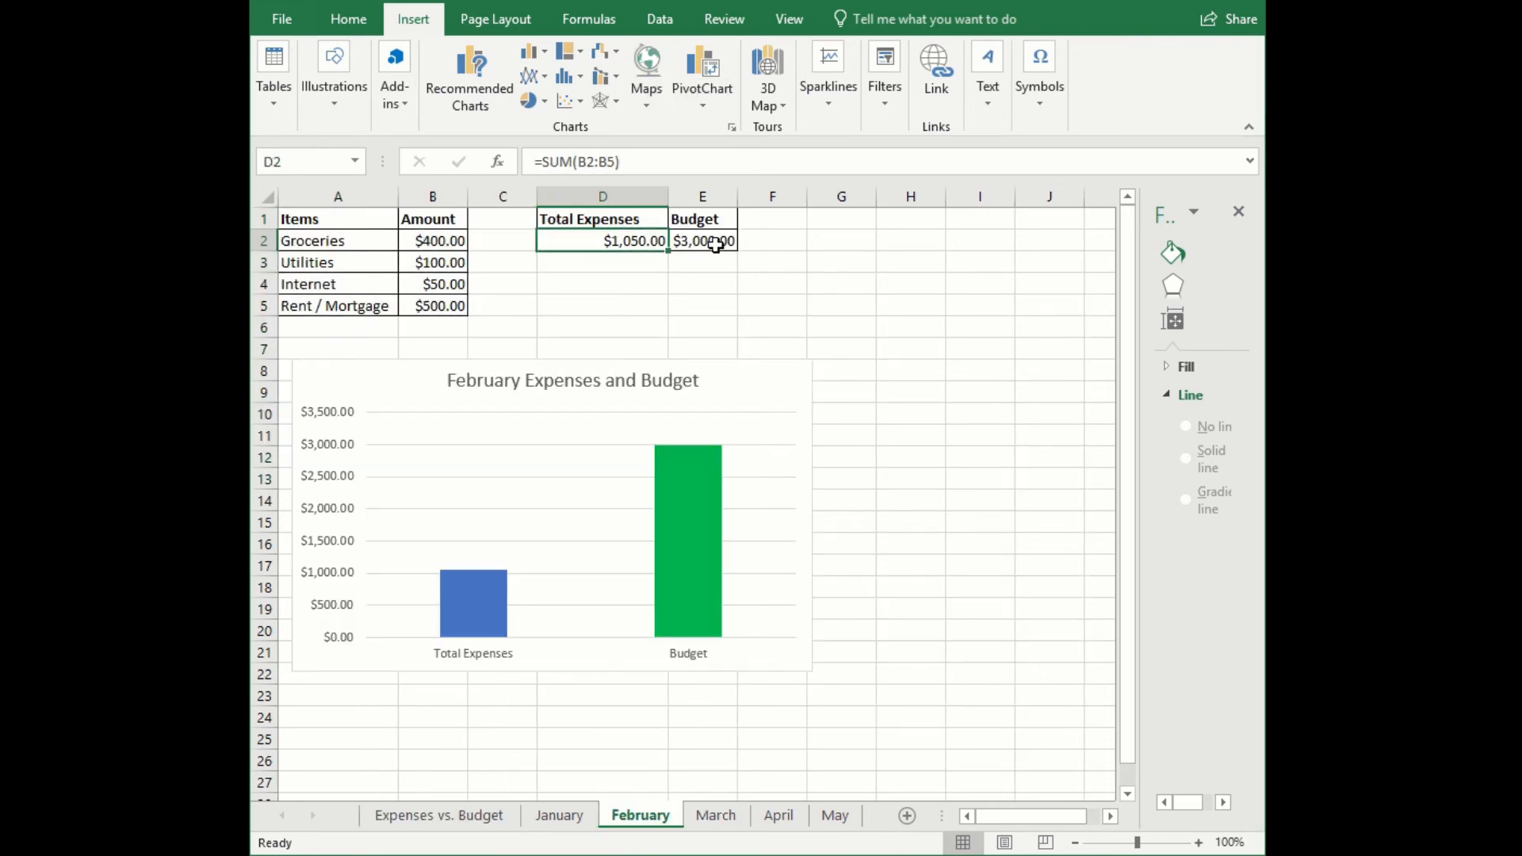
{"action": "left_click", "coordinate": [428, 238]}
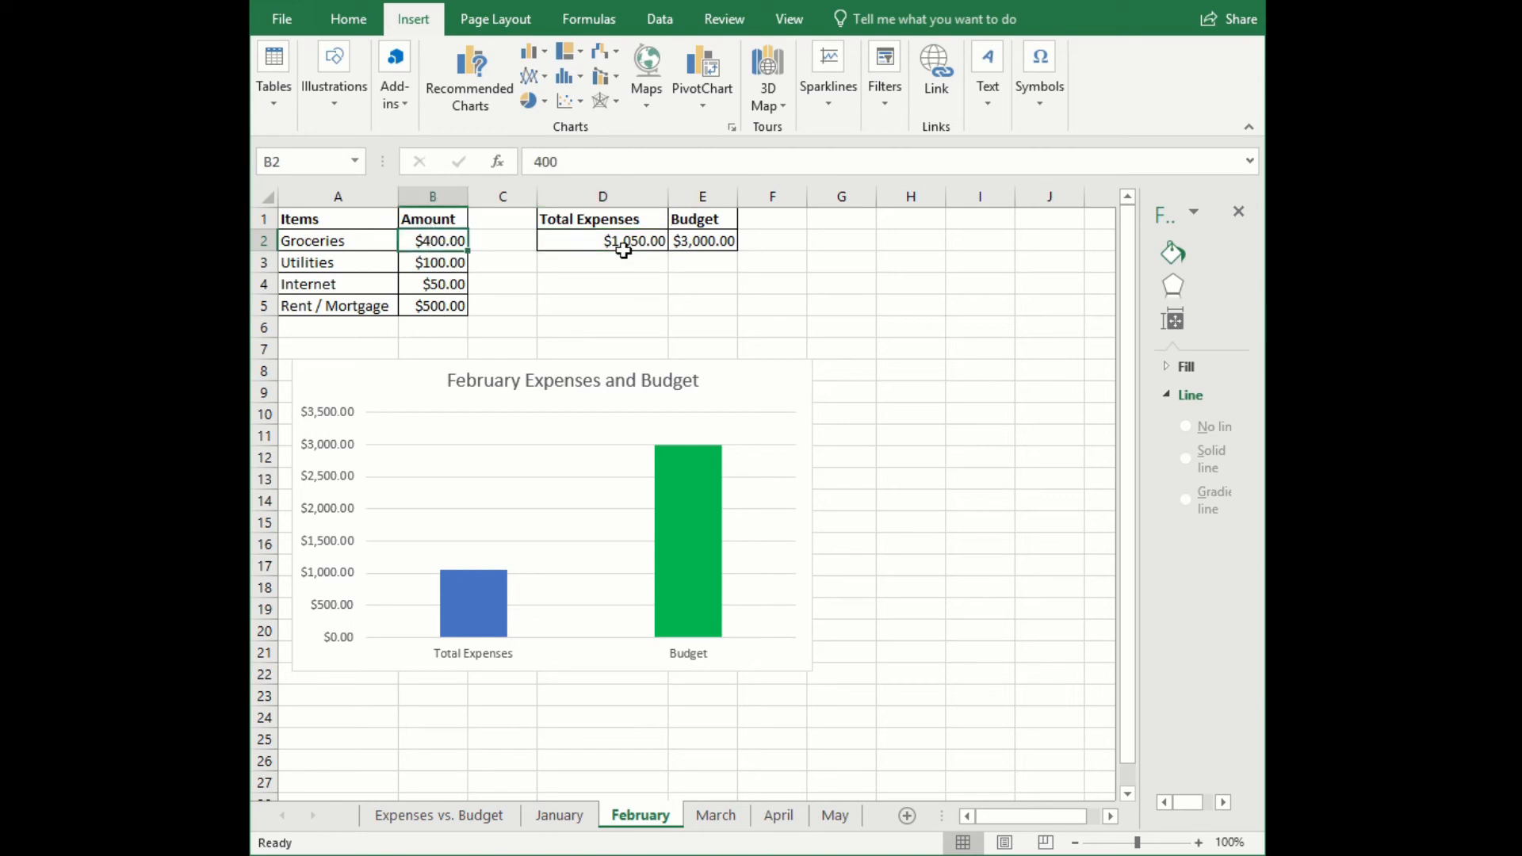
{"action": "left_click", "coordinate": [634, 239]}
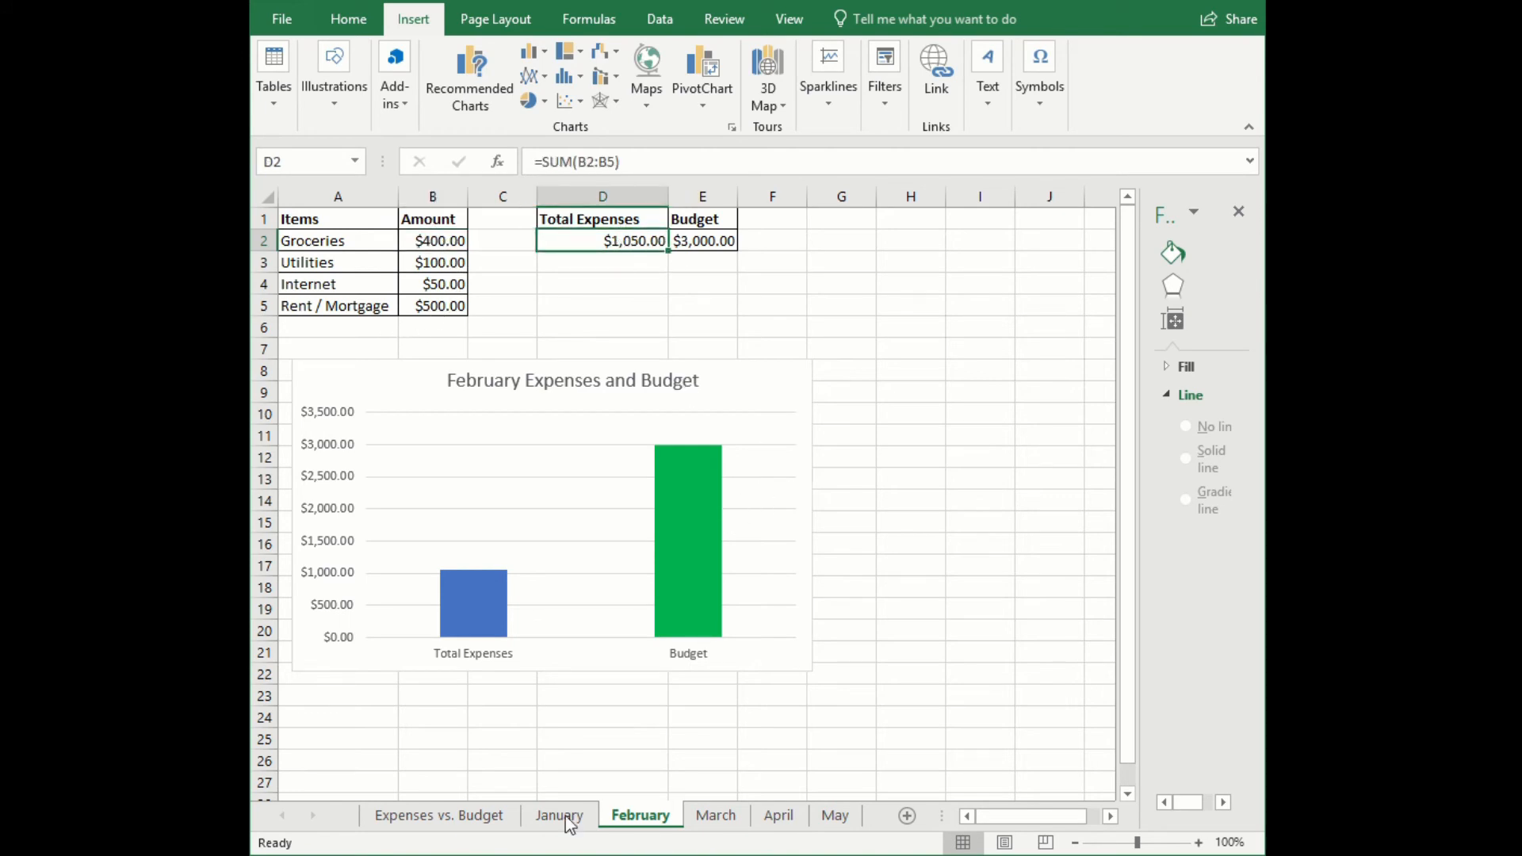
{"action": "left_click", "coordinate": [439, 816]}
{"action": "left_click", "coordinate": [431, 264]}
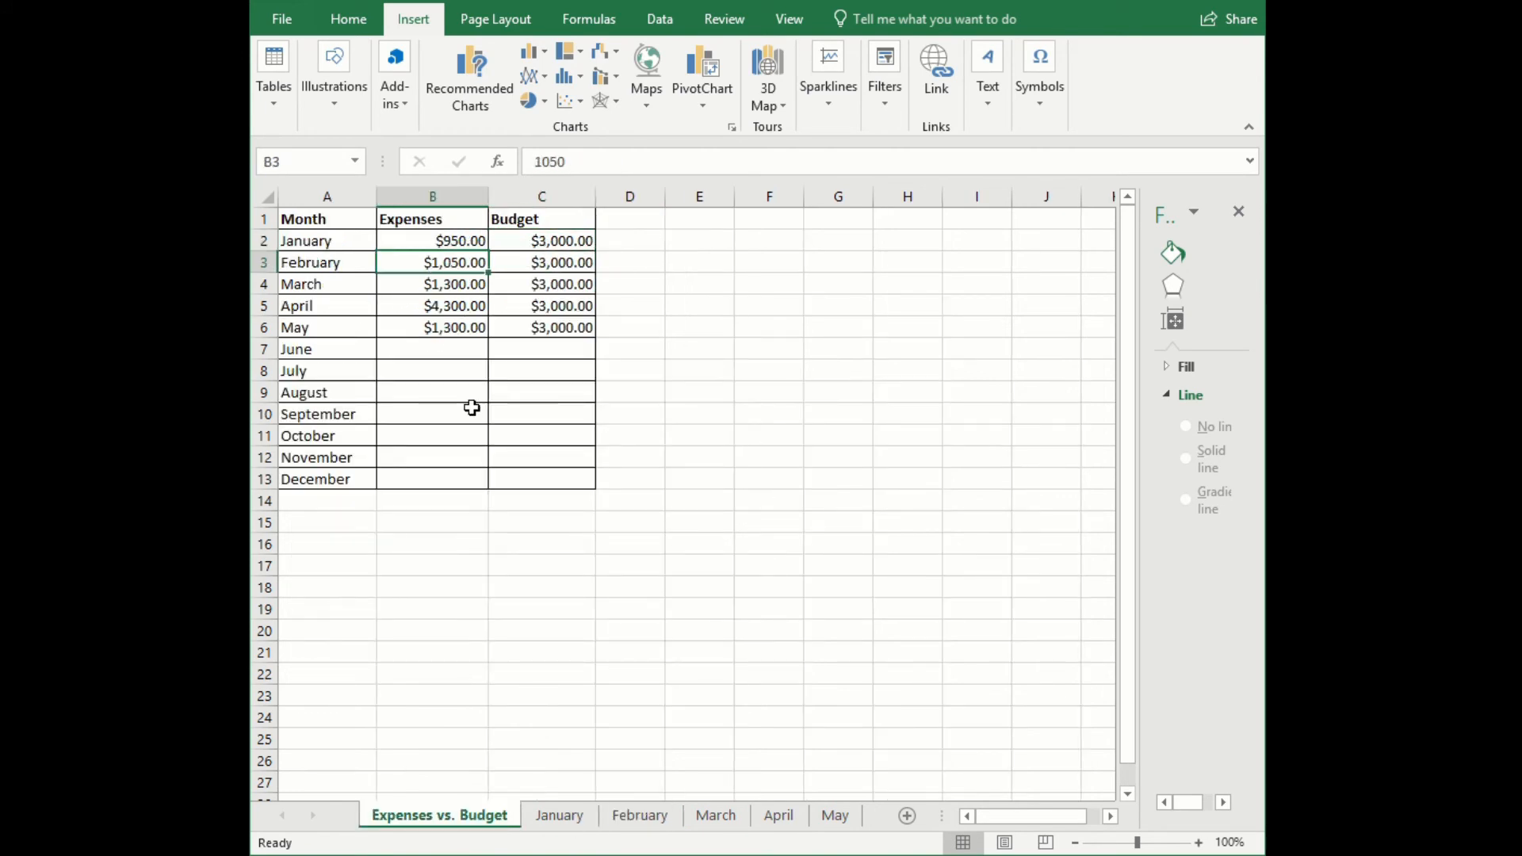
- Review the March, April and May sheets, checking the added Car and Roof Repair items and the total expenses
{"action": "left_click", "coordinate": [702, 820]}
{"action": "left_click_drag", "start_coordinate": [385, 327], "coordinate": [436, 327]}
{"action": "left_click", "coordinate": [649, 248]}
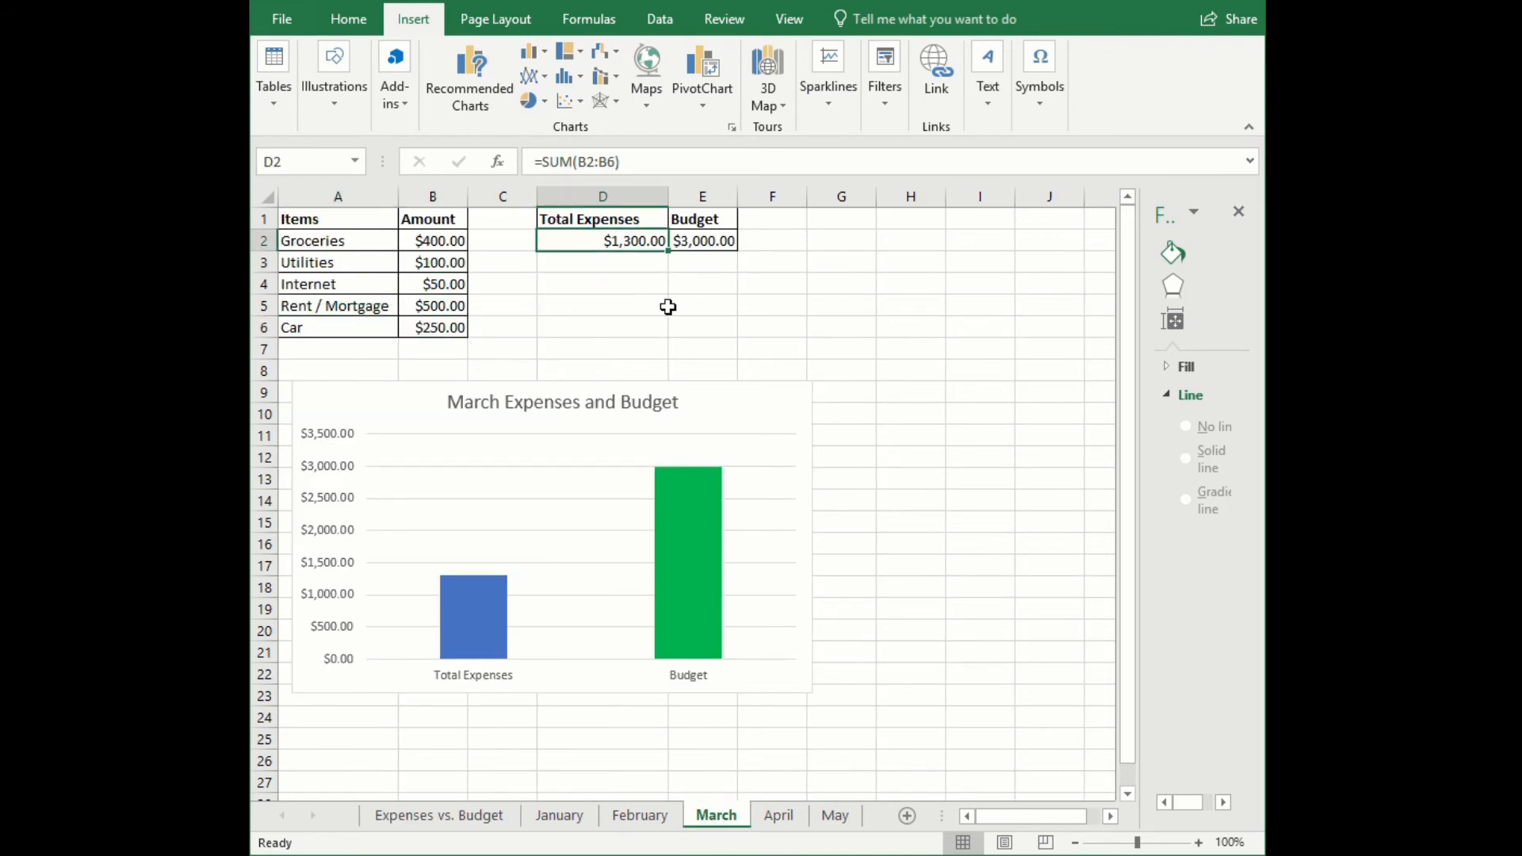
{"action": "left_click", "coordinate": [776, 815]}
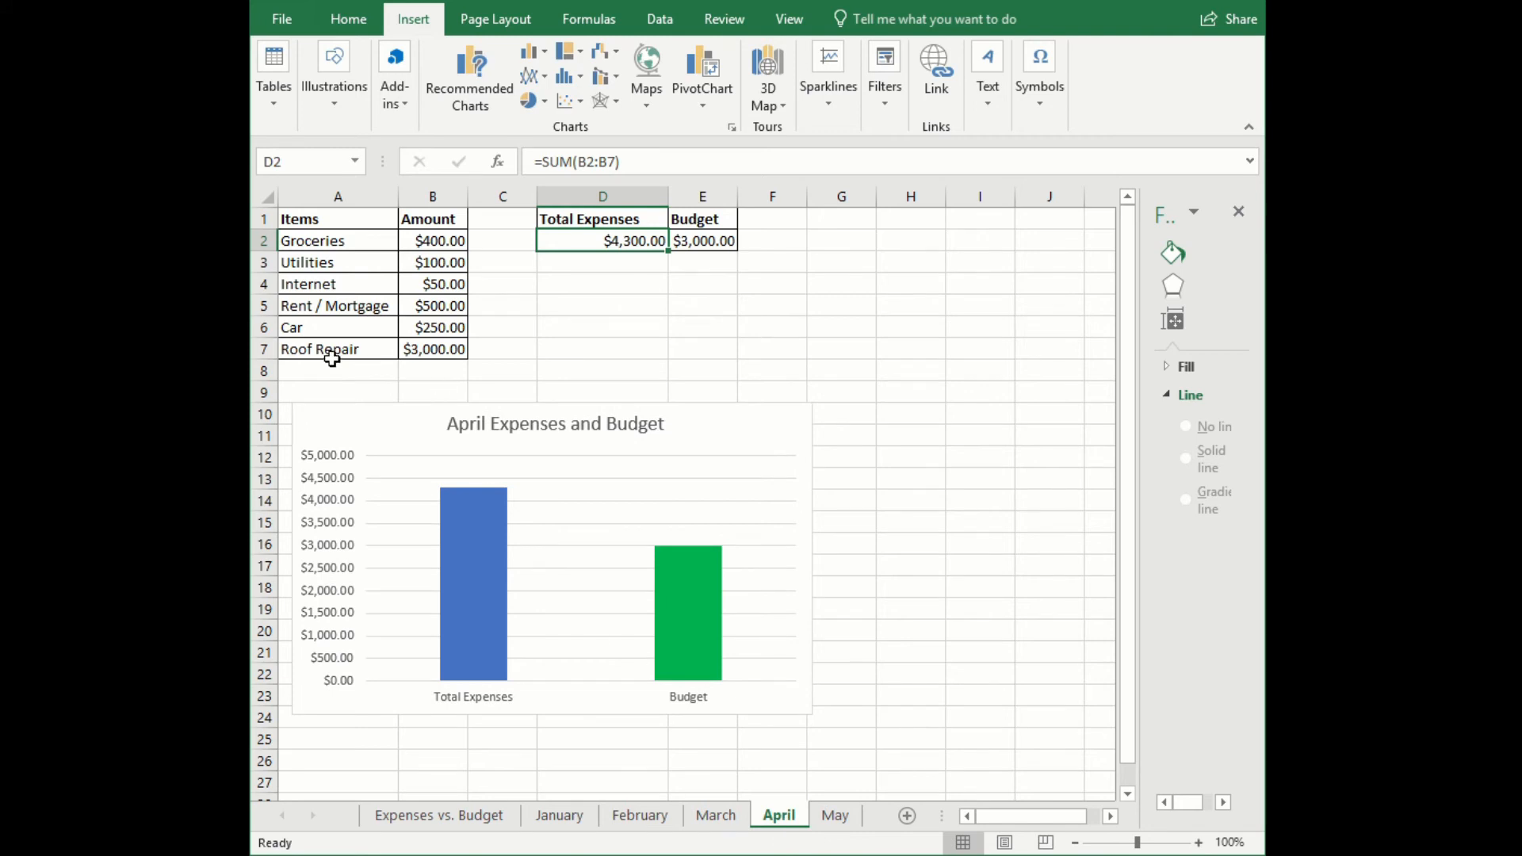
{"action": "left_click_drag", "start_coordinate": [331, 357], "coordinate": [444, 343]}
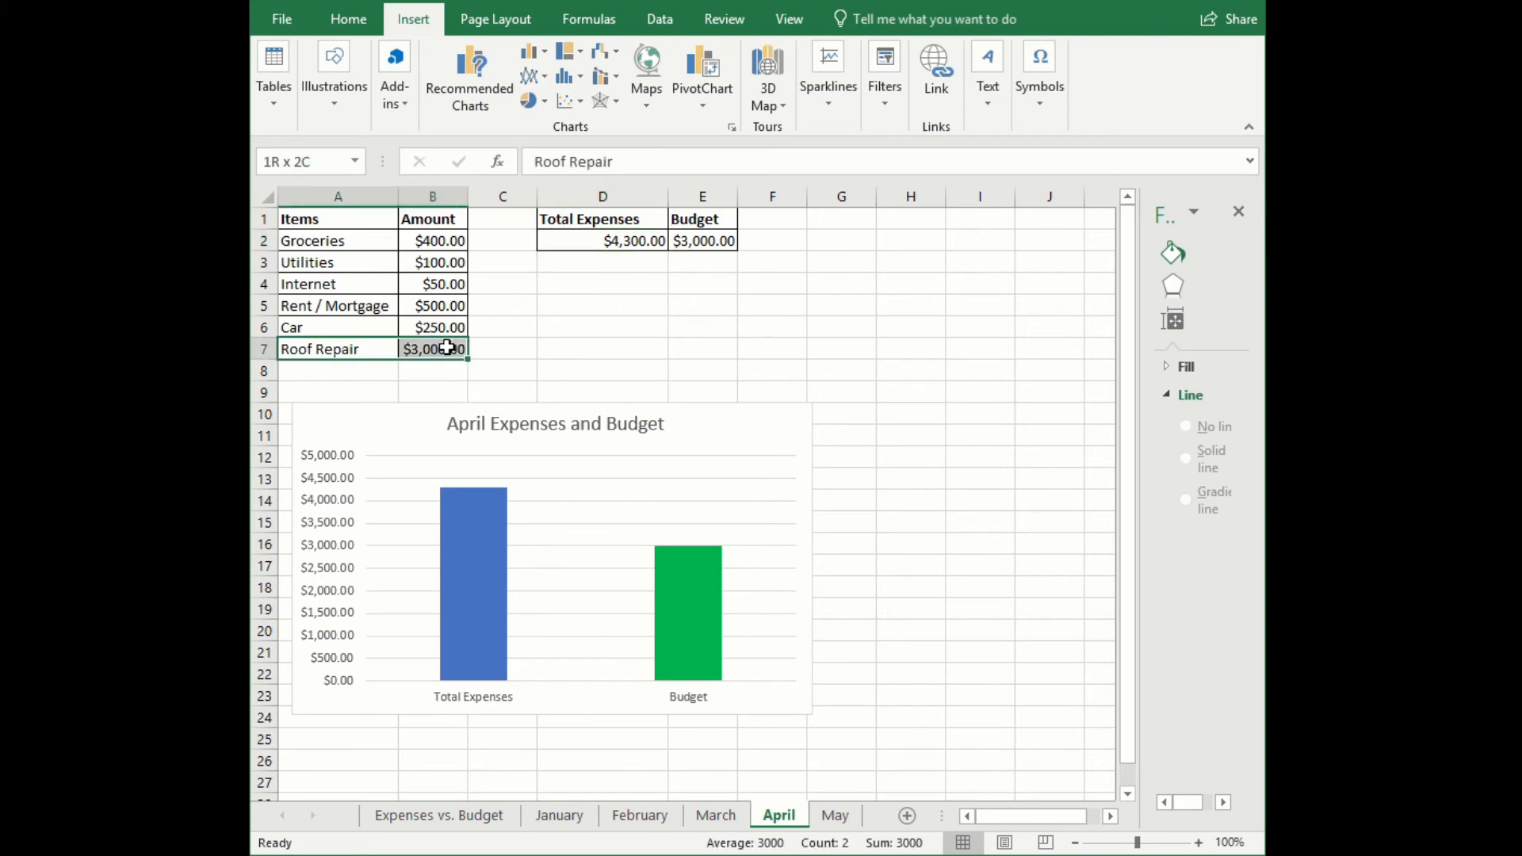
{"action": "left_click", "coordinate": [636, 245]}
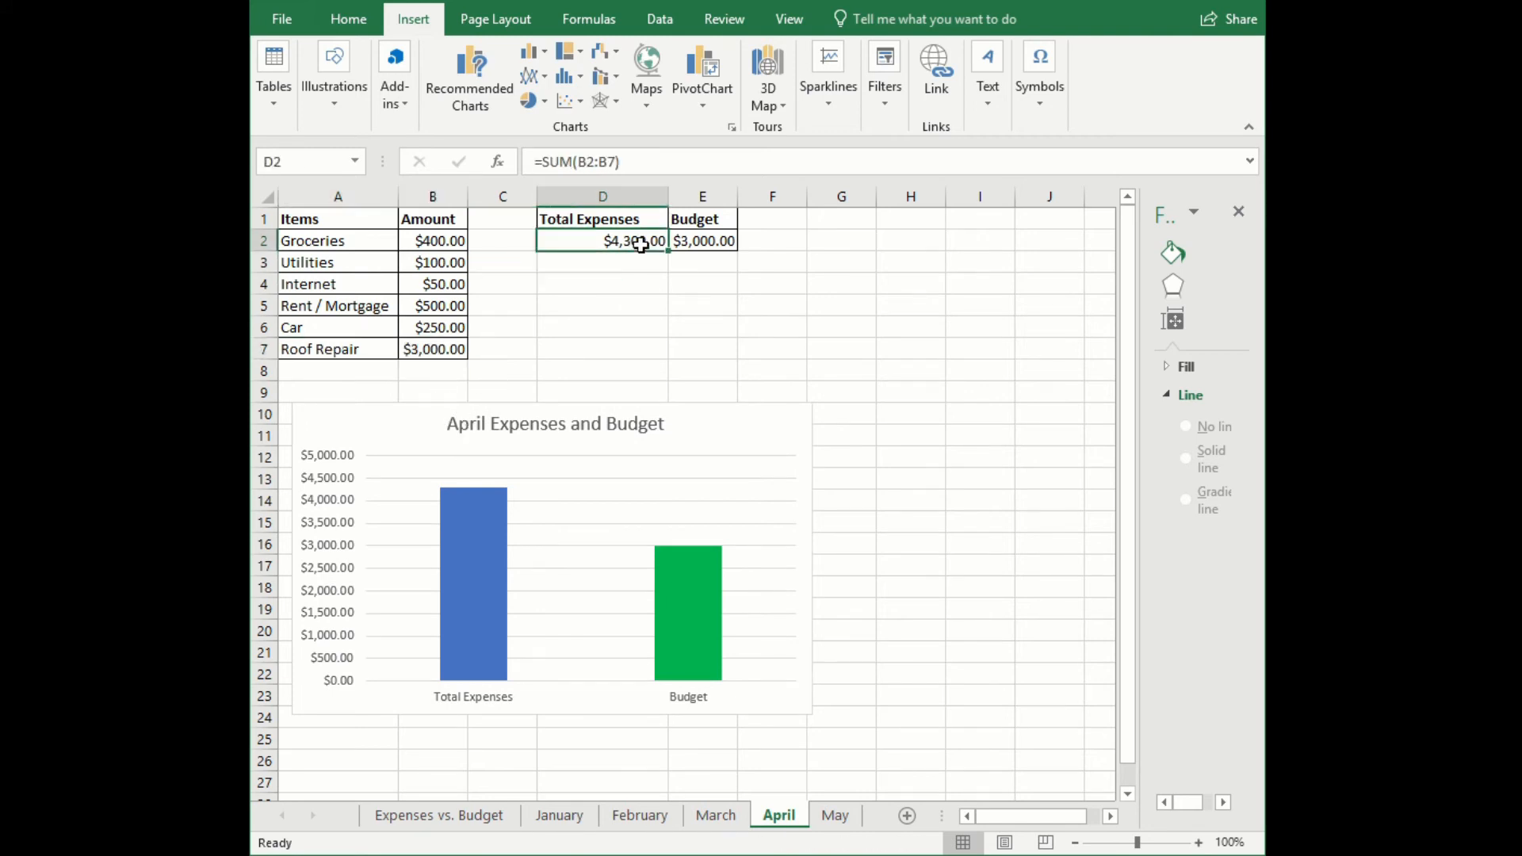
{"action": "left_click", "coordinate": [842, 818]}
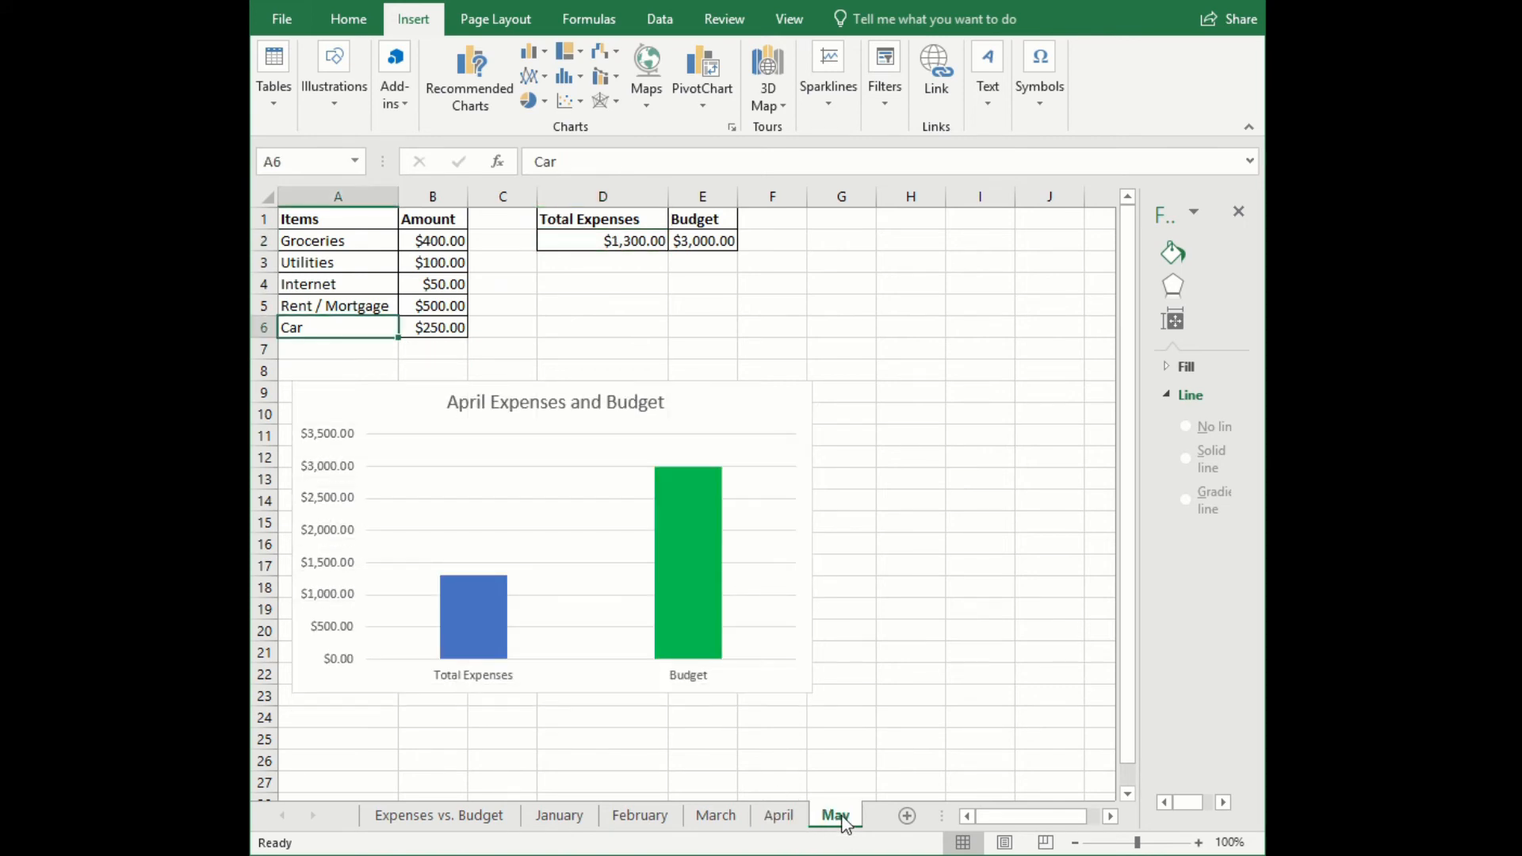
- On the Expenses vs. Budget sheet, insert a basic 2-D line chart from the monthly table in A1 to C13
{"action": "left_click", "coordinate": [448, 819]}
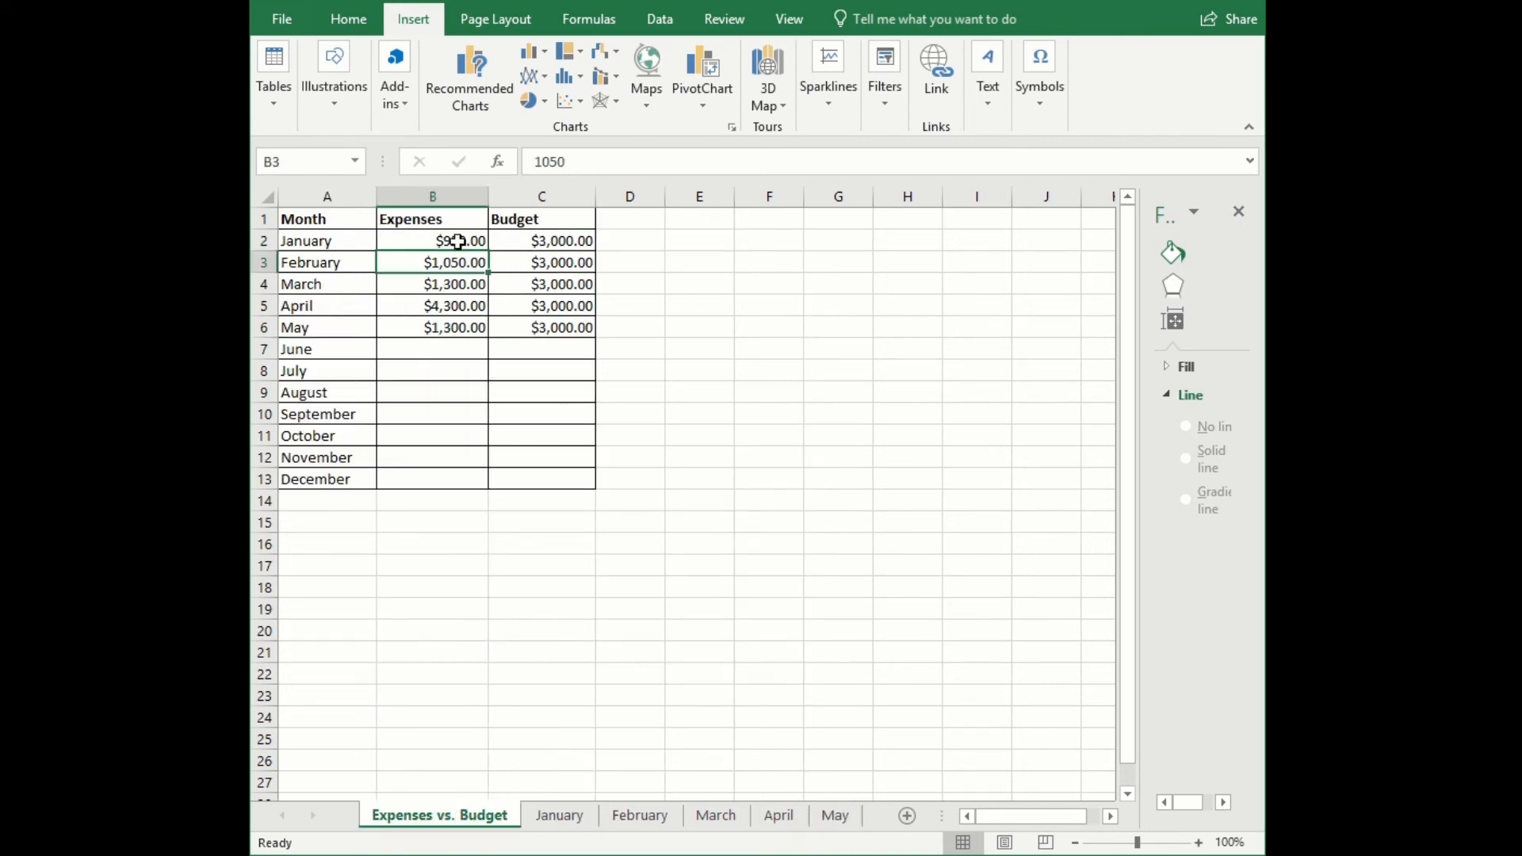
{"action": "left_click_drag", "start_coordinate": [347, 229], "coordinate": [572, 493]}
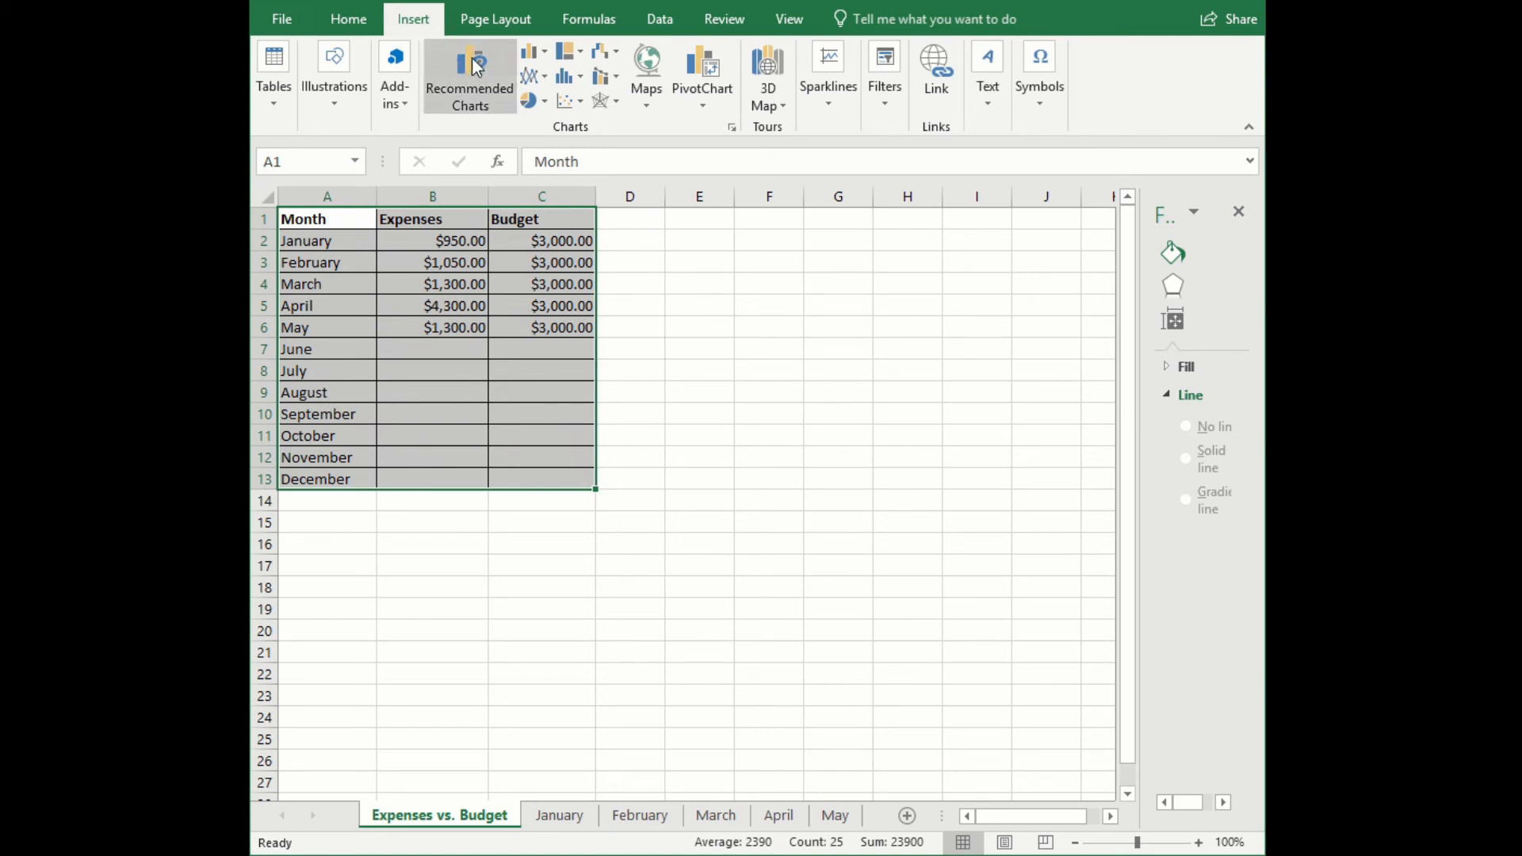
{"action": "left_click", "coordinate": [355, 18]}
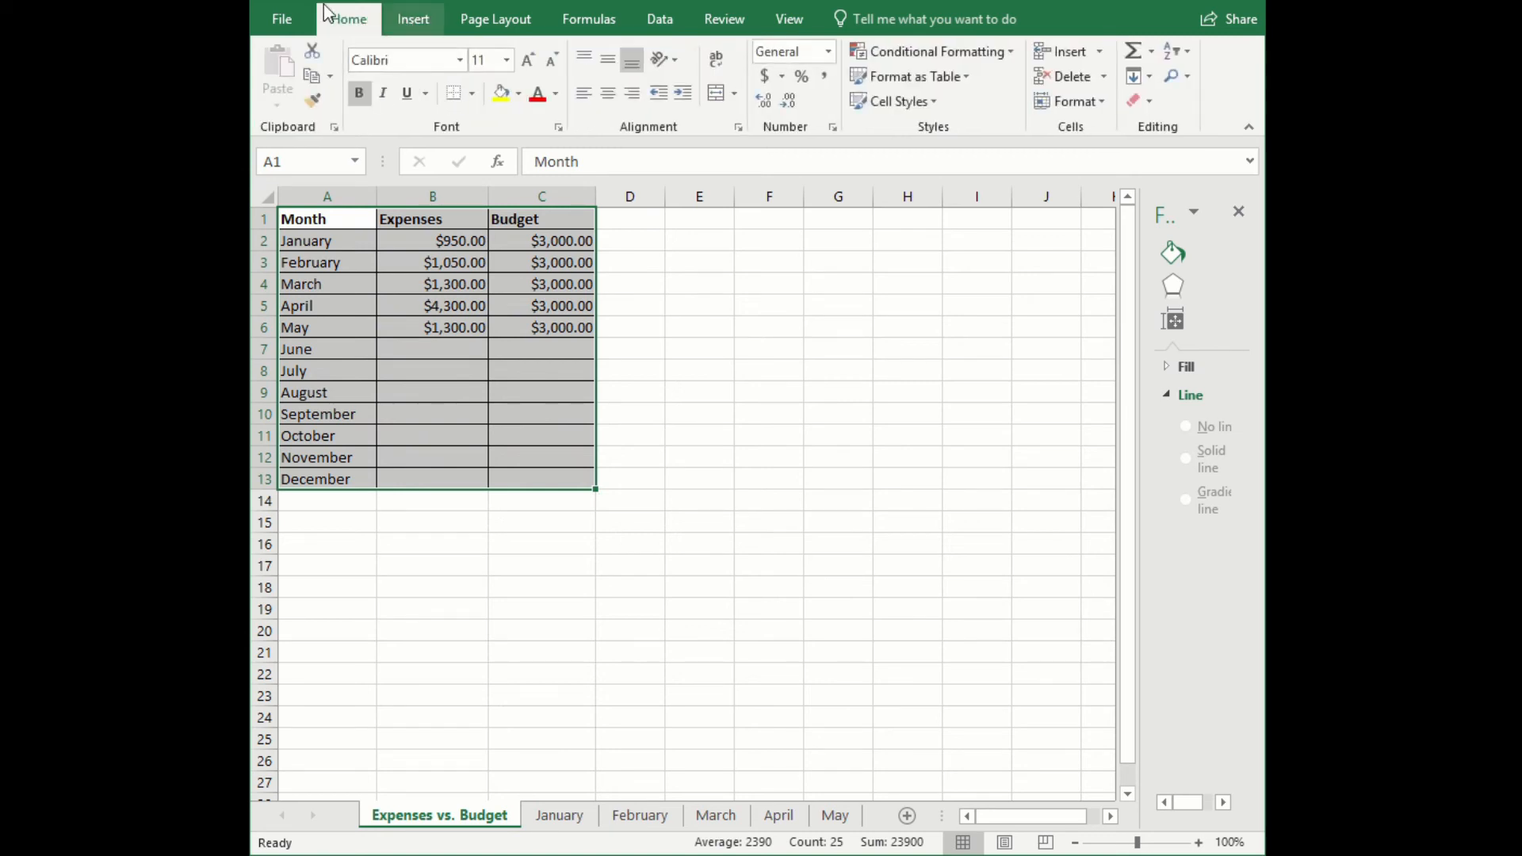
{"action": "left_click", "coordinate": [415, 22]}
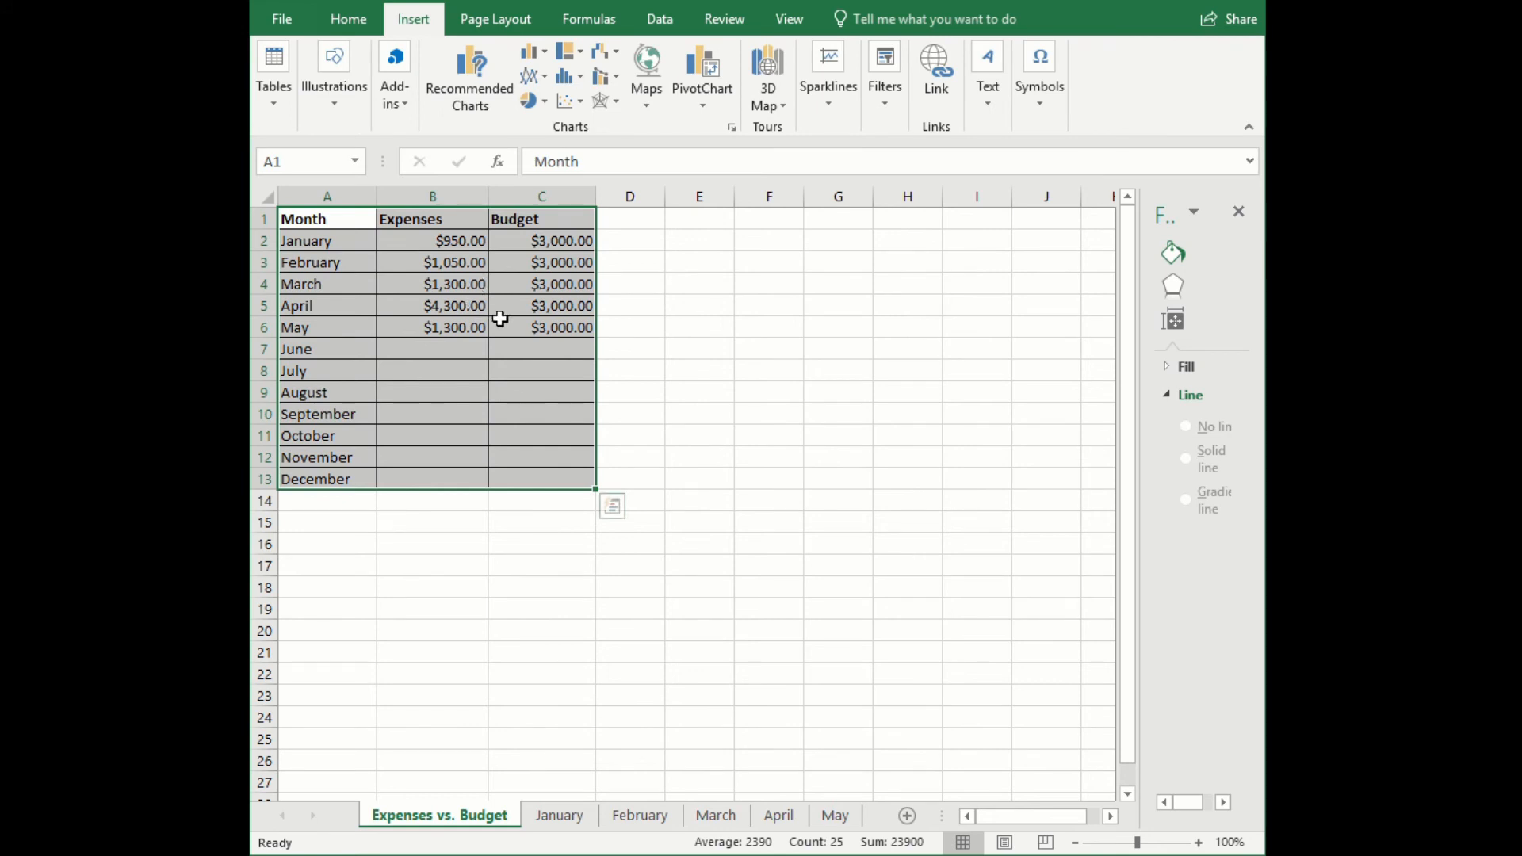
{"action": "left_click", "coordinate": [545, 80]}
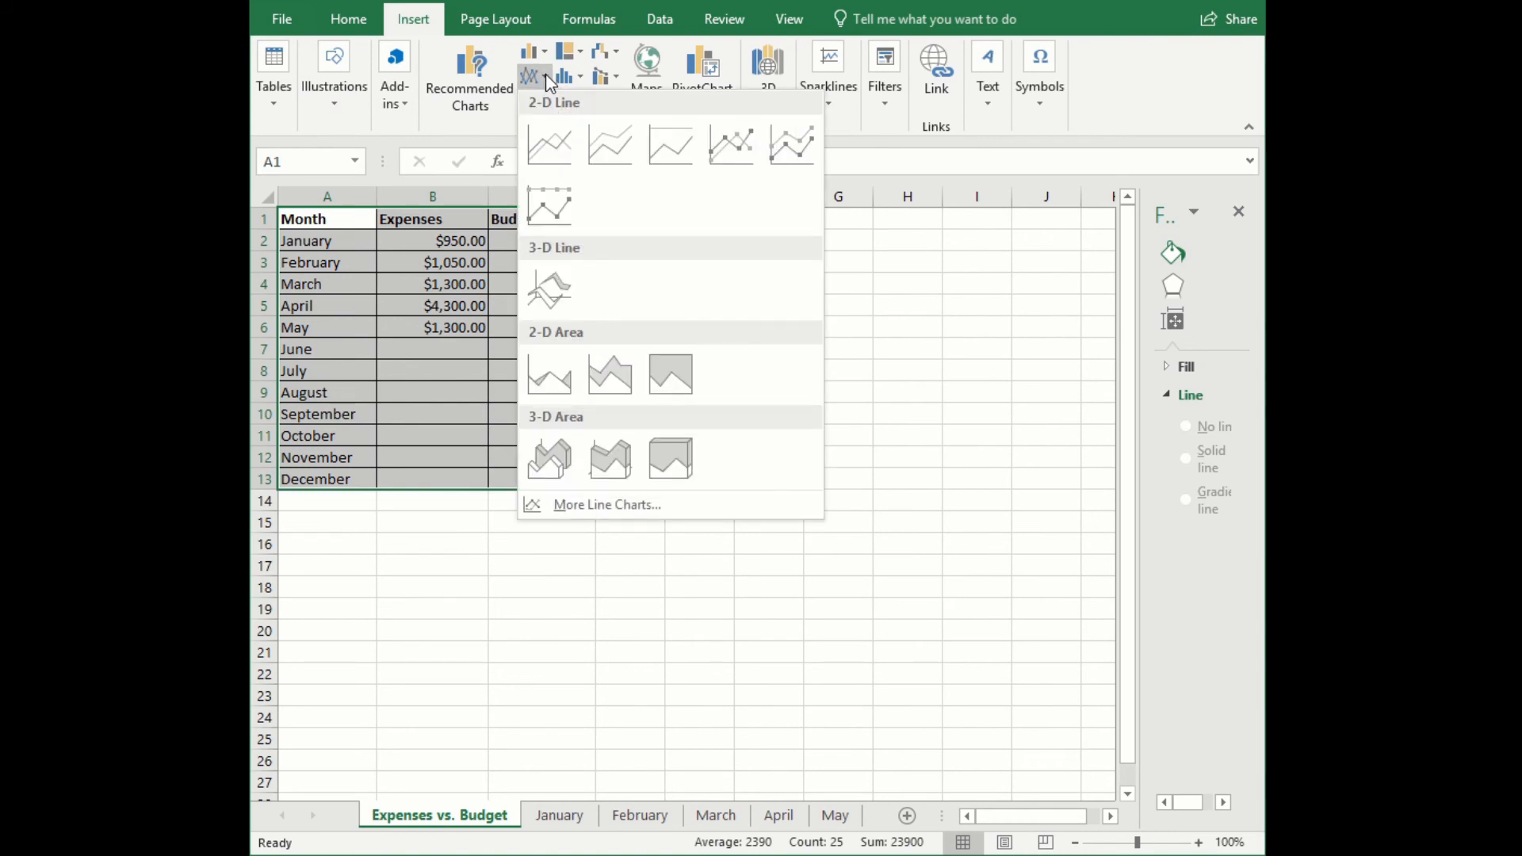
{"action": "left_click", "coordinate": [550, 149]}
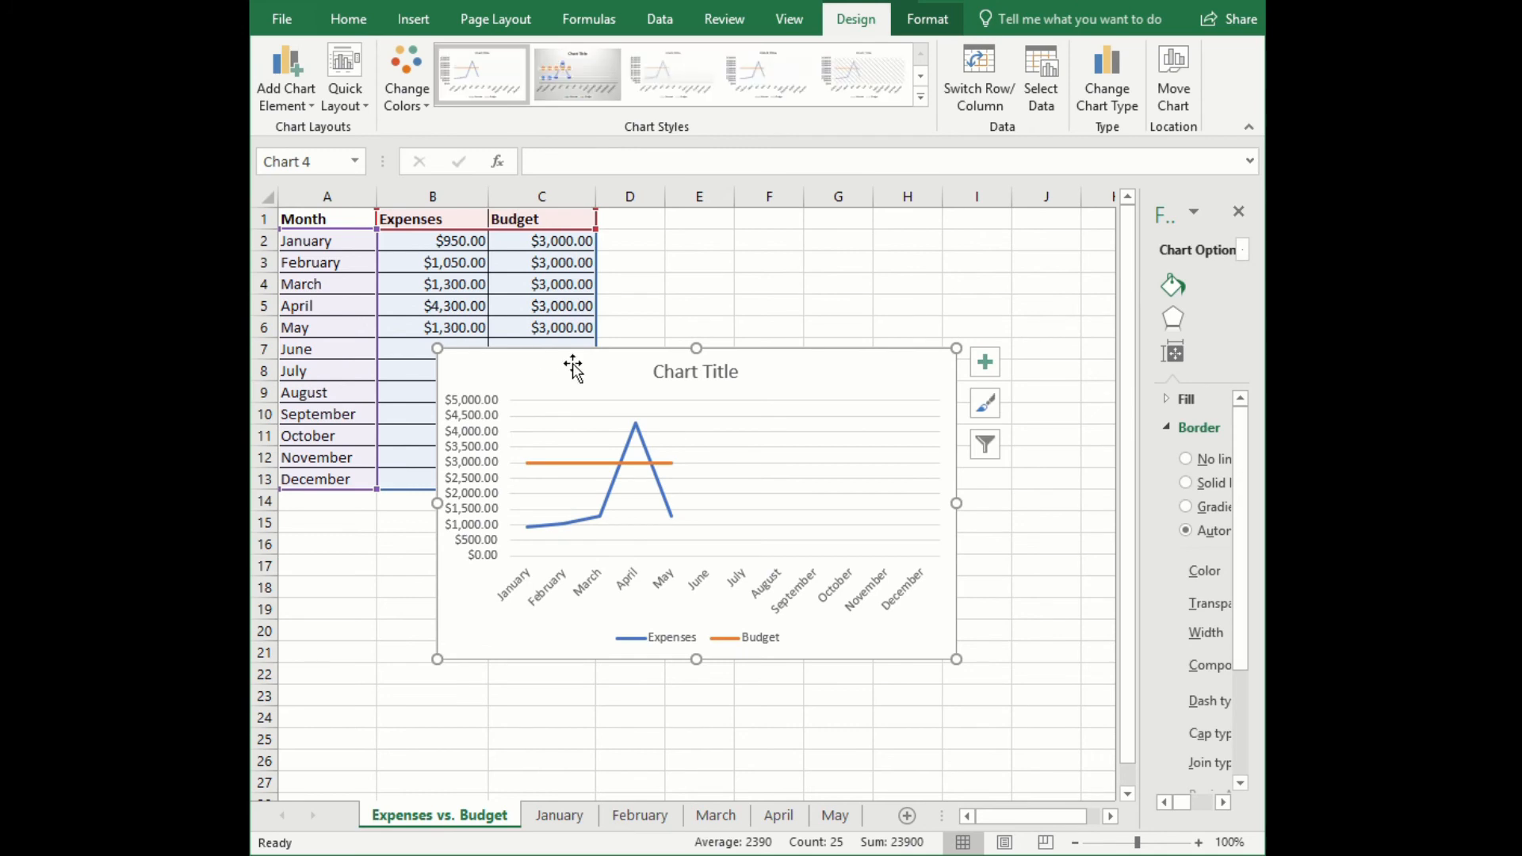
- Move the line chart down to start at column B, row 11, enlarge it to about row 27 and just past column J, and deselect it
{"action": "left_click_drag", "start_coordinate": [571, 364], "coordinate": [518, 444]}
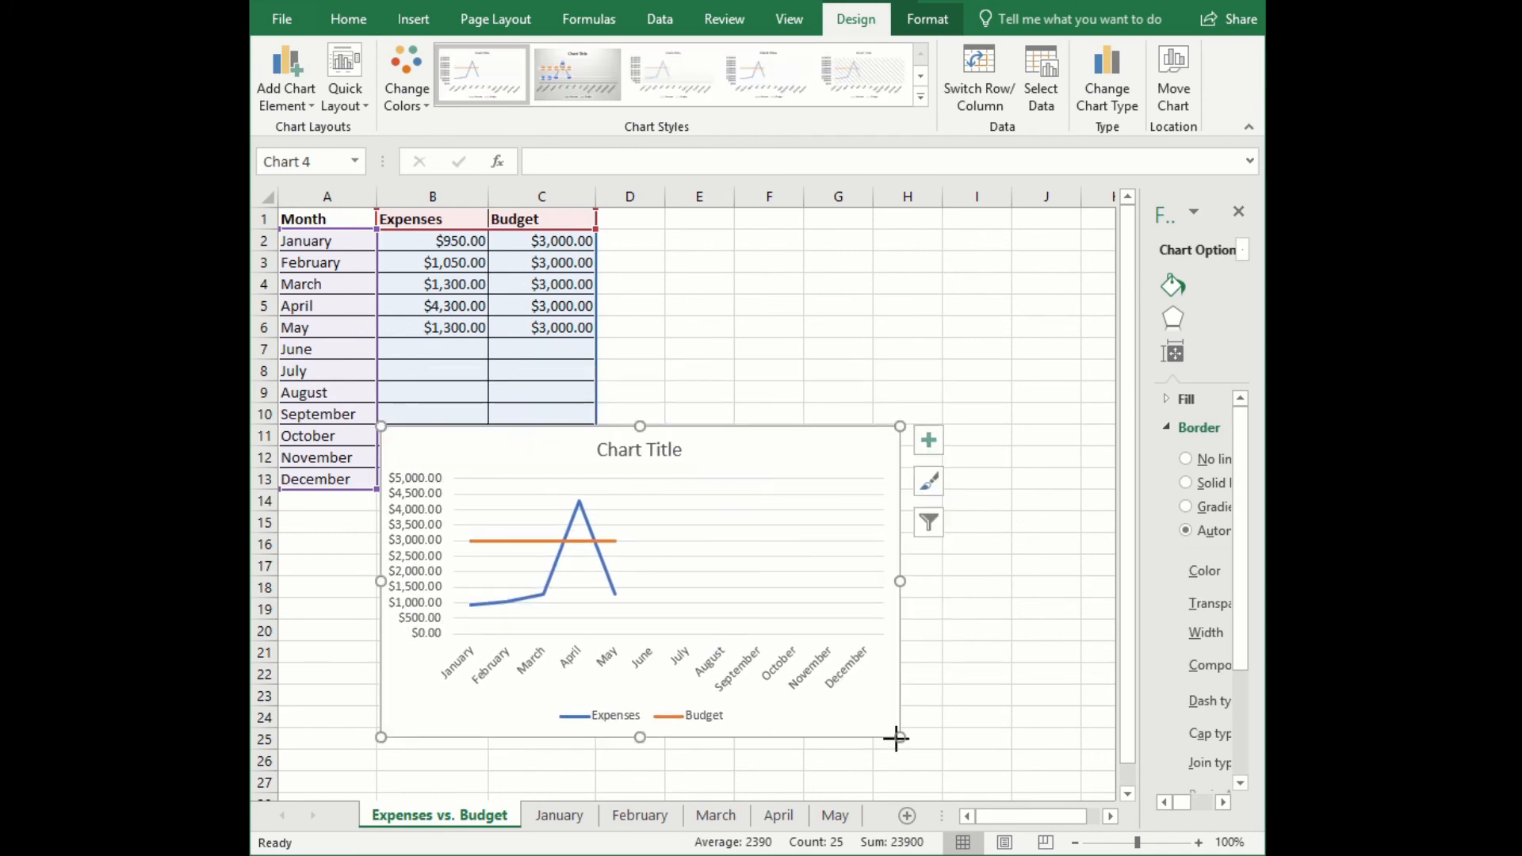
{"action": "left_click_drag", "start_coordinate": [898, 735], "coordinate": [1096, 784]}
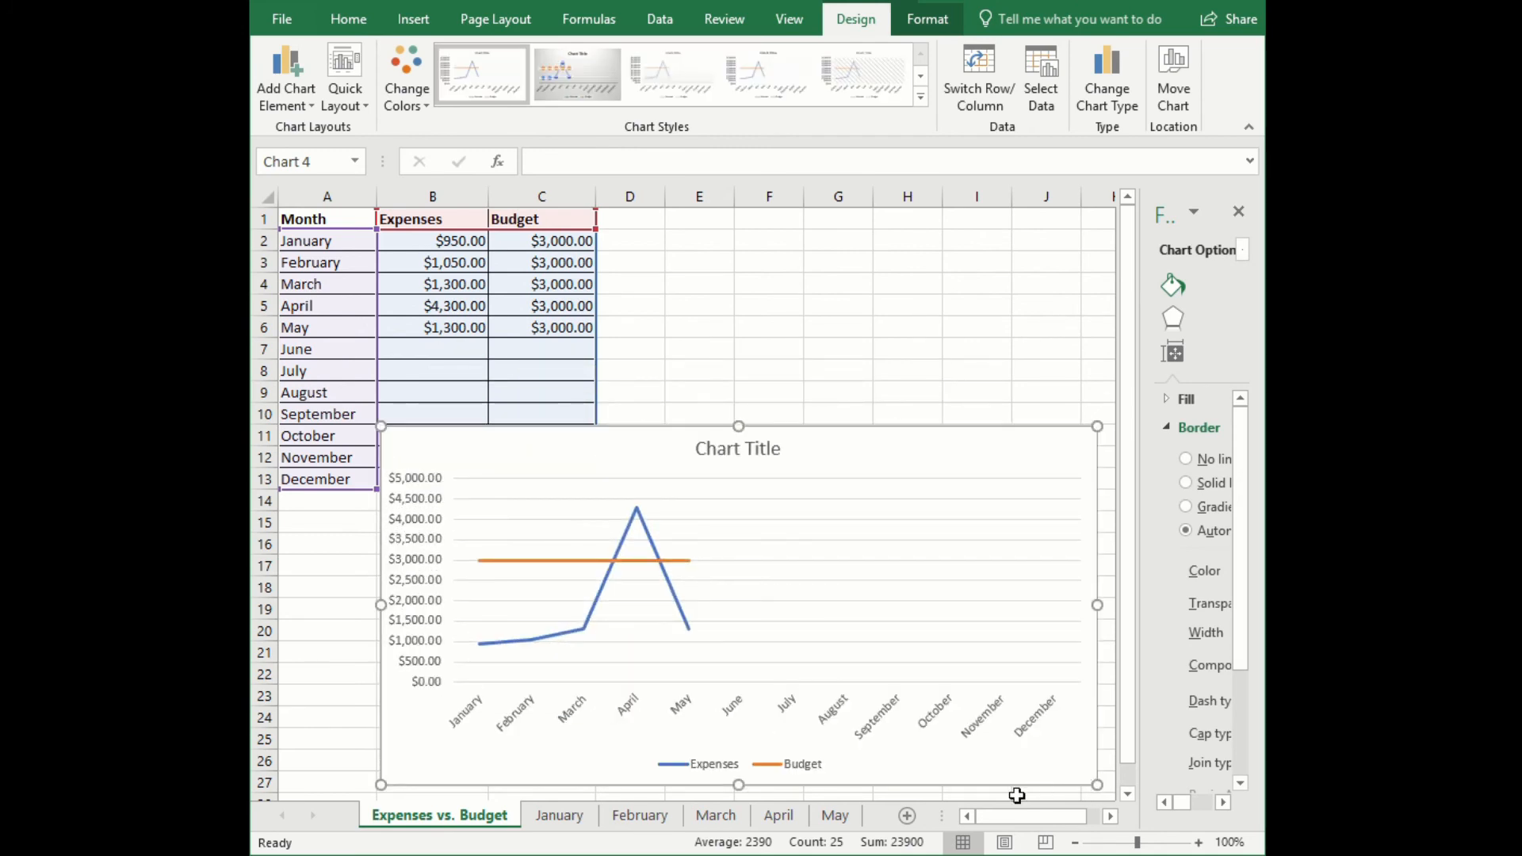
{"action": "left_click", "coordinate": [330, 543]}
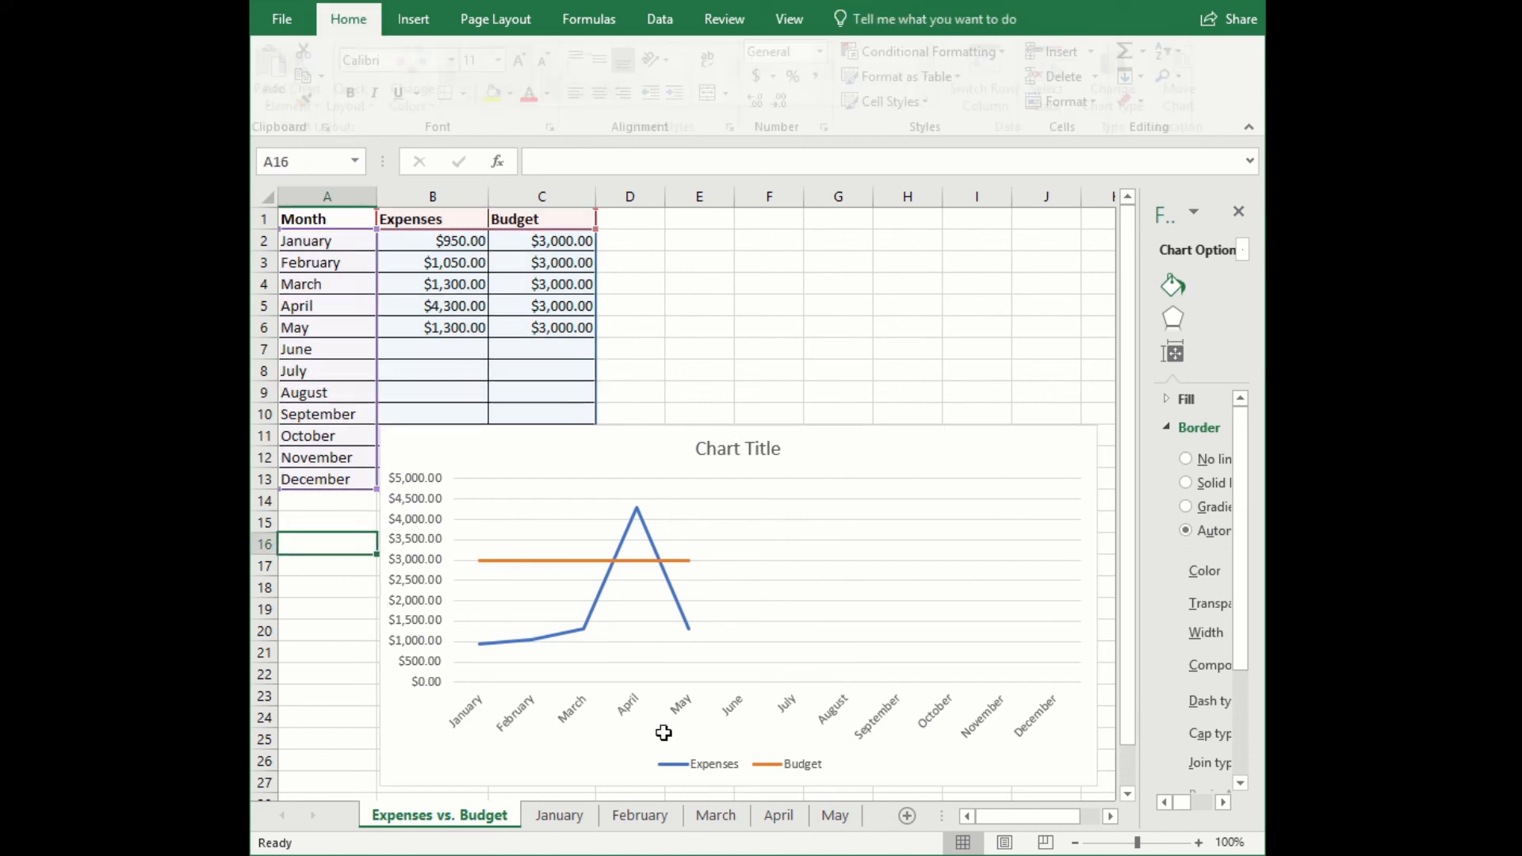
- Replace the line chart's placeholder title with 2017
{"action": "triple_click", "coordinate": [713, 450]}
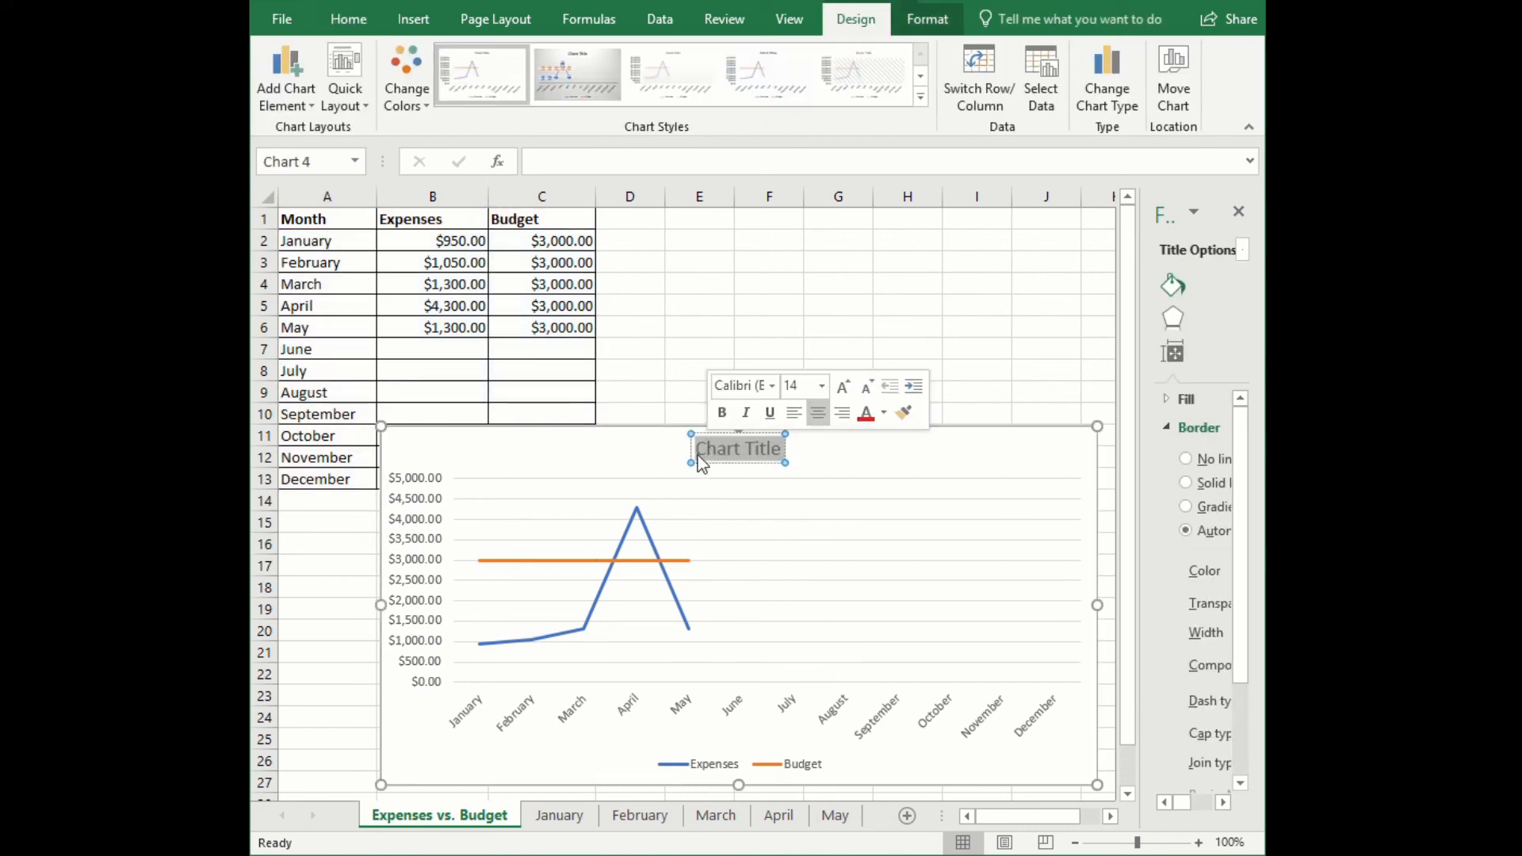
{"action": "type", "text": "2017"}
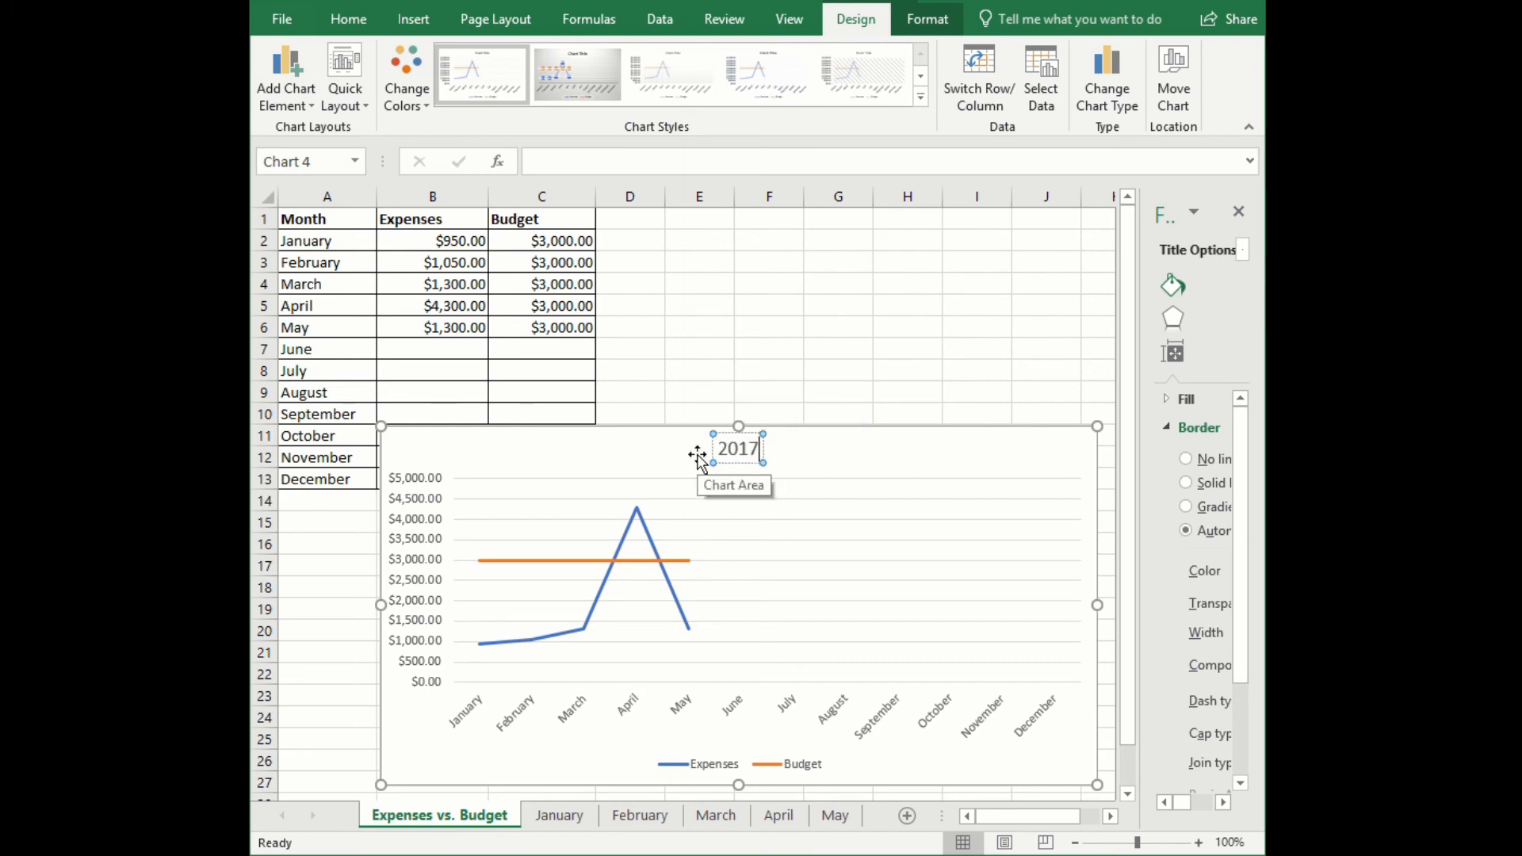
{"action": "left_click", "coordinate": [493, 464]}
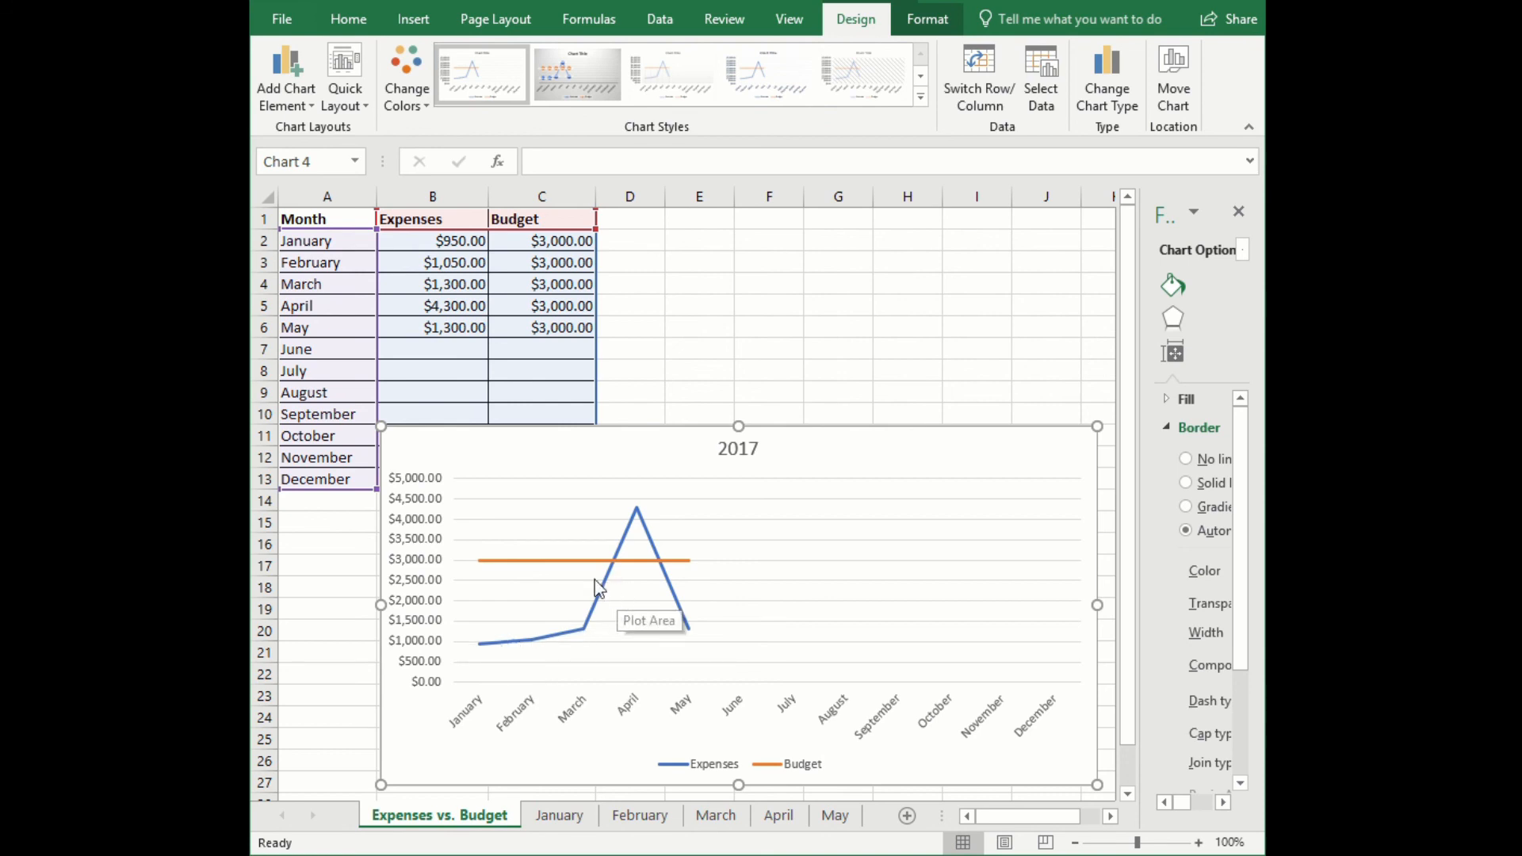
- Examine the Expenses and Budget lines in the chart by selecting each series, and deselect the chart
{"action": "left_click", "coordinate": [559, 634]}
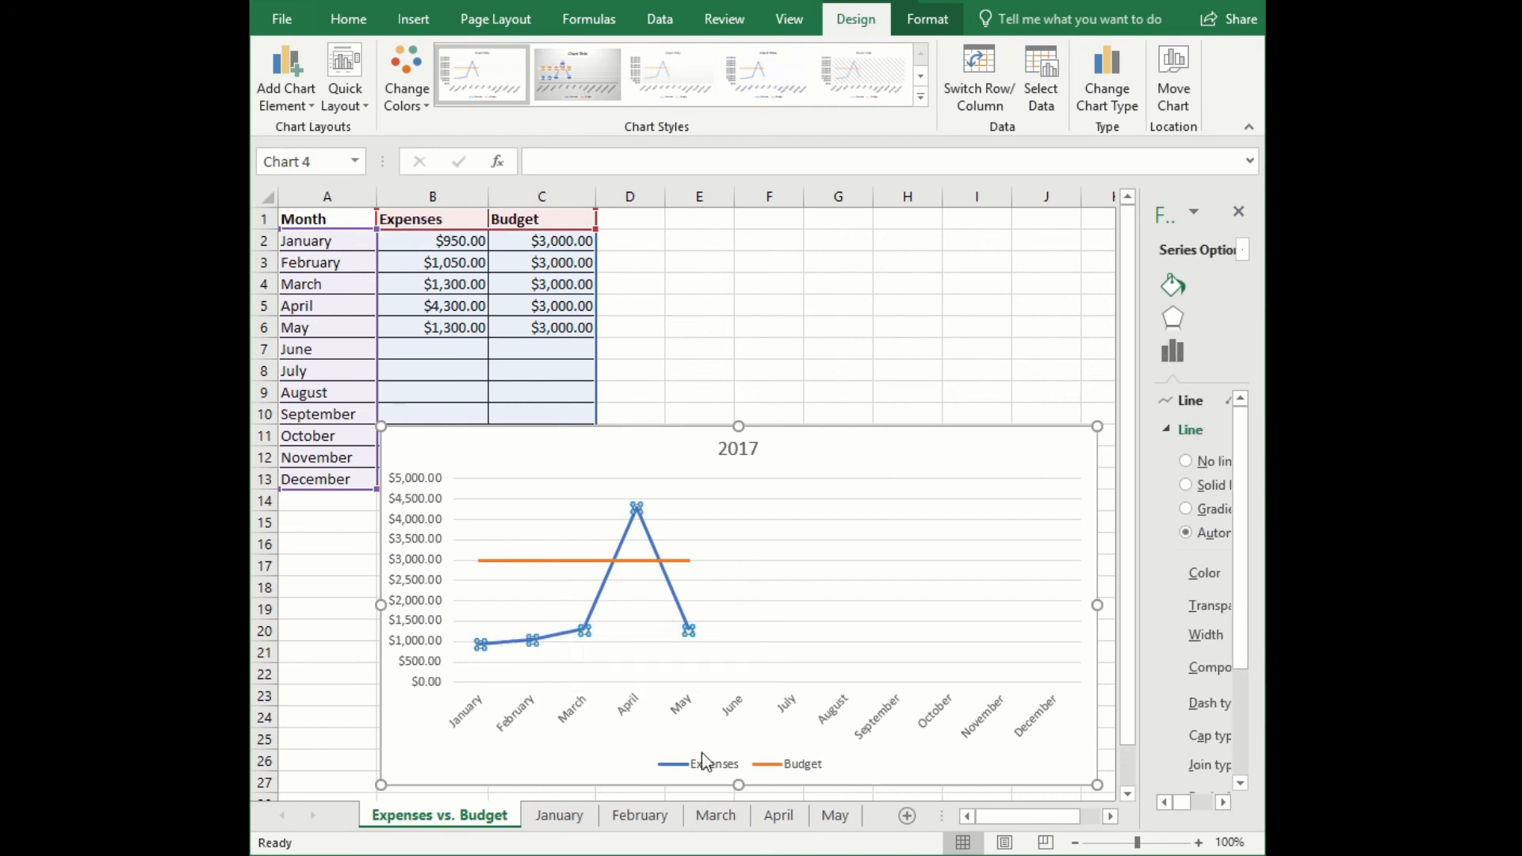
{"action": "left_click", "coordinate": [596, 561]}
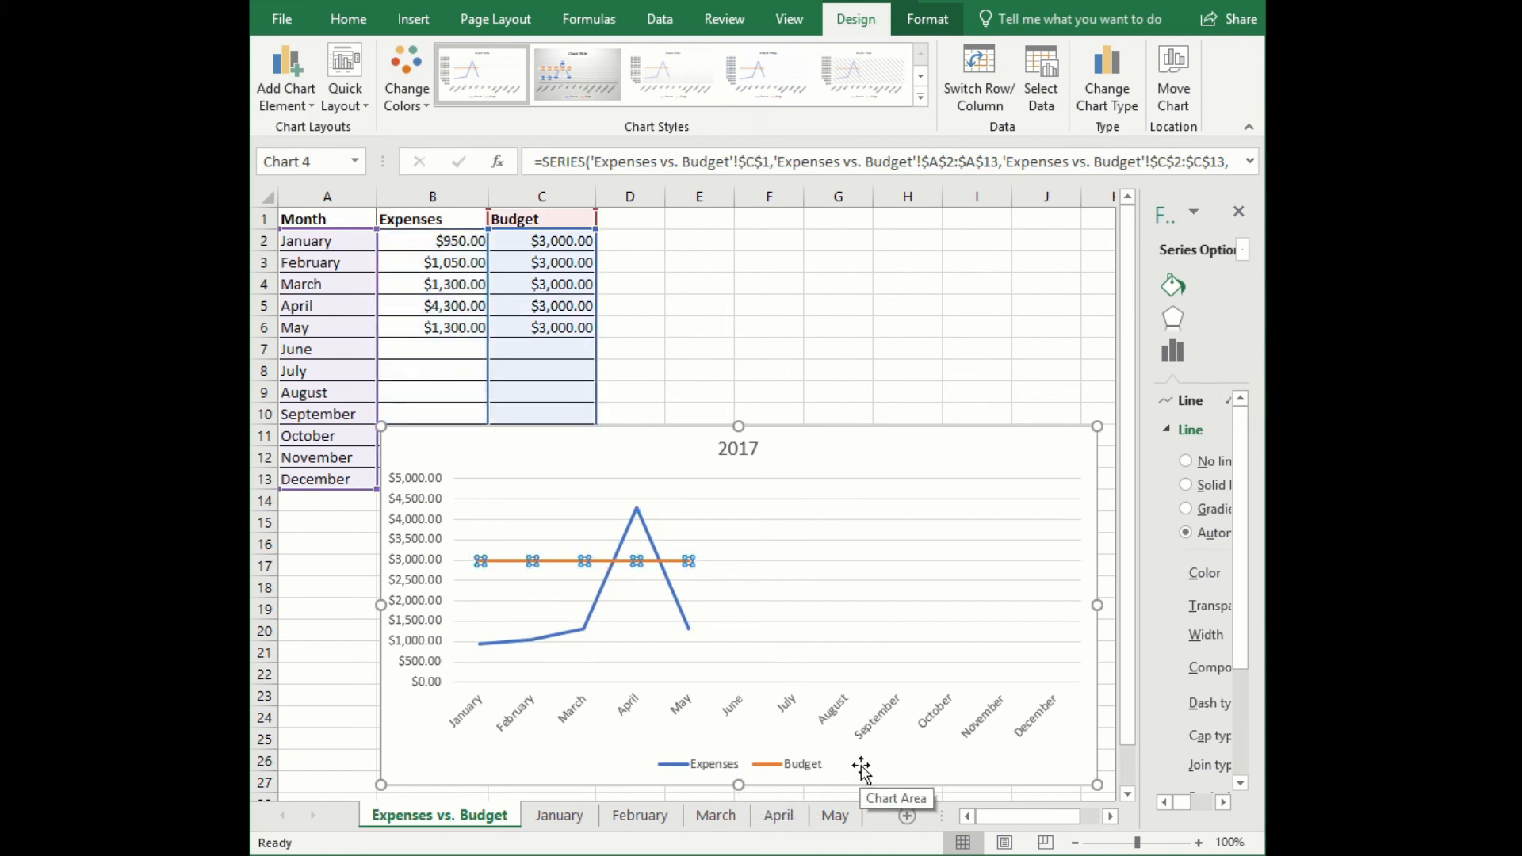
{"action": "left_click", "coordinate": [342, 717]}
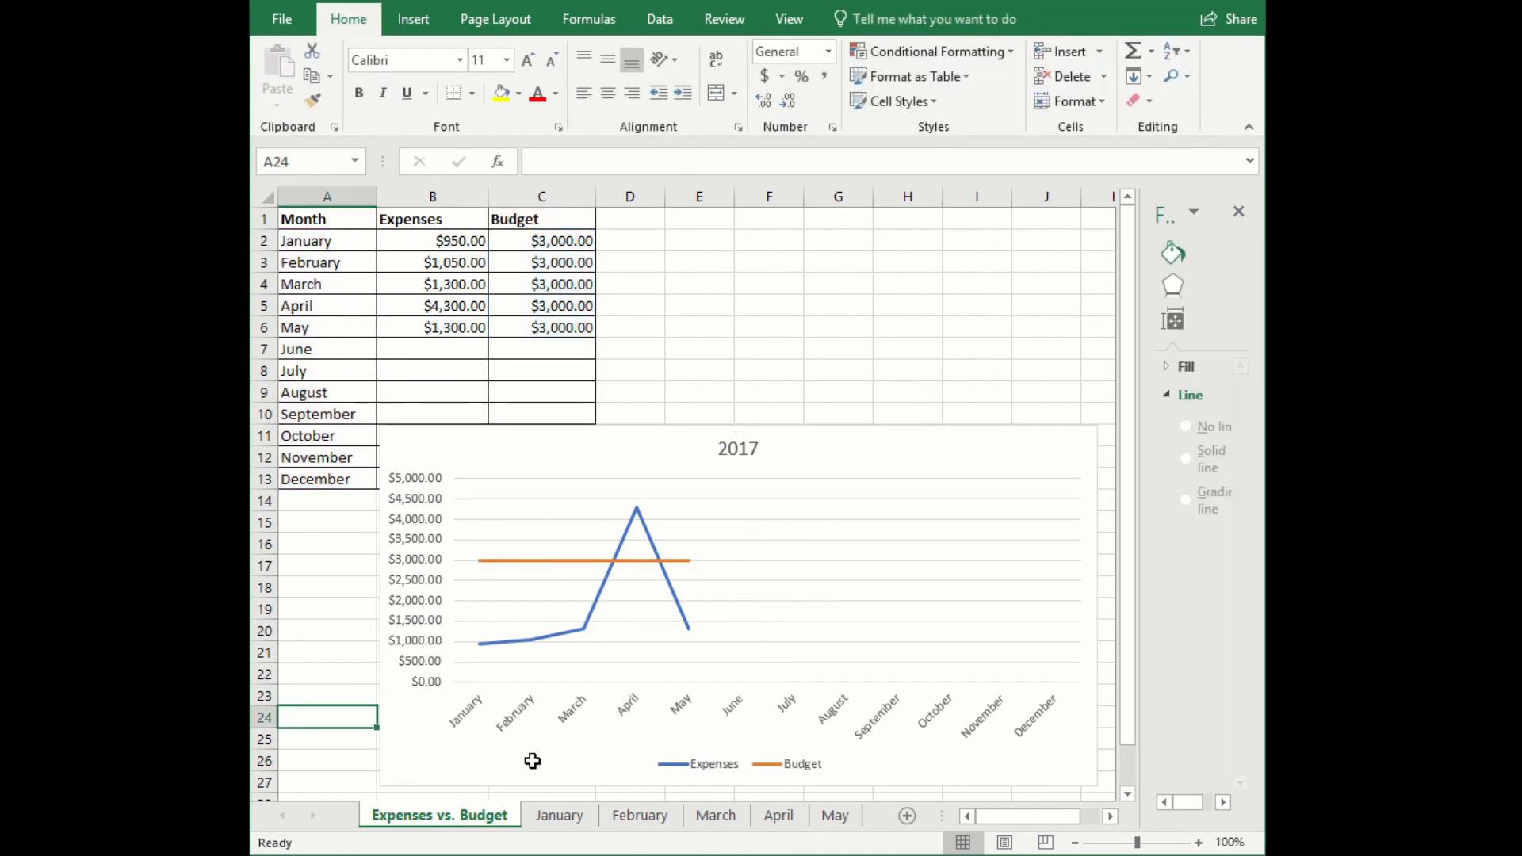